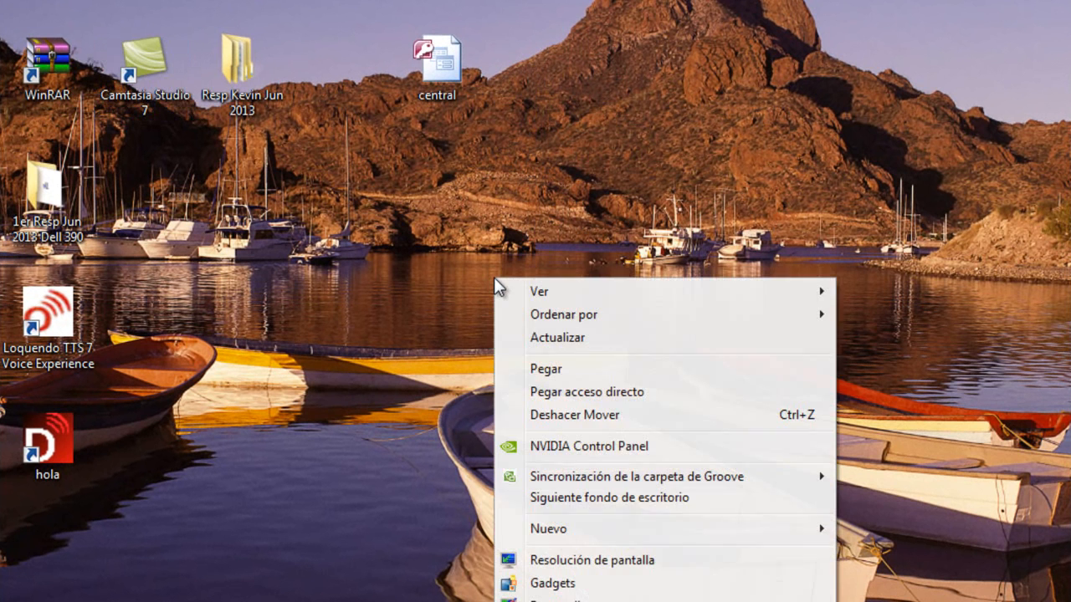
mouse_move(568, 534)
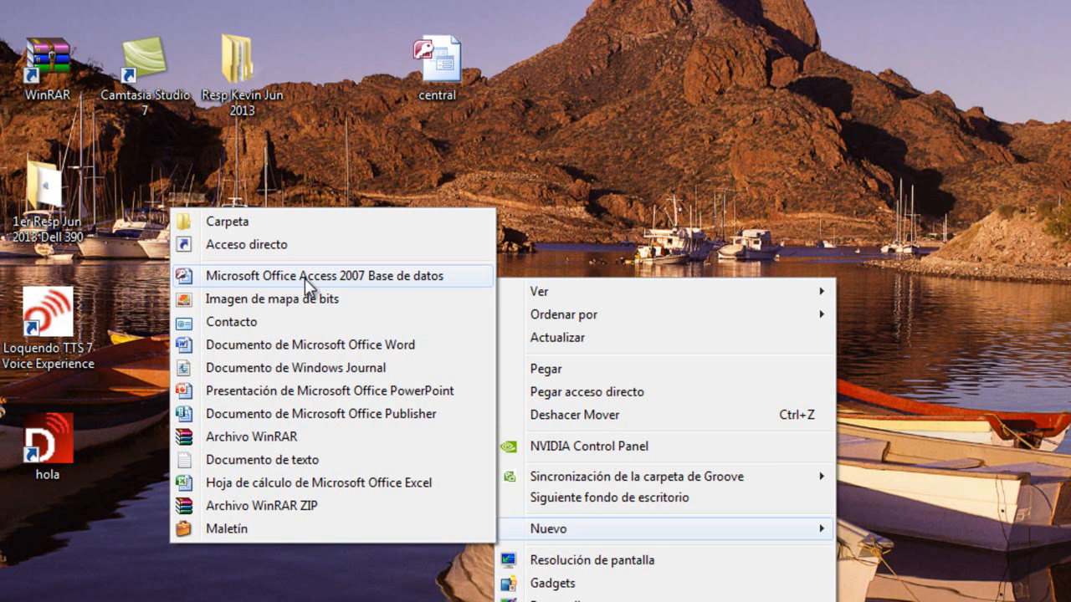
click(623, 122)
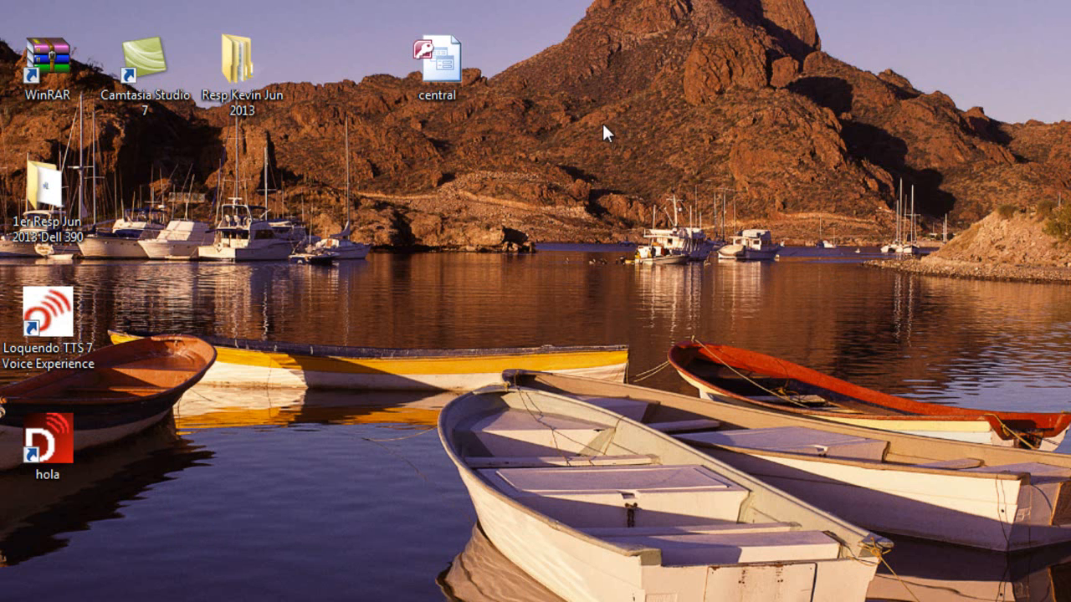
Open the central database from the desktop and show the commands for creating database objects.
double_click(445, 73)
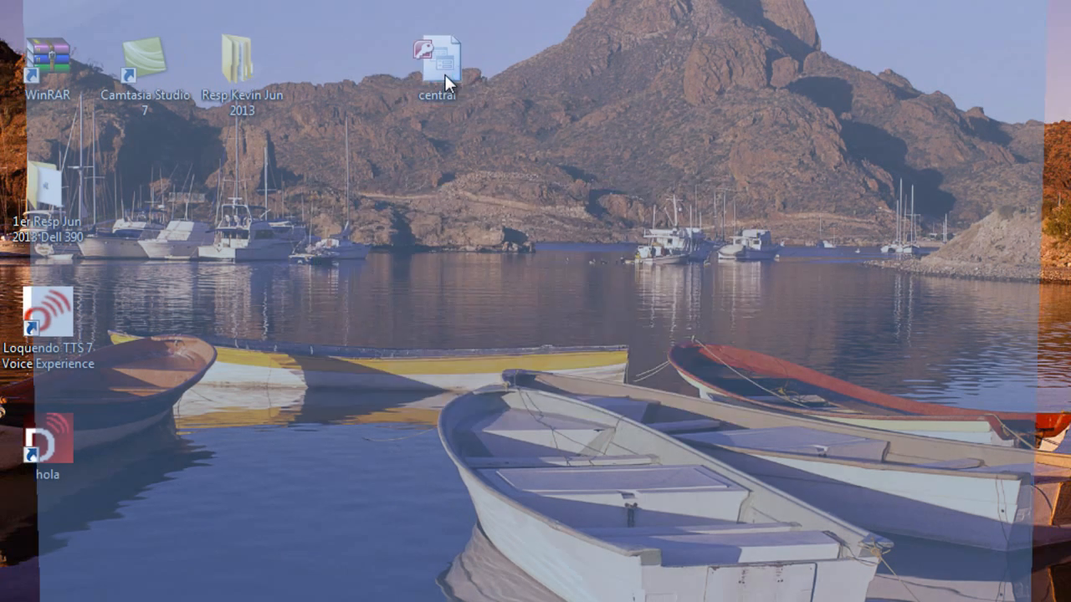
click(1060, 61)
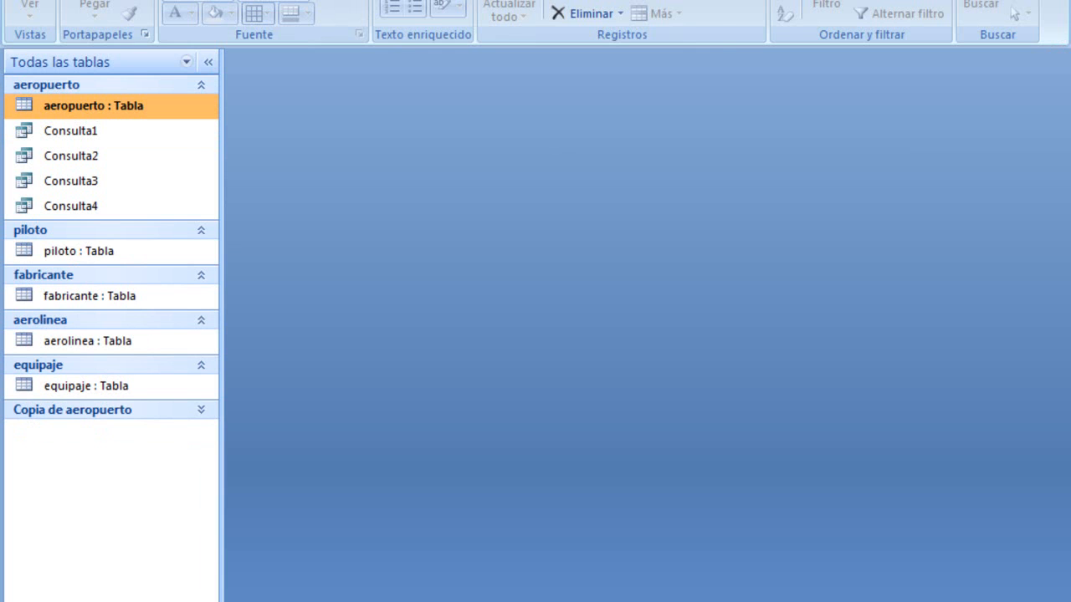
click(117, 0)
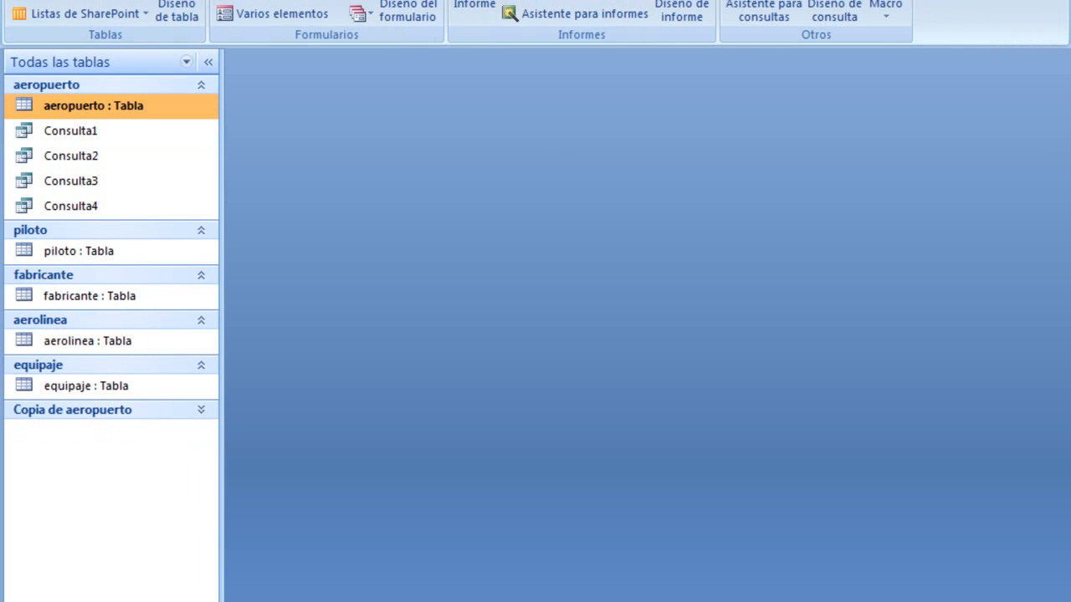
Open the aeropuerto table and switch it to Design view.
double_click(130, 110)
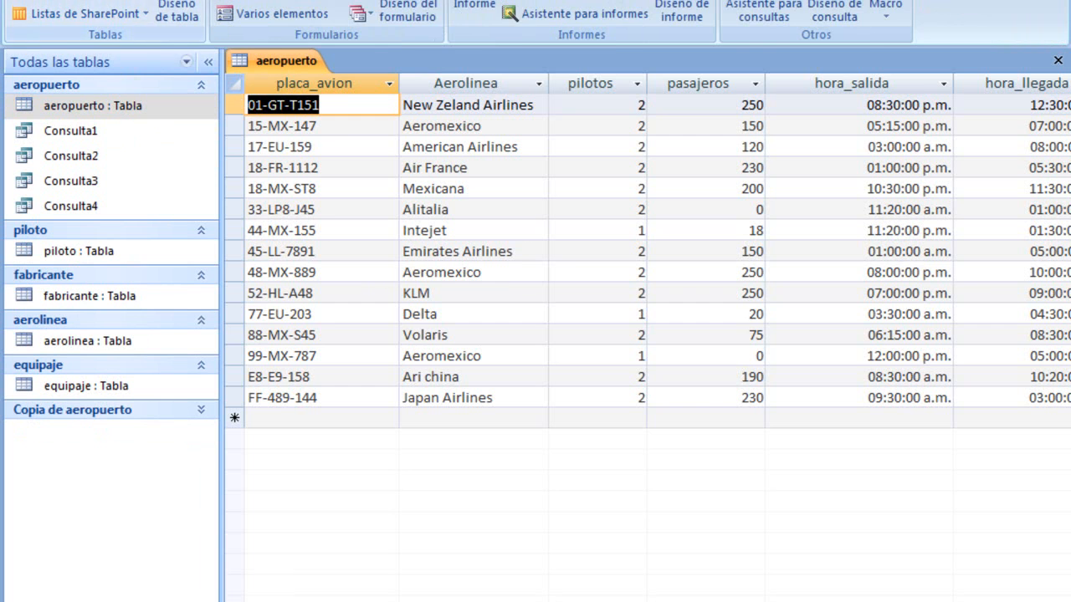
click(79, 0)
click(30, 6)
Examine the names and data types of the first fields in the aeropuerto table, starting from placa_avion.
click(349, 126)
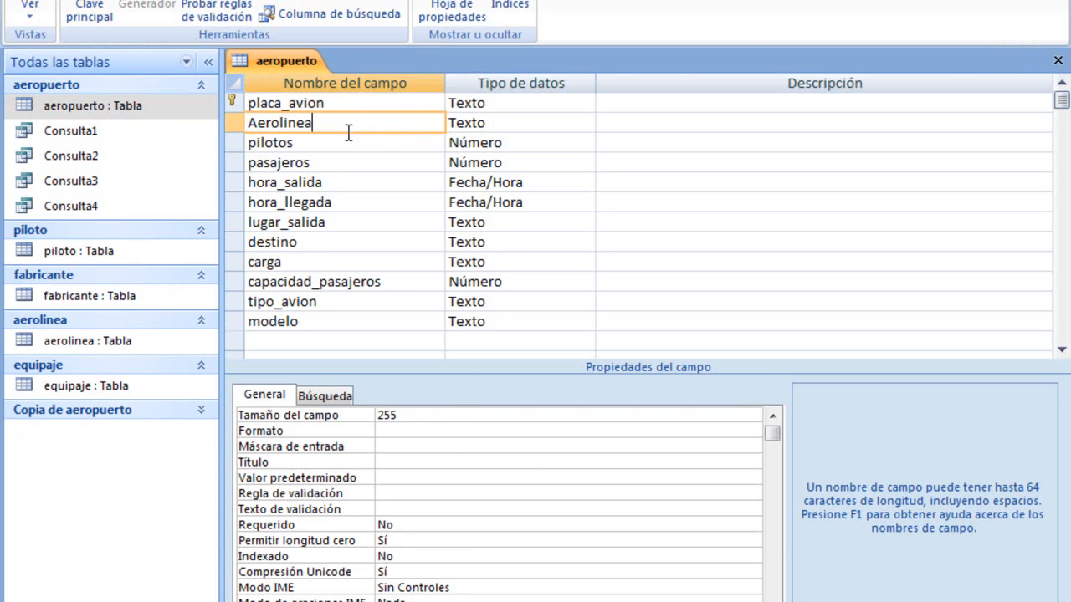
click(349, 143)
click(349, 162)
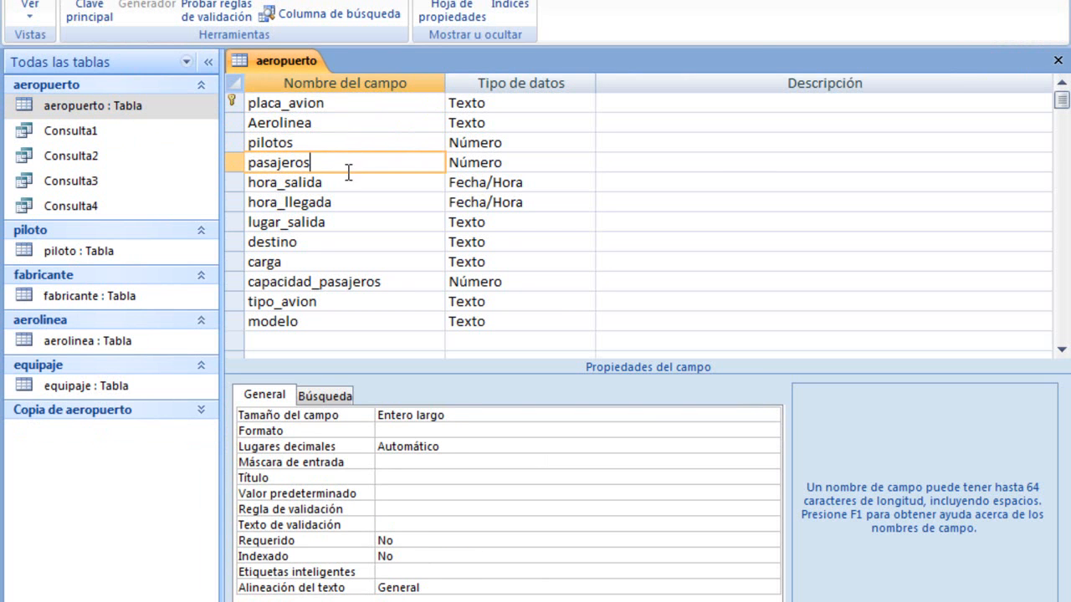
click(349, 104)
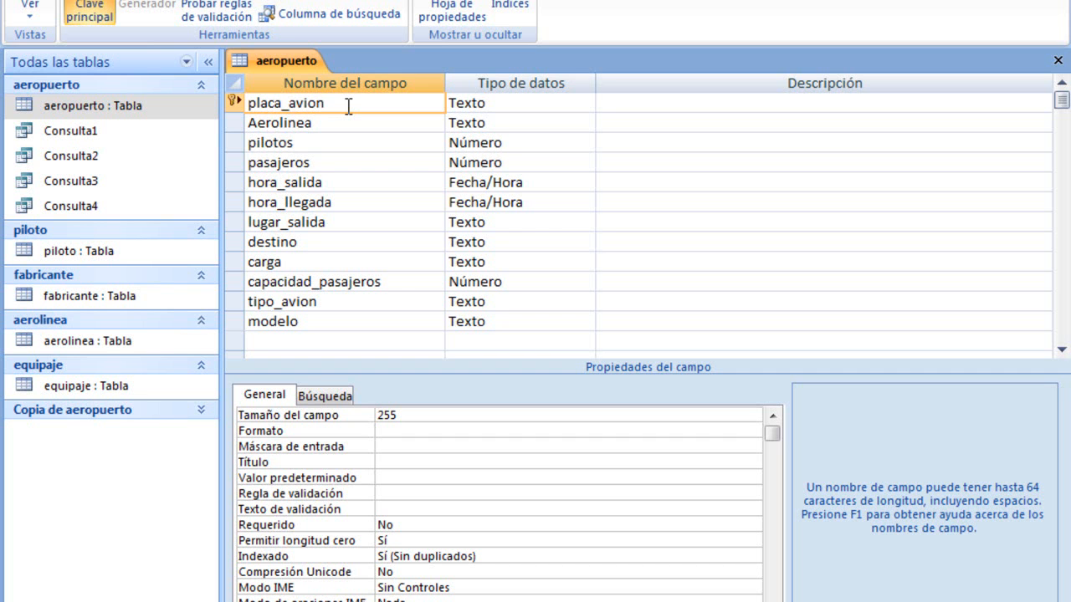
click(542, 101)
click(535, 123)
click(536, 102)
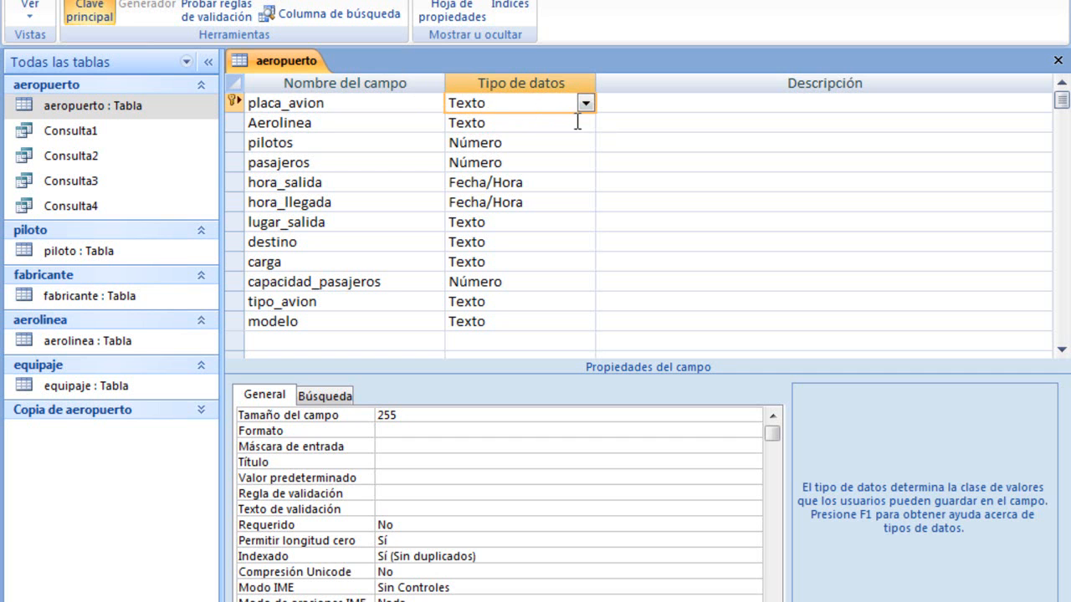
click(509, 124)
click(510, 140)
click(510, 123)
click(511, 142)
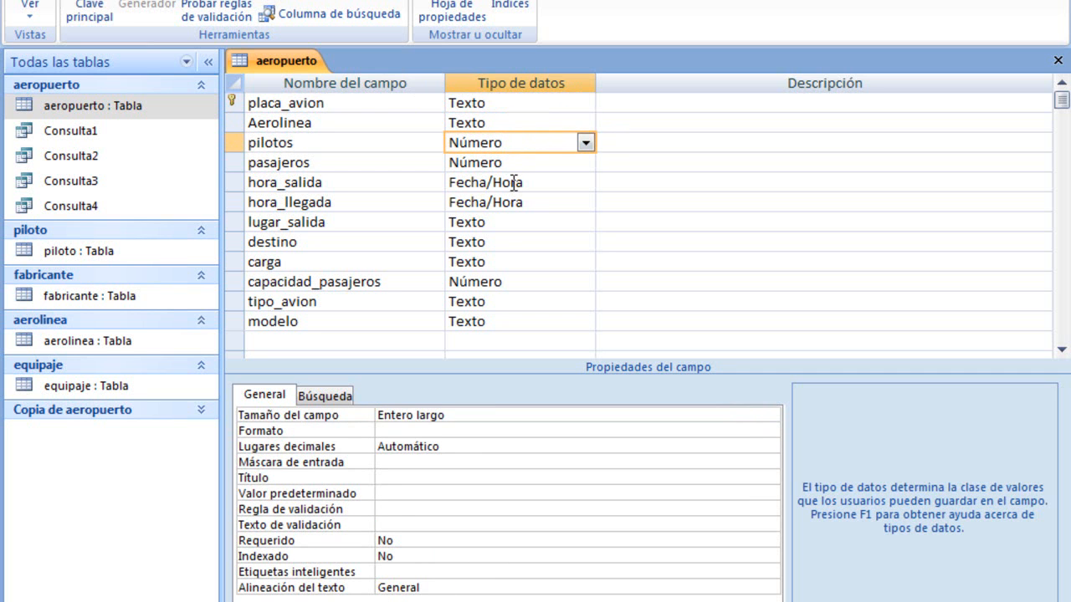
Review which data type each of the placa_avion, Aerolinea, pilotos and pasajeros fields uses.
click(384, 103)
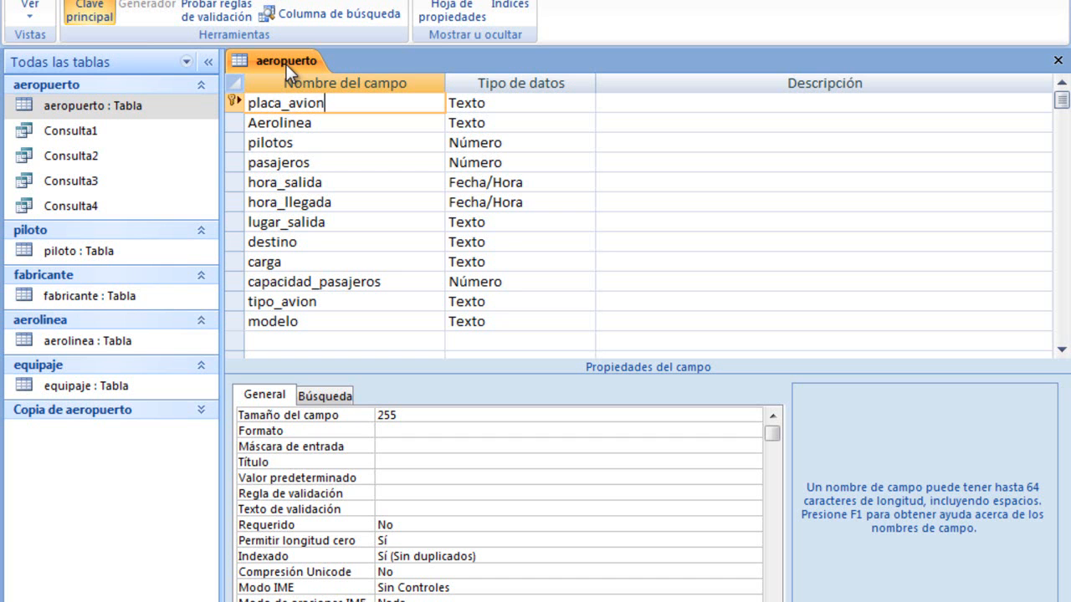
click(346, 142)
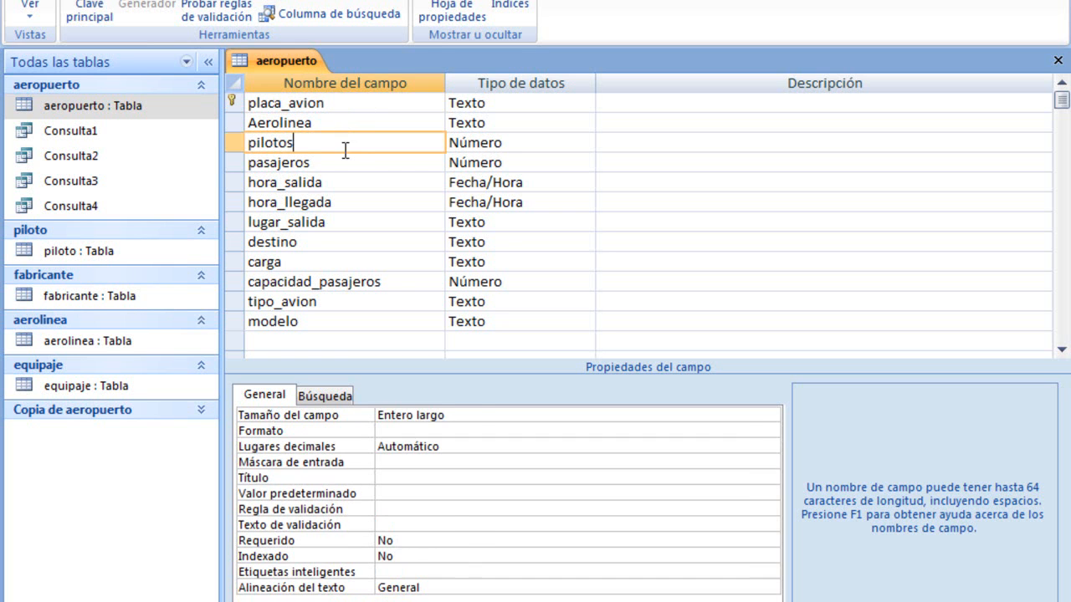
click(348, 122)
click(350, 104)
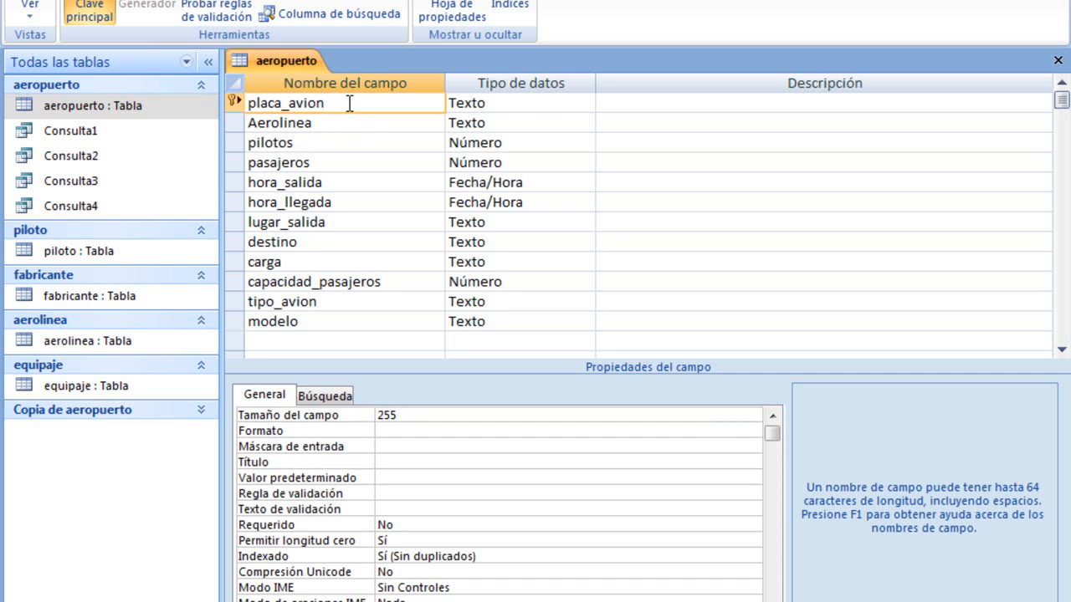
click(527, 103)
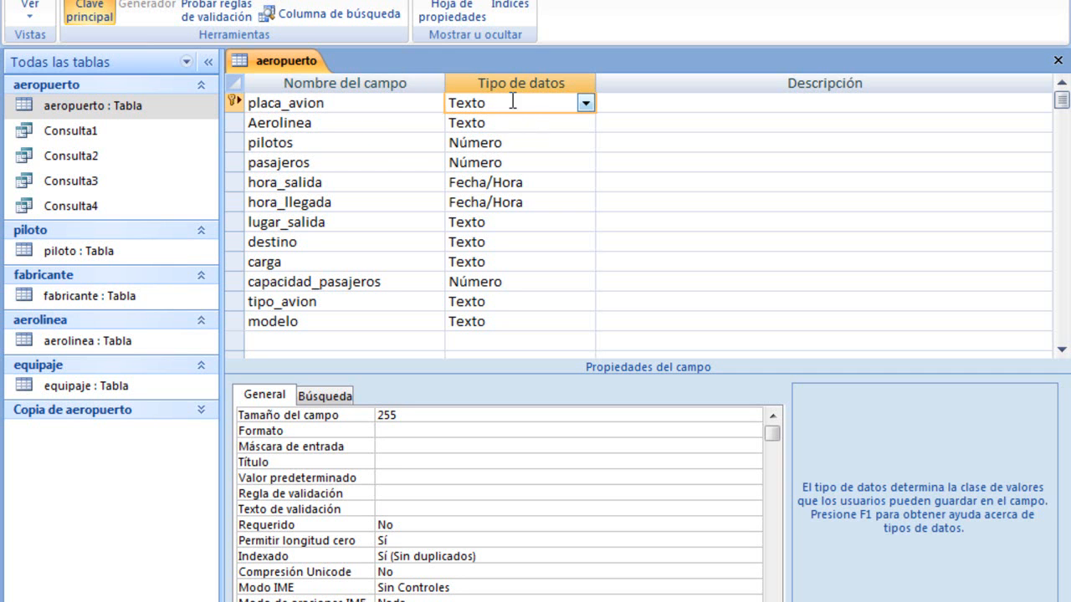
click(395, 102)
click(499, 106)
click(506, 125)
click(418, 123)
click(418, 143)
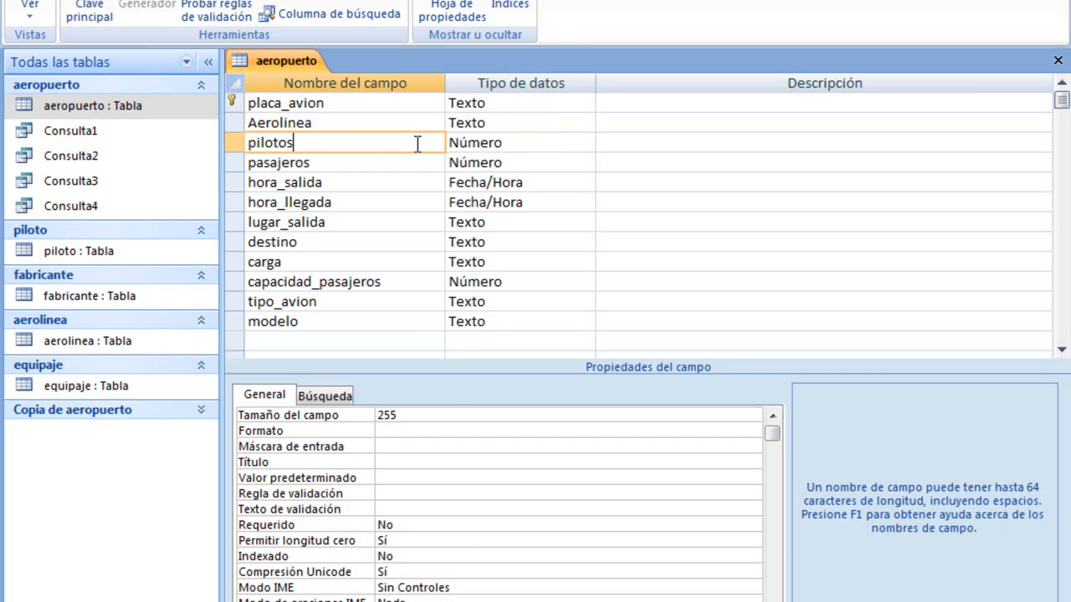
click(521, 142)
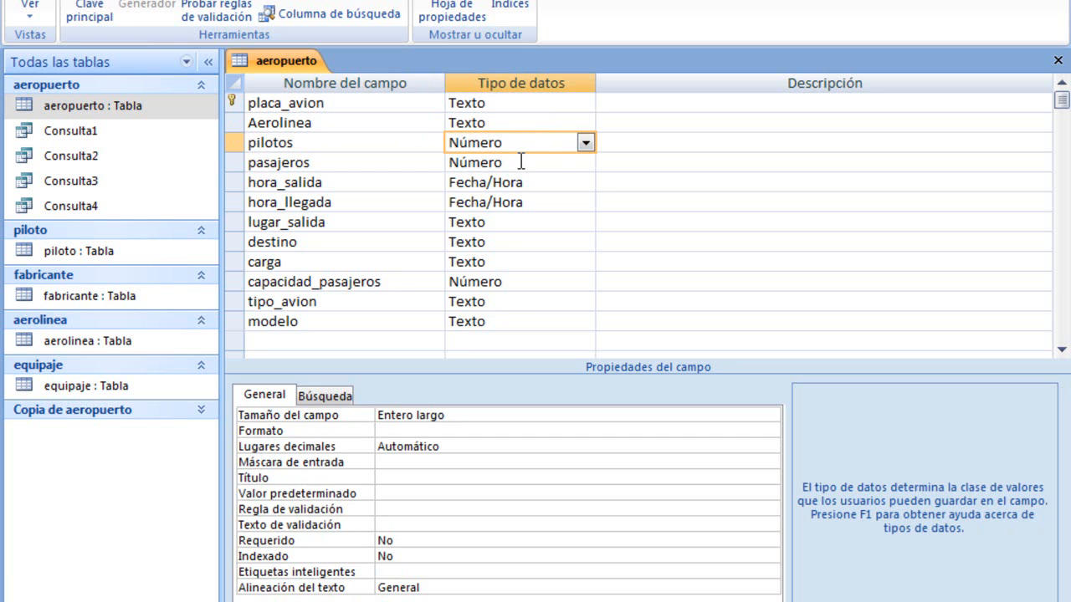
click(522, 162)
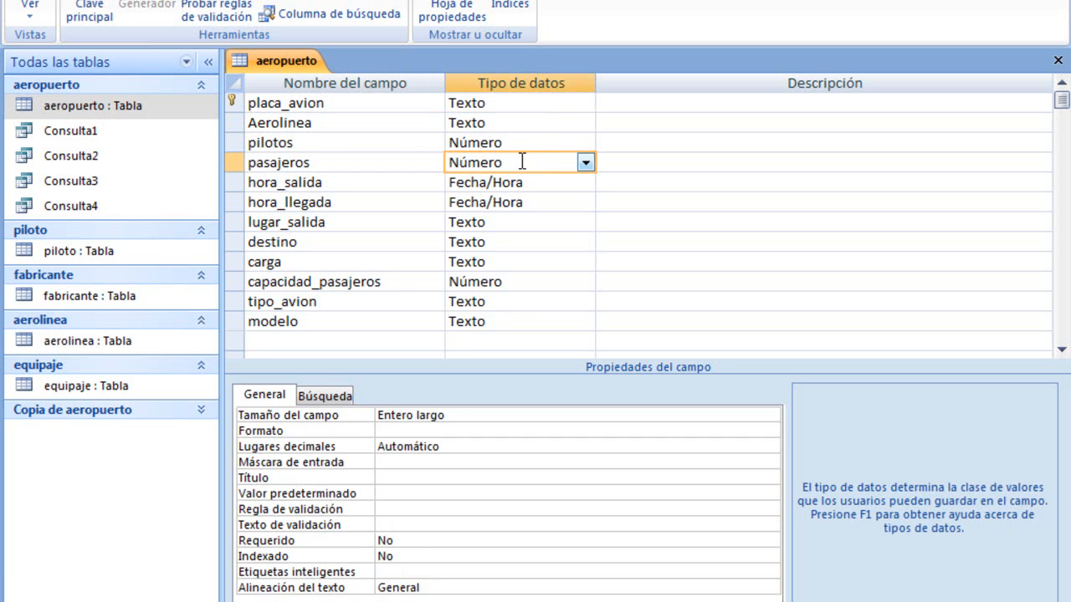
Go through the remaining aeropuerto field definitions, from hora_salida down to modelo.
click(386, 182)
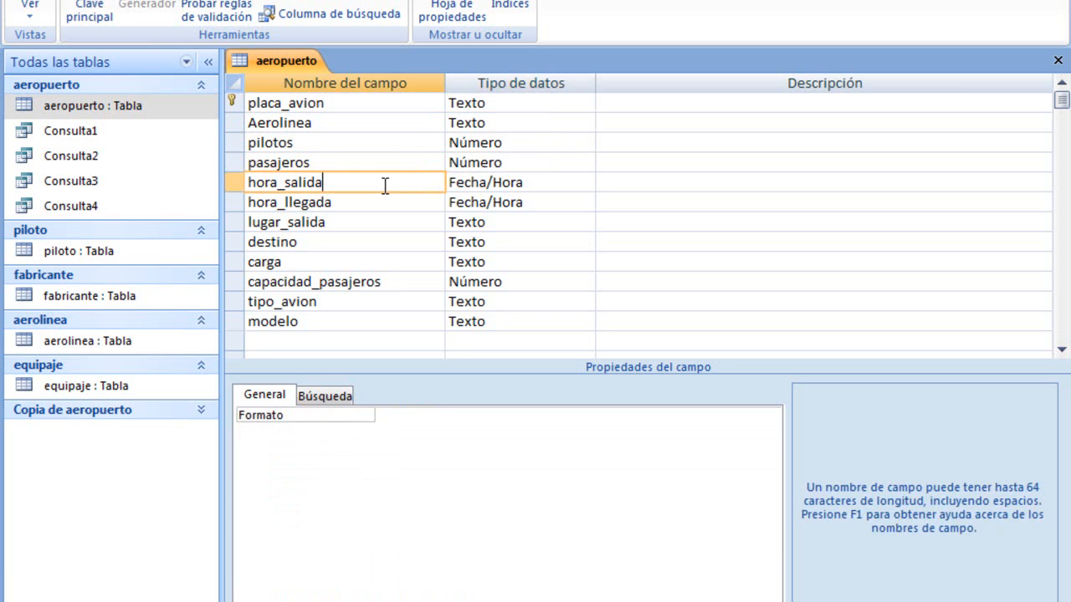
click(384, 201)
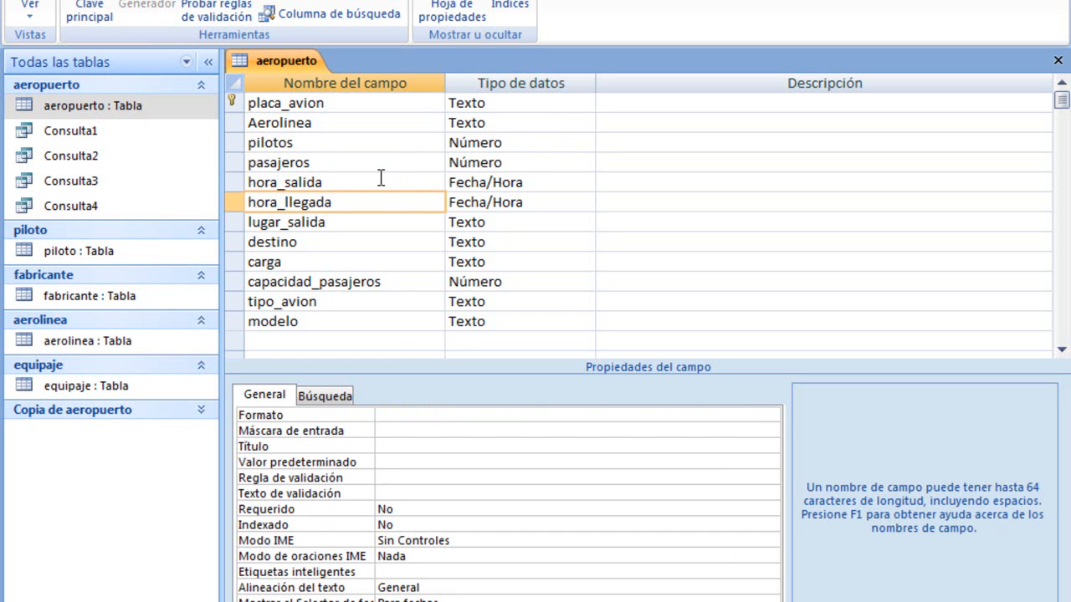
click(381, 178)
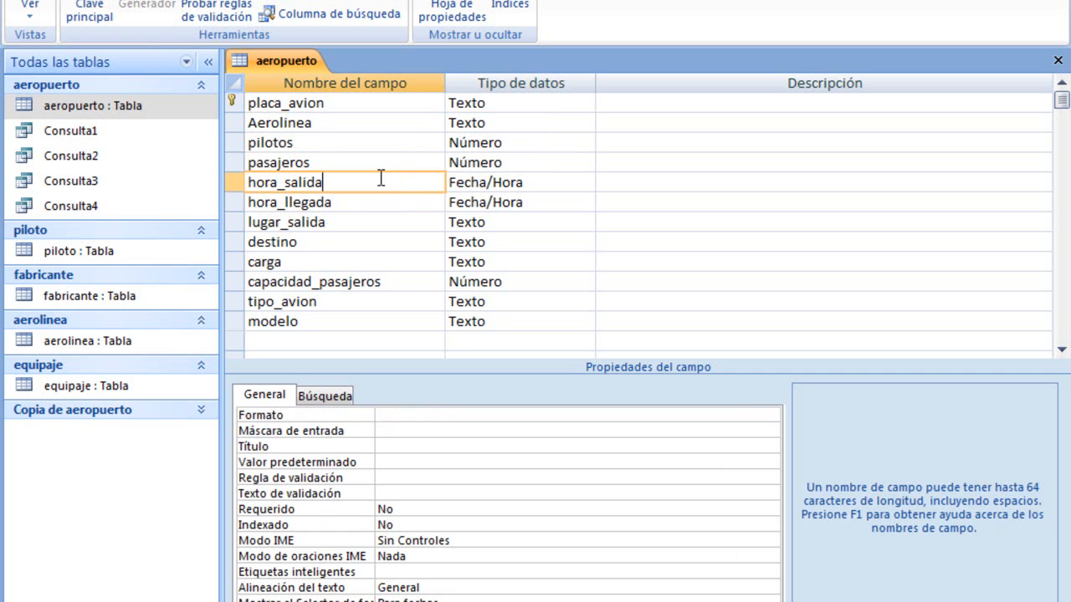
click(365, 201)
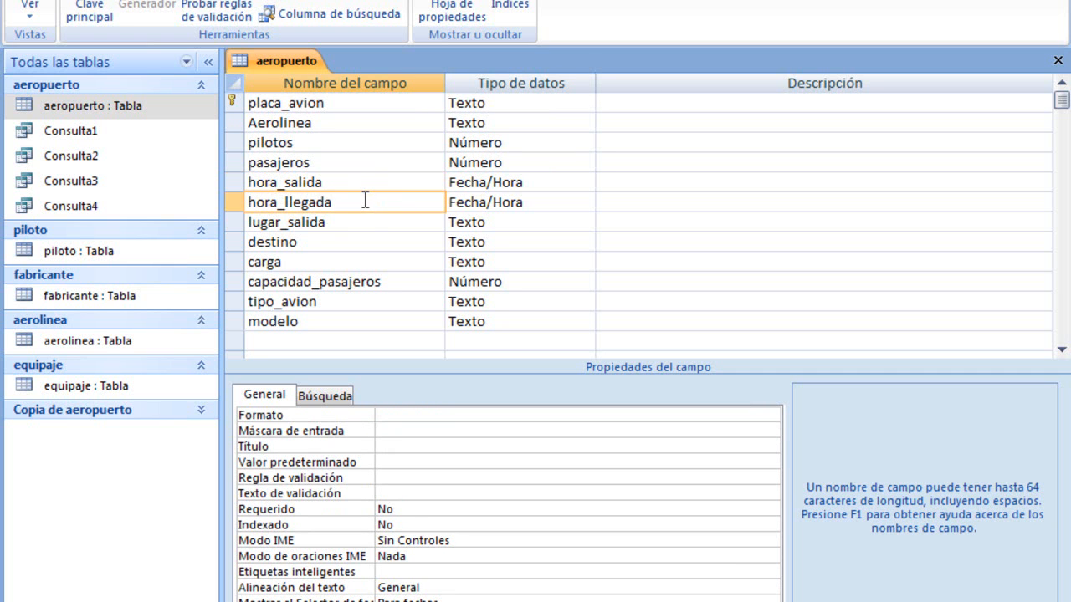
click(362, 222)
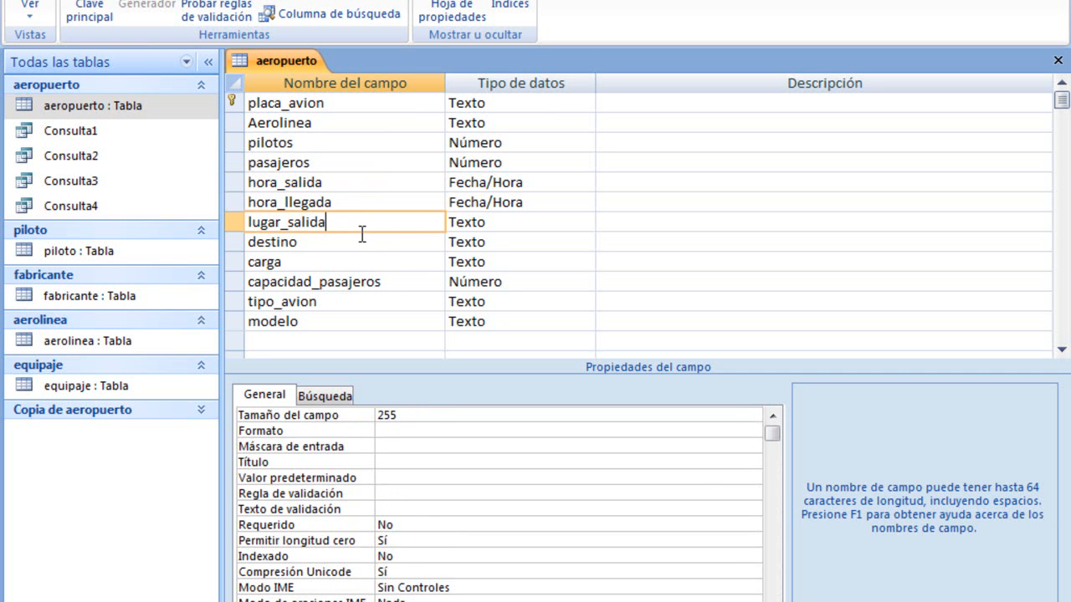
click(361, 244)
click(363, 260)
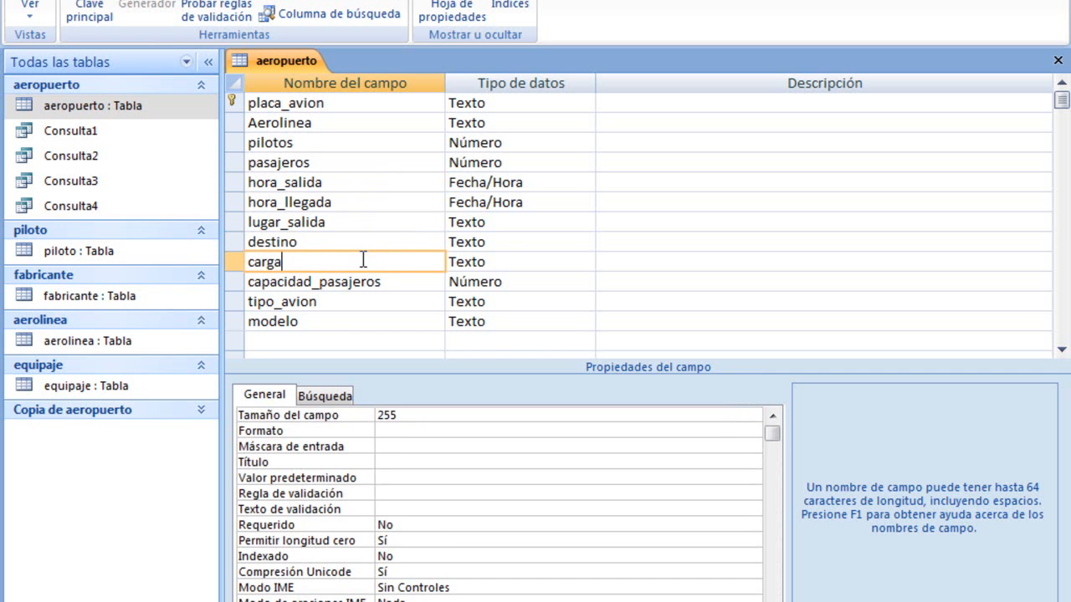
click(415, 286)
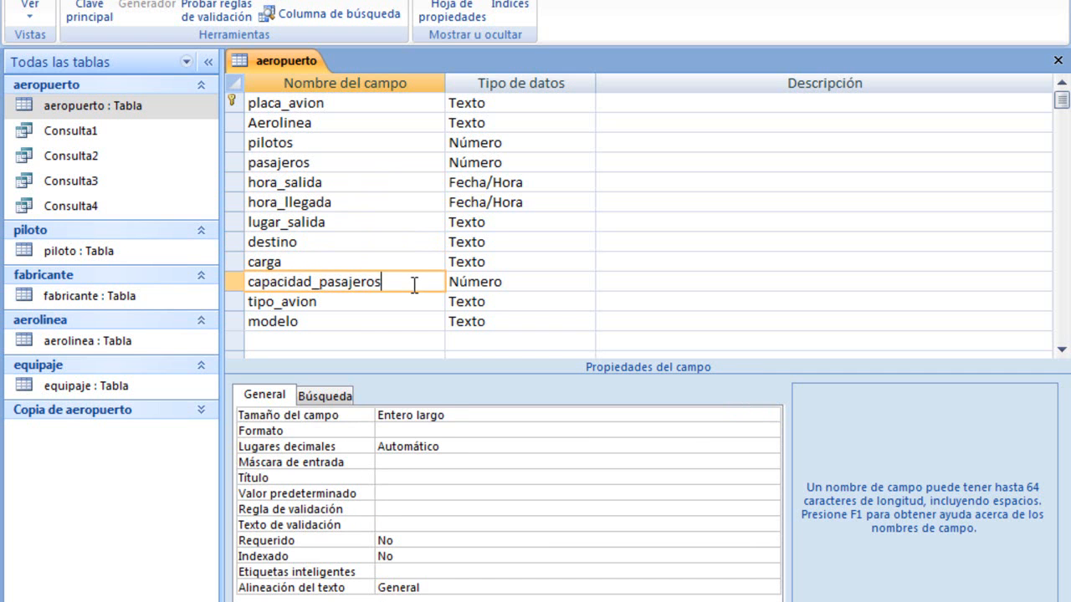
click(356, 303)
click(357, 318)
click(357, 303)
click(358, 316)
click(357, 302)
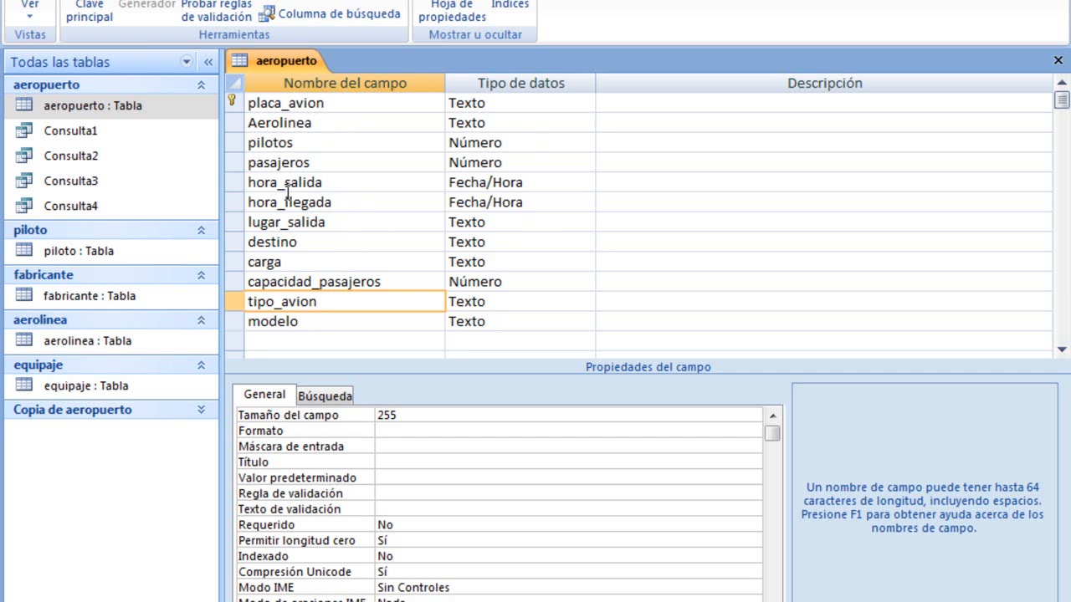
Show the aeropuerto table in Datasheet view and examine the placa_avion entries and the first record's Aerolinea value.
double_click(128, 109)
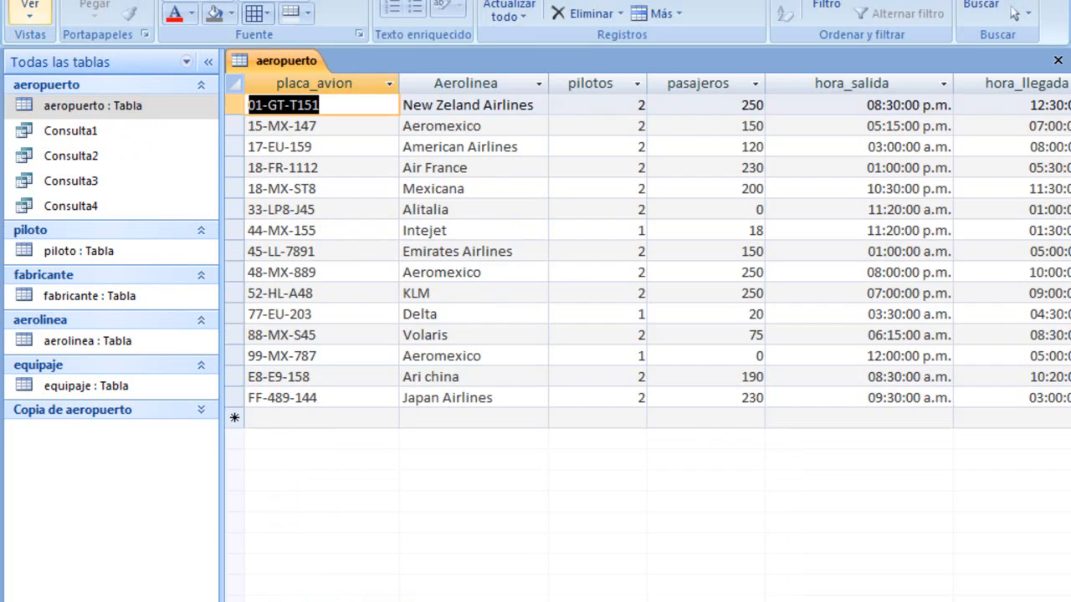
click(330, 105)
click(330, 125)
click(328, 105)
click(330, 126)
click(329, 146)
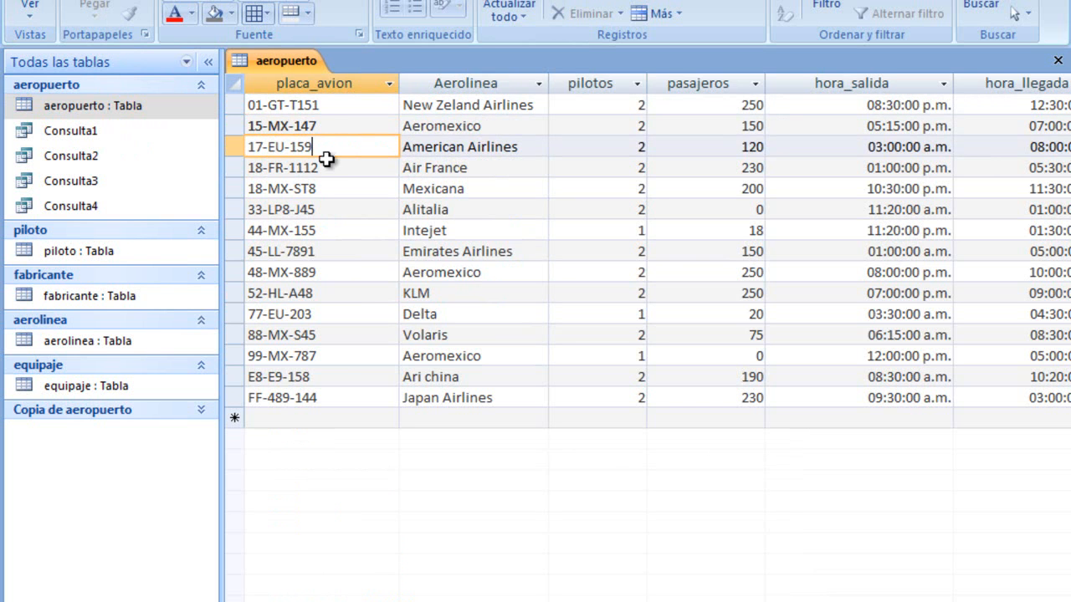
click(328, 167)
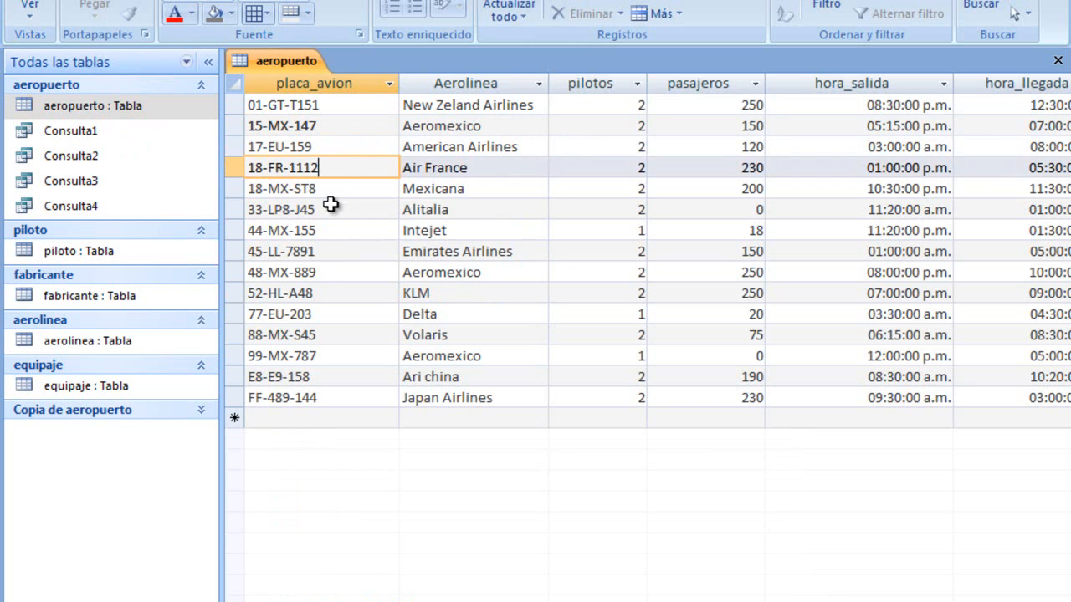
click(330, 188)
click(330, 209)
click(329, 230)
click(329, 247)
click(328, 228)
click(318, 212)
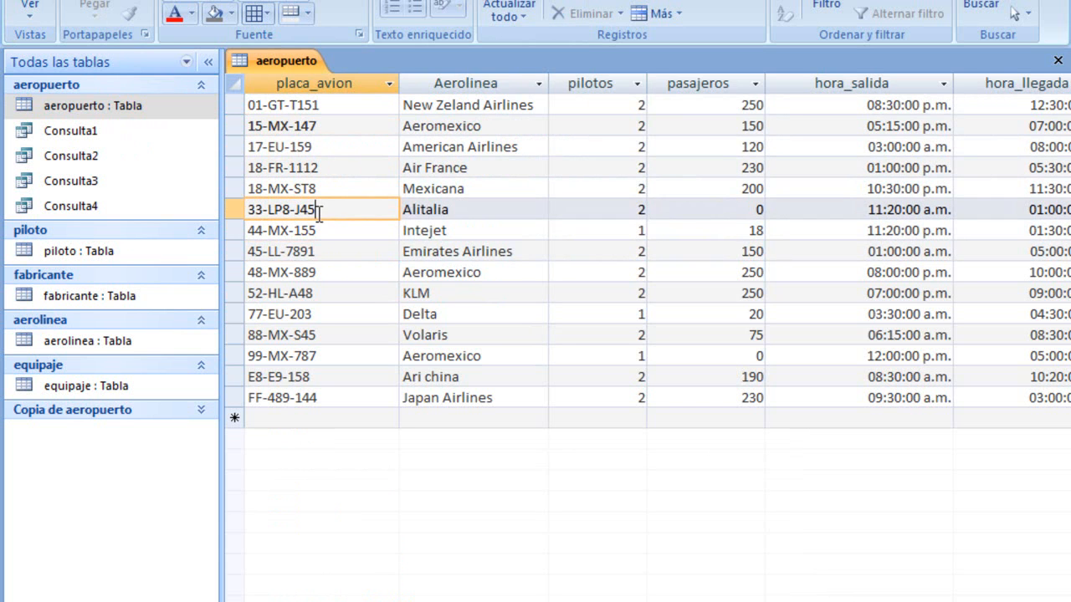
click(319, 190)
click(318, 168)
click(314, 146)
click(318, 124)
click(320, 106)
click(321, 130)
click(322, 147)
click(321, 127)
click(326, 108)
click(327, 128)
click(326, 149)
click(331, 167)
click(334, 189)
click(337, 210)
click(333, 249)
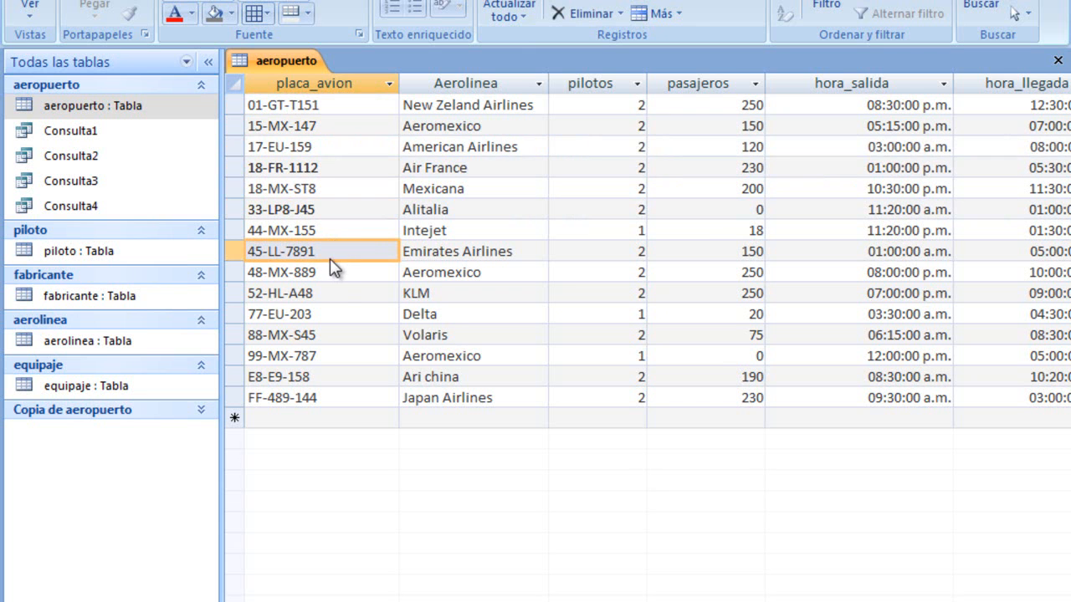
click(346, 354)
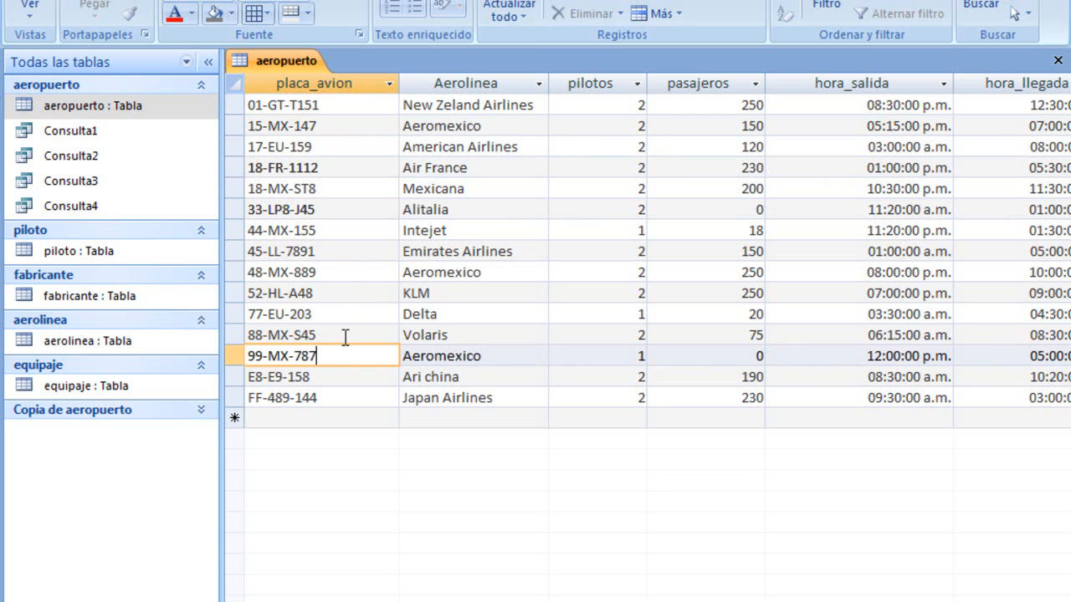
click(344, 335)
click(347, 314)
click(349, 272)
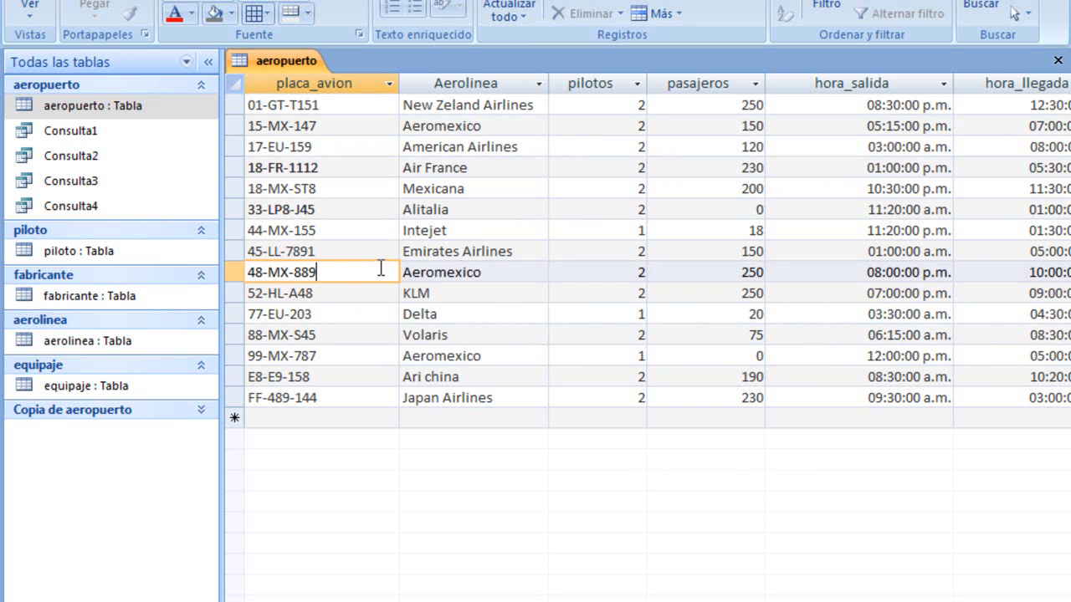
click(473, 104)
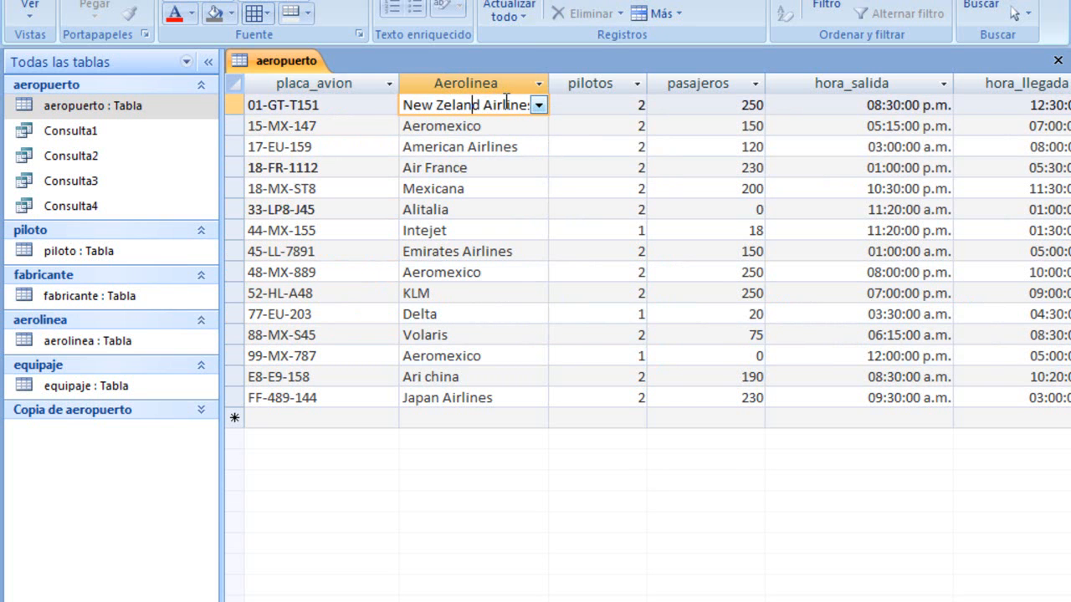
click(356, 102)
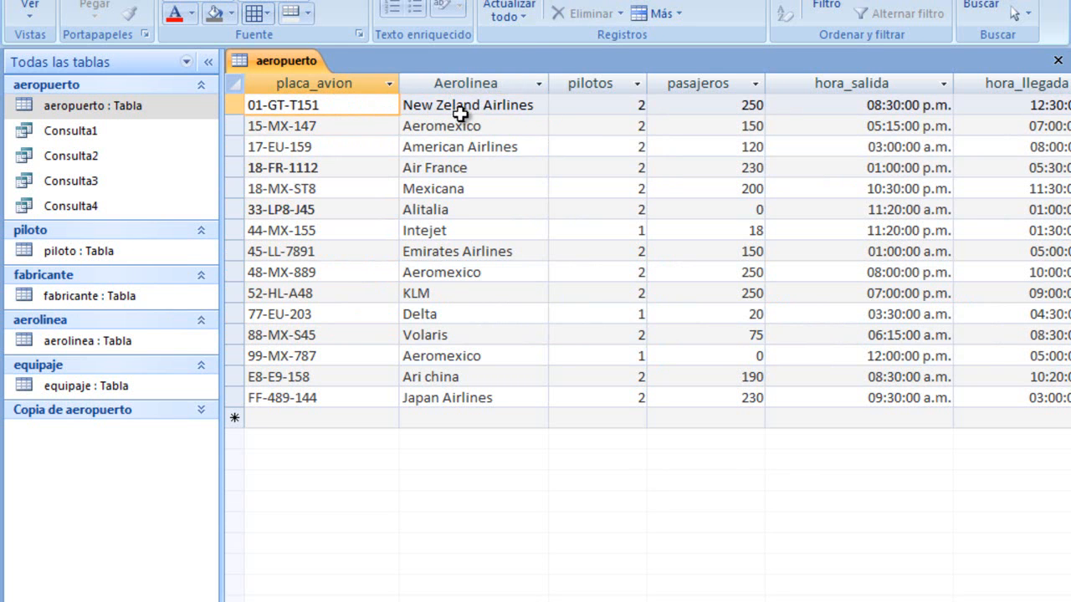
Look through the first Aerolinea entries and the list of airlines available for record 01-GT-T151.
click(447, 107)
click(449, 127)
click(449, 102)
click(538, 106)
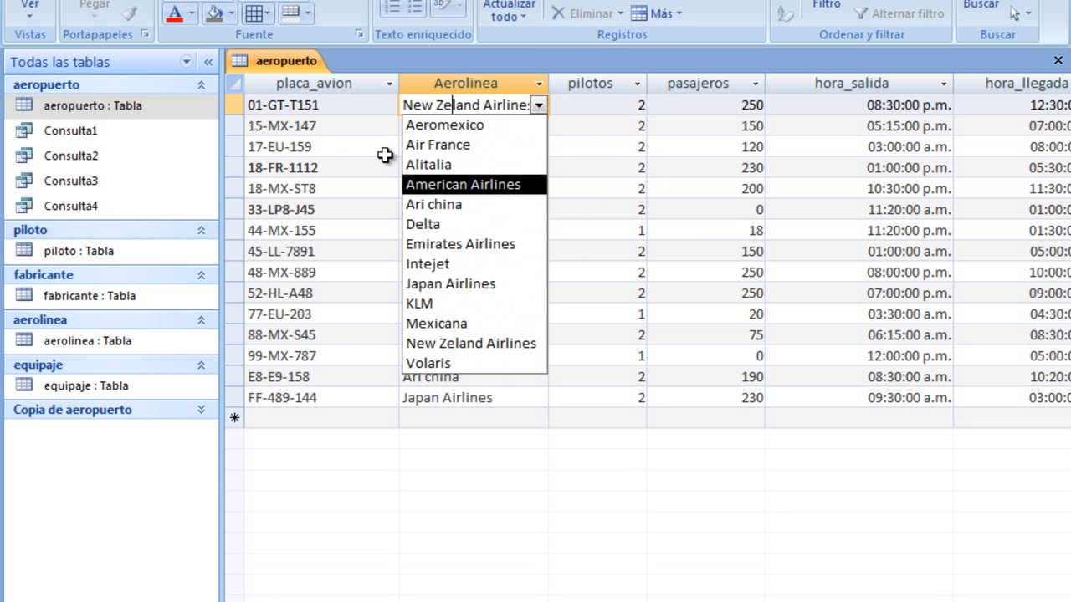
click(342, 188)
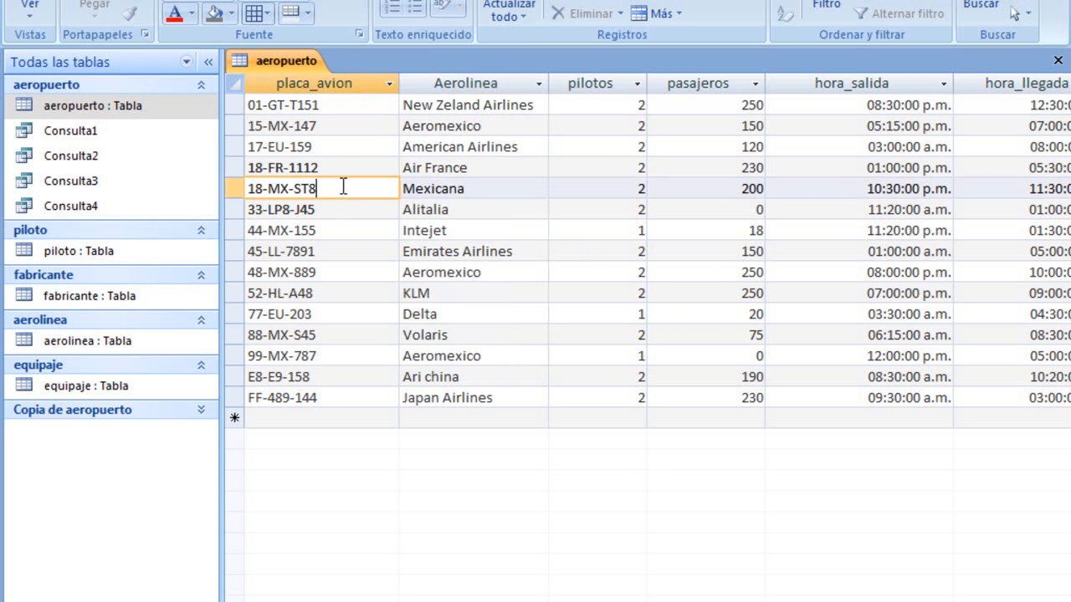
Compare the pilotos values across the records, including those of Intejet and Delta.
click(610, 104)
click(607, 127)
click(610, 166)
click(609, 191)
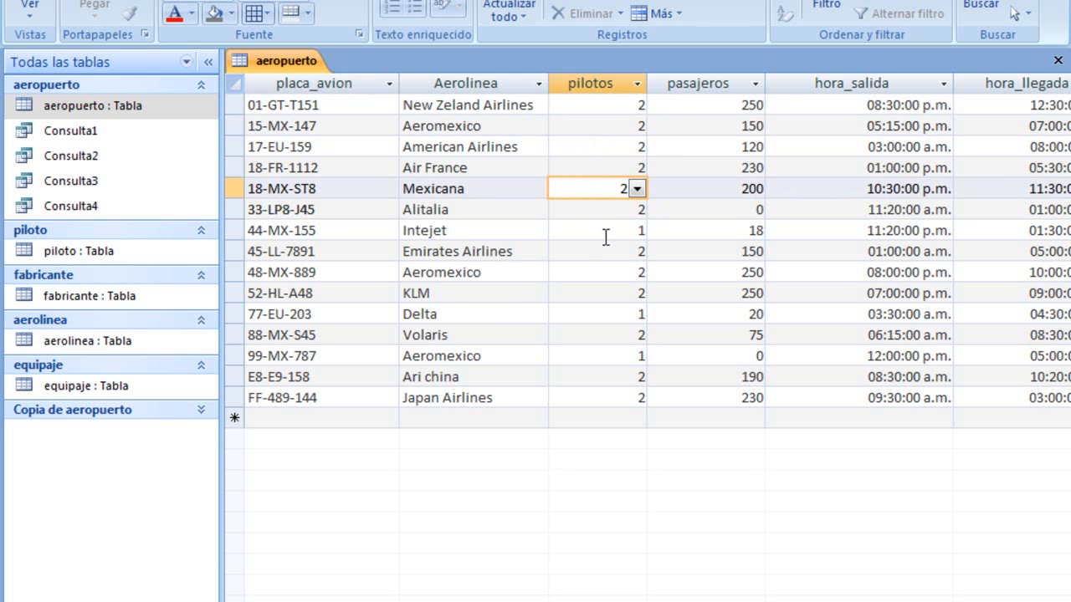
click(608, 232)
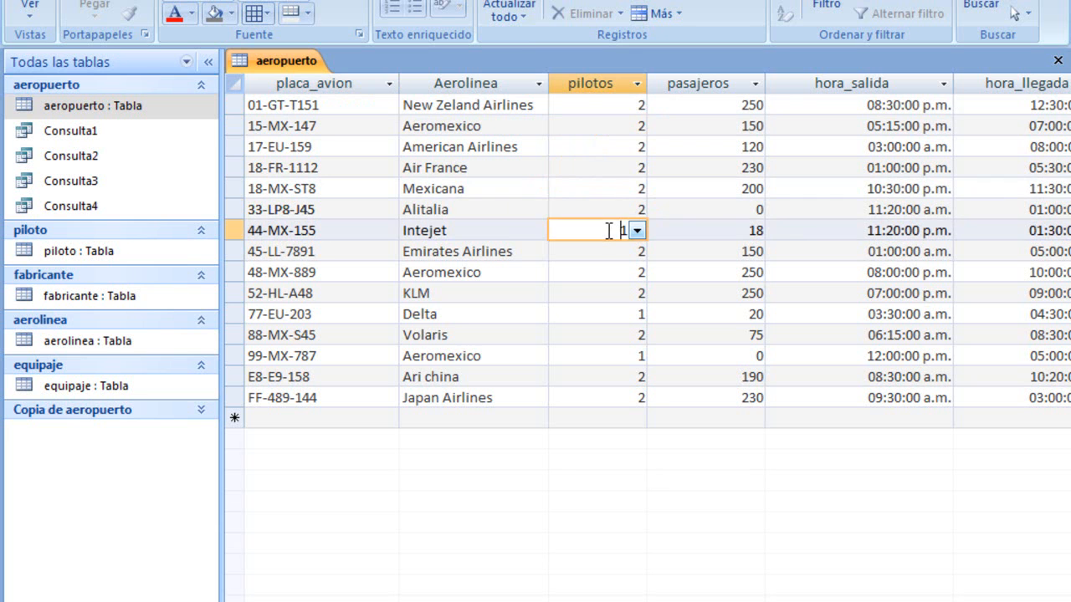
click(609, 314)
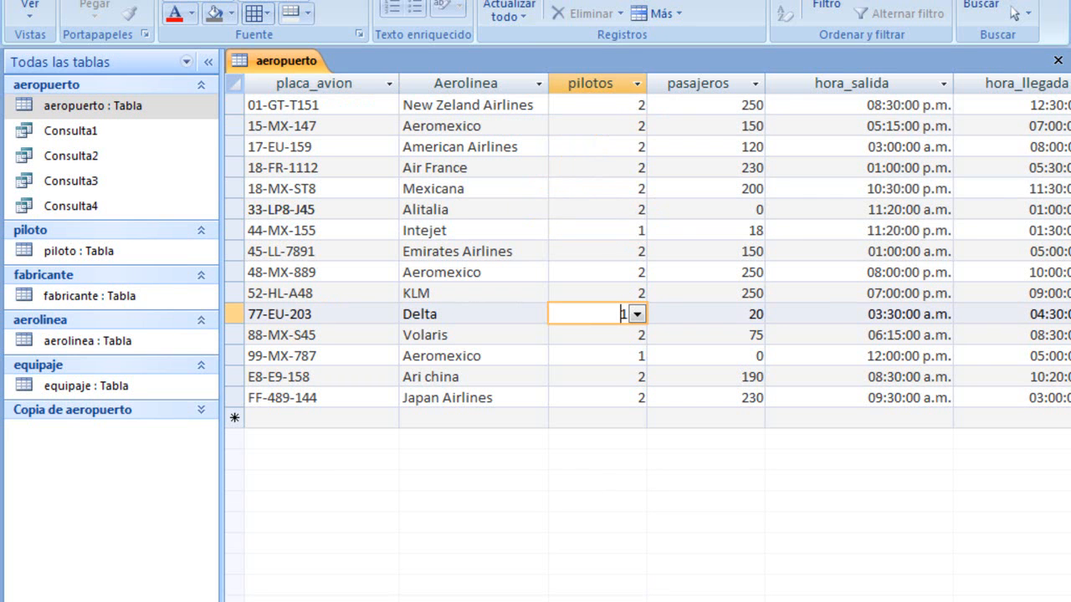
Review the pasajeros values of the aeropuerto records from the first record down to Intejet.
scroll(1014, 13, right, 3)
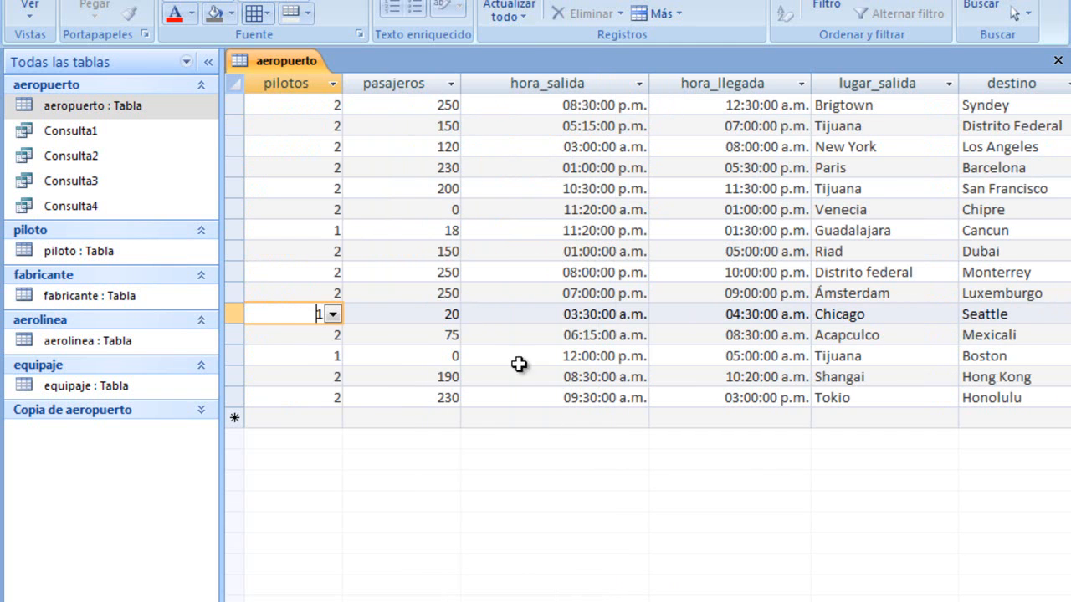
click(416, 110)
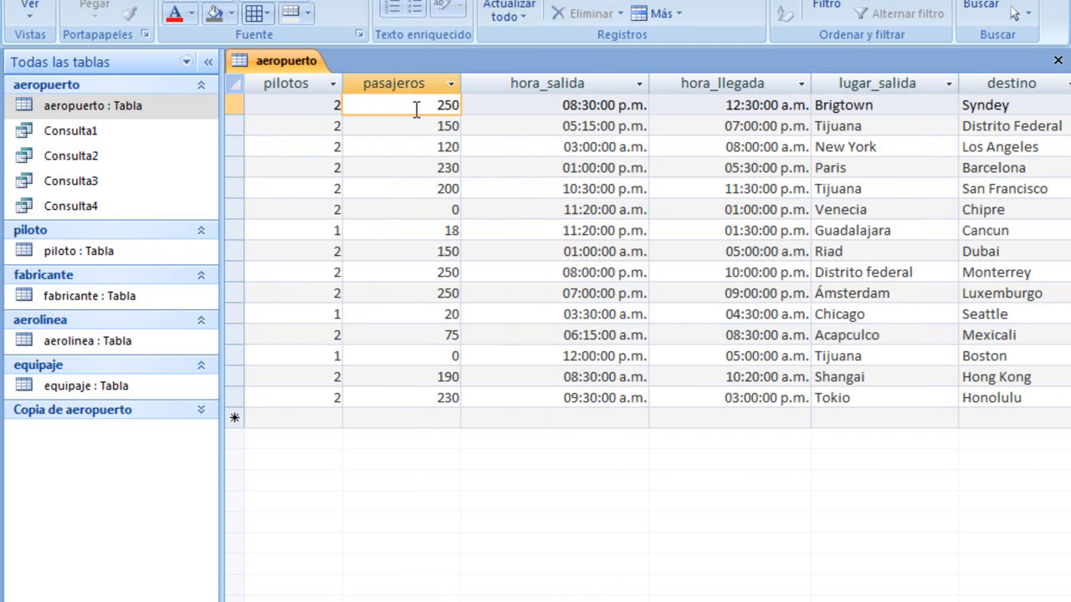
key(Down)
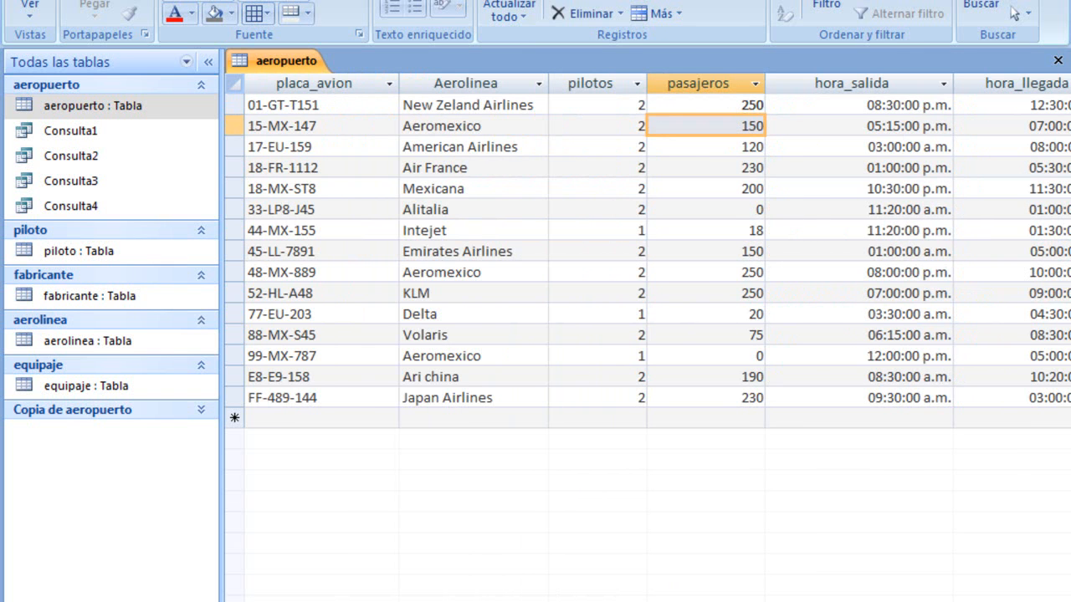
click(701, 145)
click(705, 134)
click(703, 107)
click(703, 131)
click(703, 148)
click(703, 130)
click(703, 108)
click(704, 127)
click(703, 172)
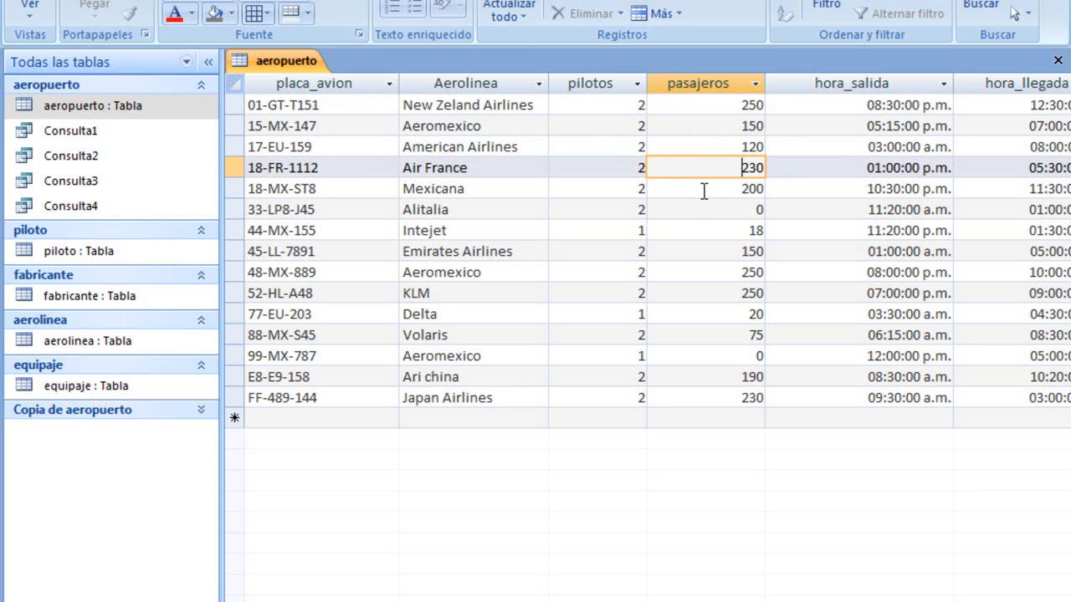
click(704, 190)
click(704, 210)
click(703, 231)
click(703, 210)
click(704, 189)
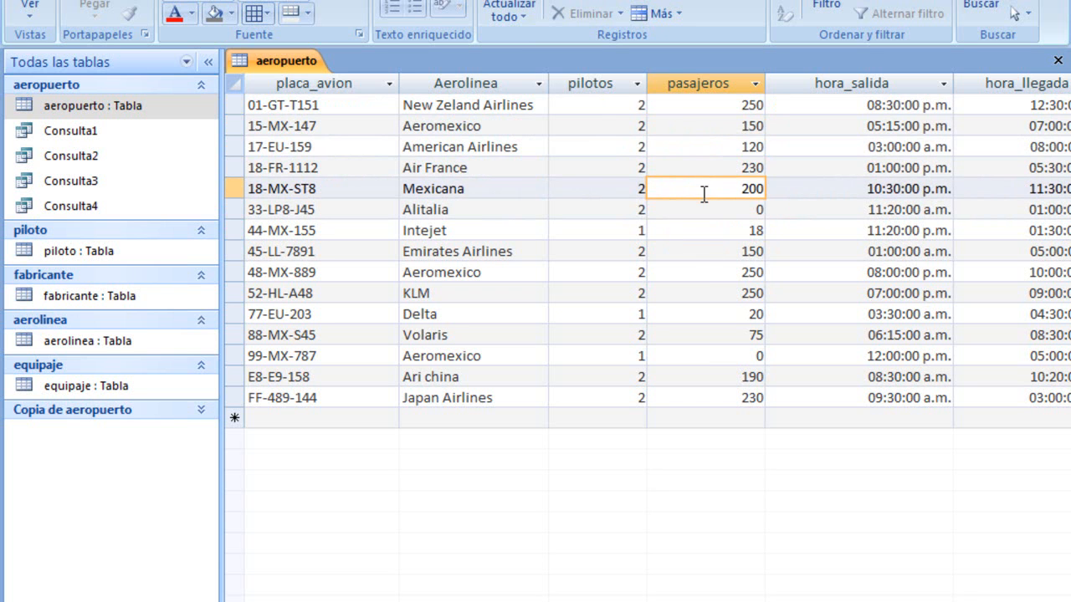
click(704, 144)
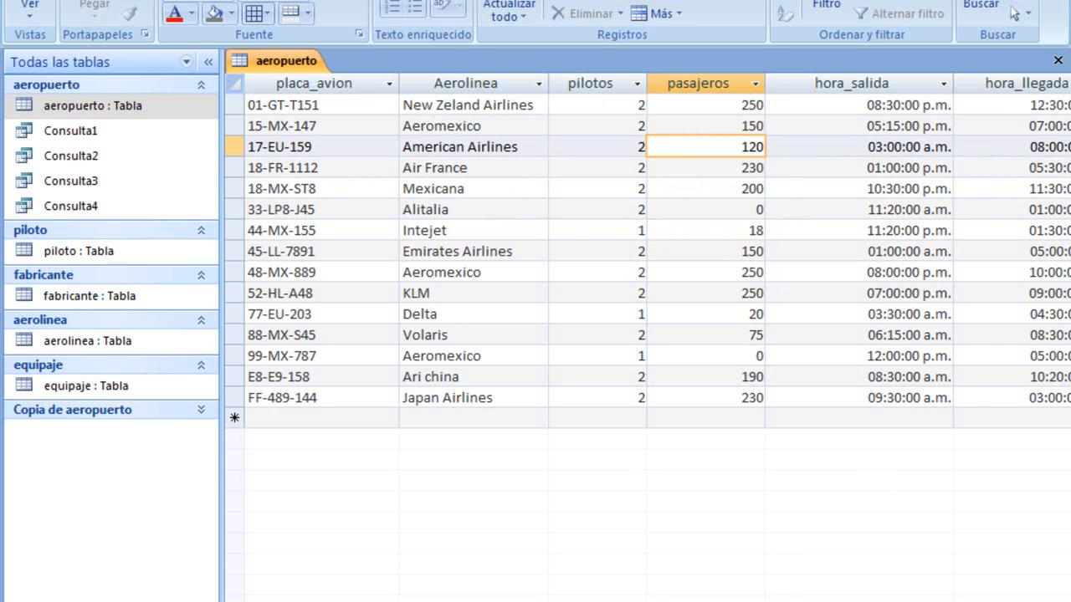
Check the hora_salida and hora_llegada values of the first aeropuerto record.
scroll(647, 335, right, 2)
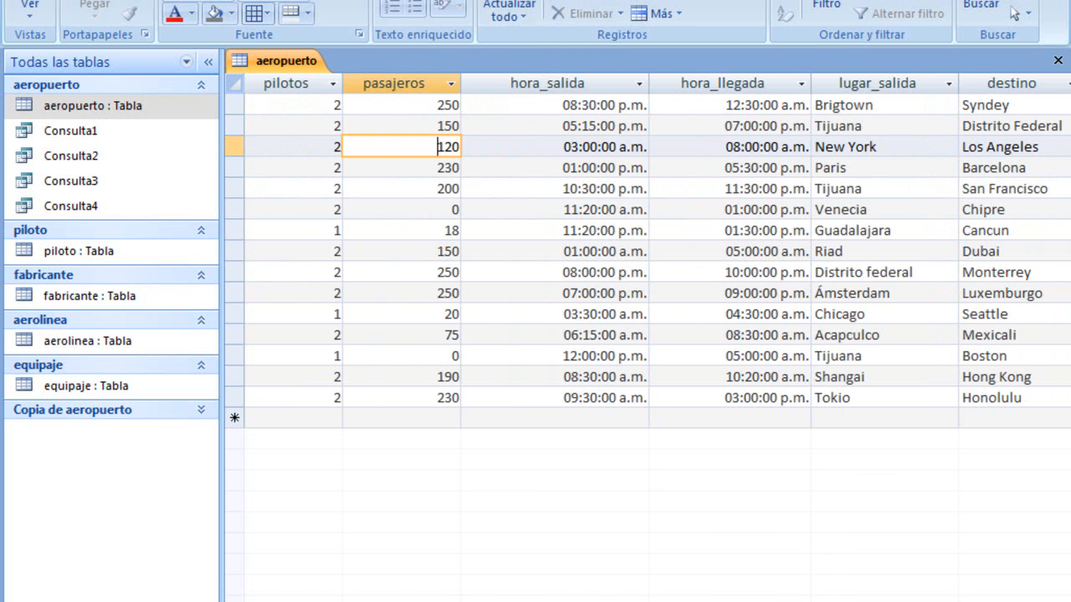
click(561, 106)
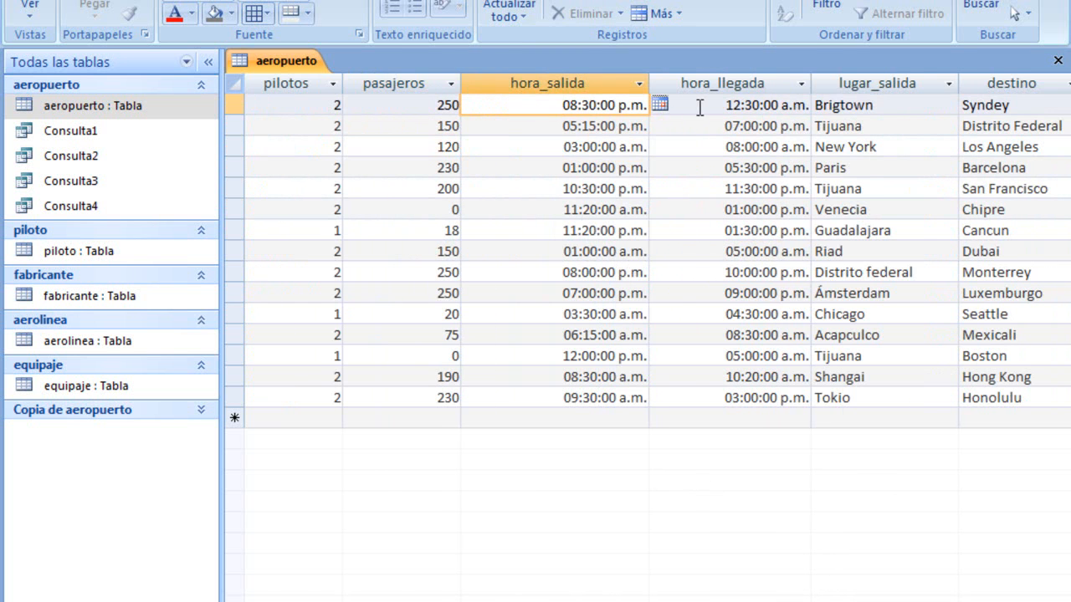
click(671, 107)
click(544, 104)
click(711, 105)
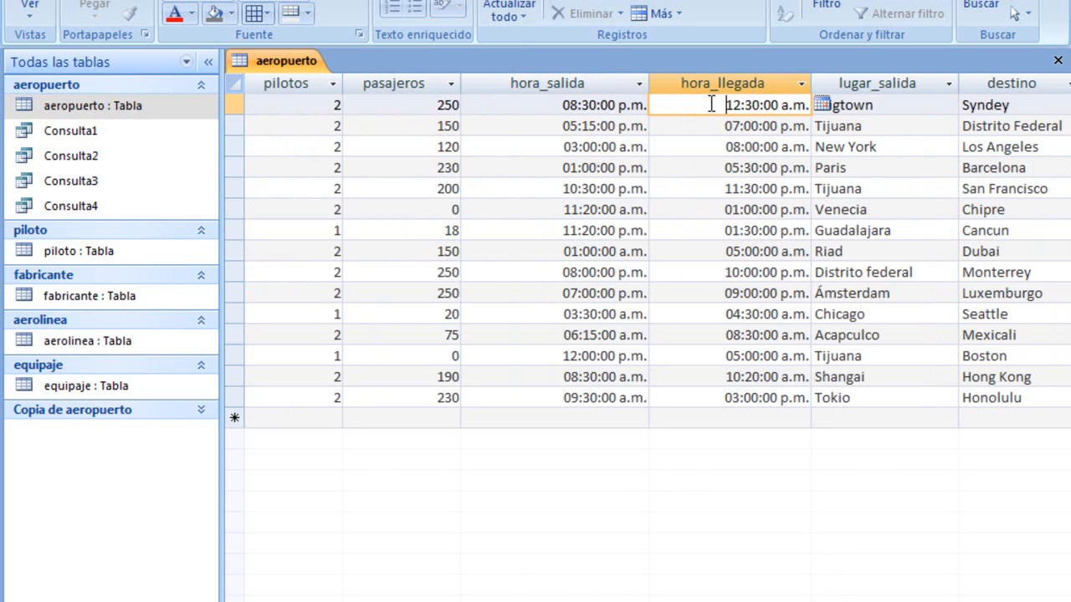
Go down the lugar_salida column and examine the departure places from Brigtown to Shangai.
click(924, 105)
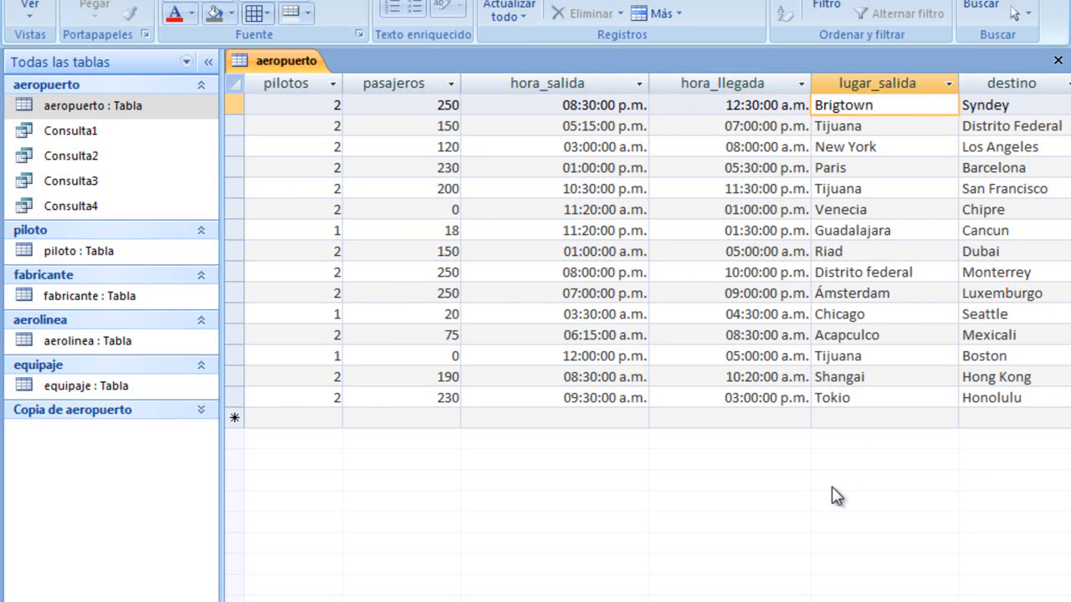
scroll(649, 251, right, 1)
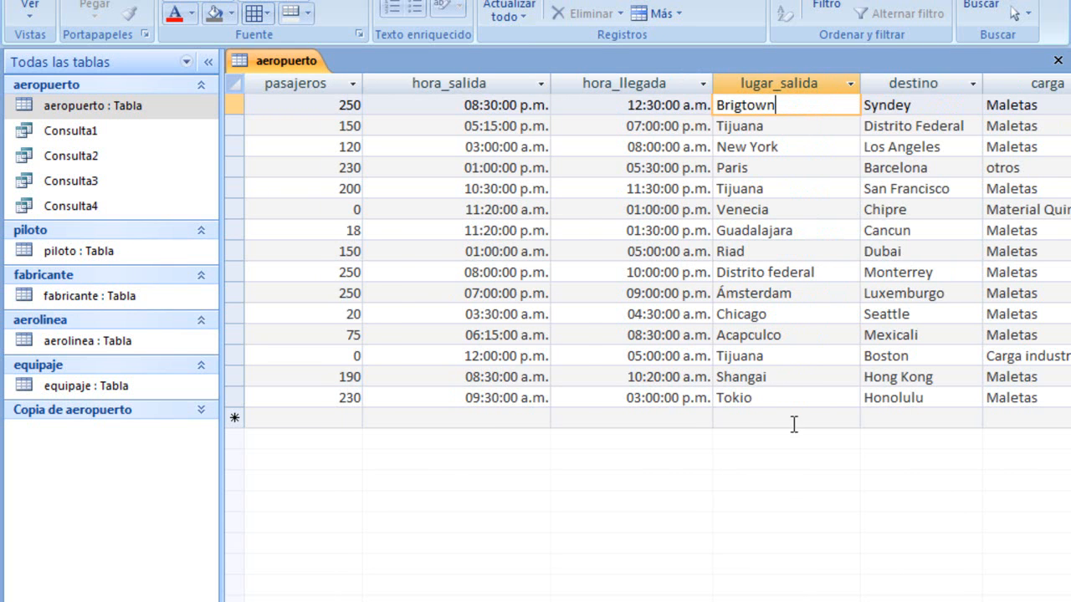
click(794, 128)
click(794, 149)
click(789, 127)
click(791, 148)
click(792, 166)
click(793, 186)
click(791, 211)
click(791, 251)
click(790, 291)
click(791, 316)
click(792, 337)
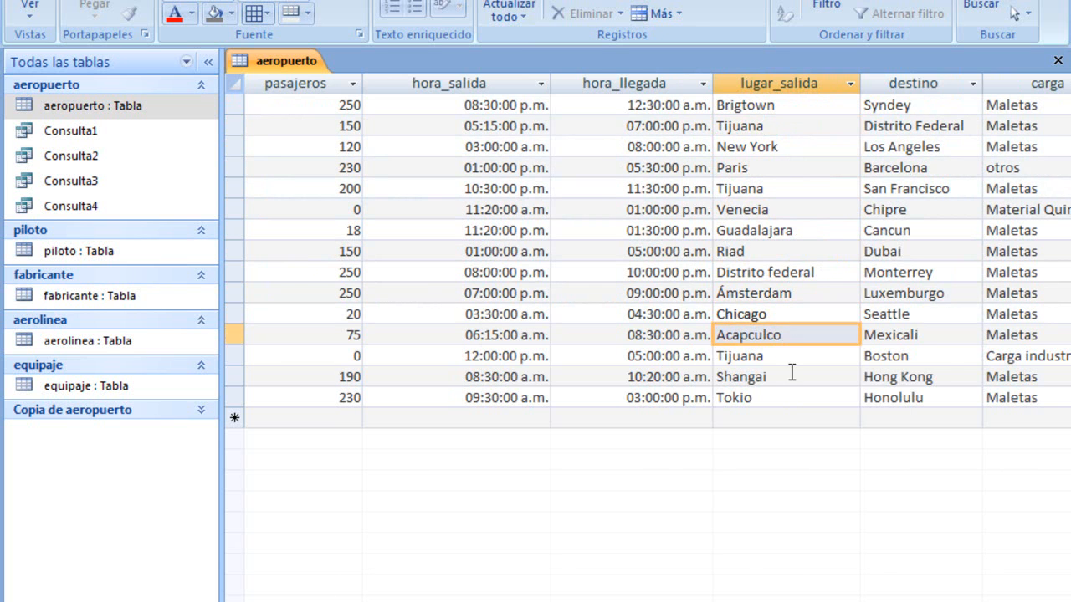
click(791, 378)
Locate the records whose lugar_salida is Tijuana.
click(782, 125)
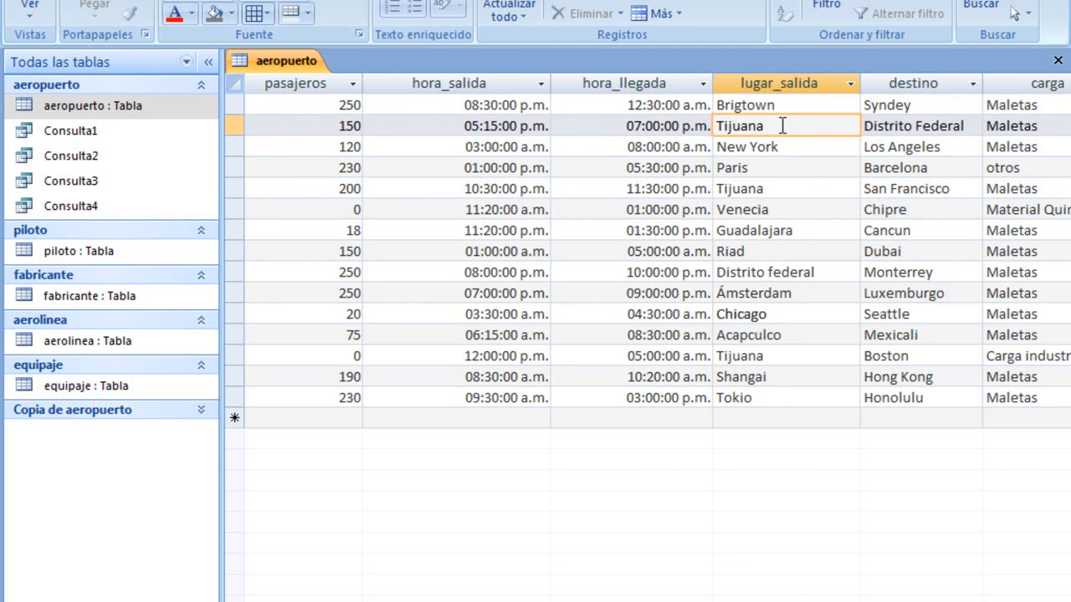
click(783, 190)
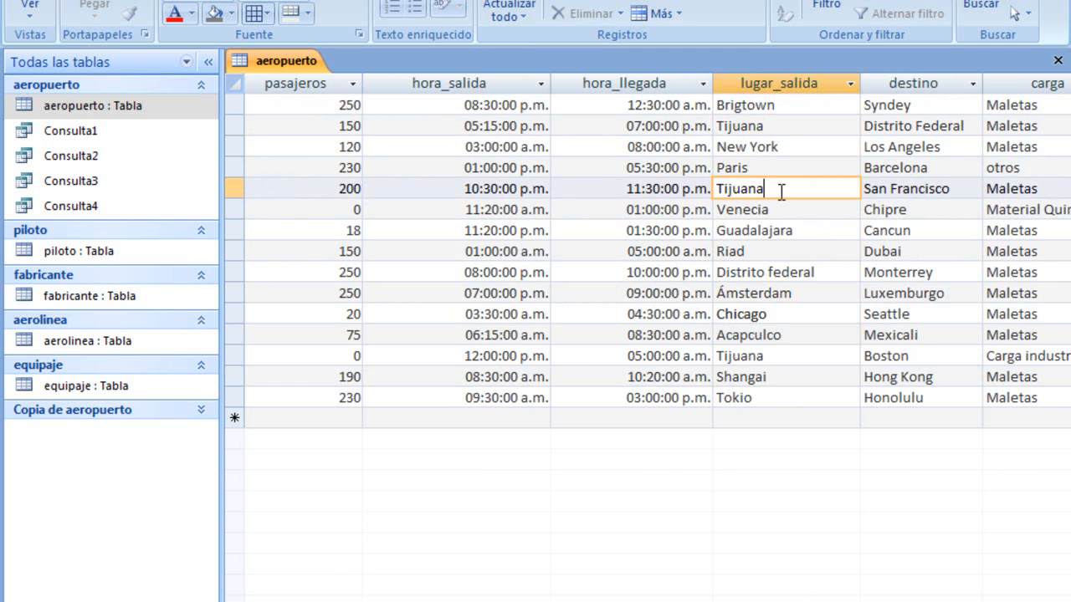
click(786, 358)
click(787, 313)
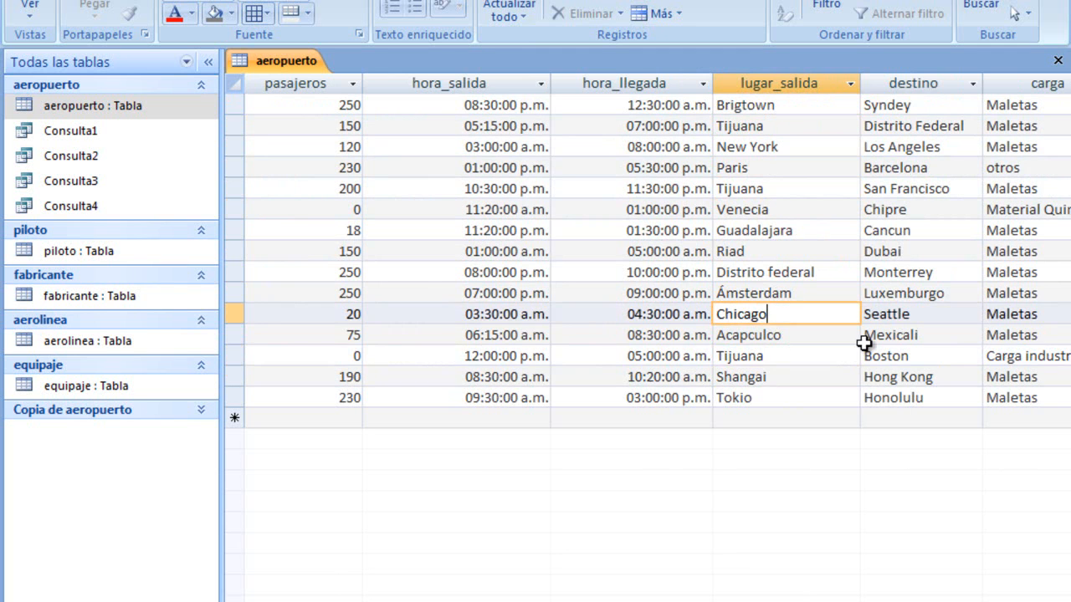
Check the destino entries of the flights to Boston, Los Angeles and Distrito Federal.
click(922, 356)
click(948, 149)
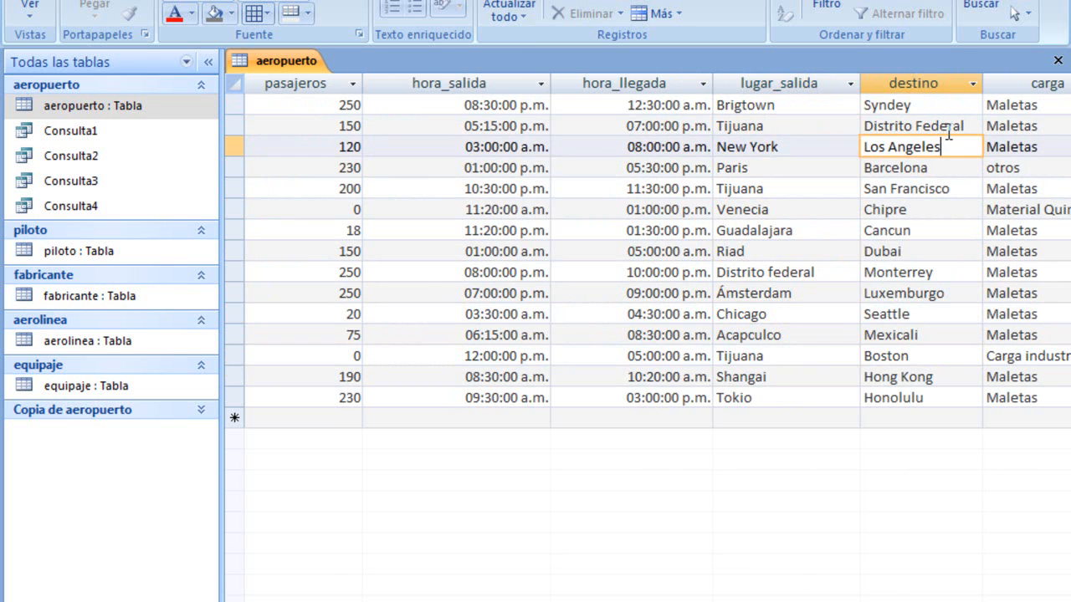
click(948, 126)
Examine the carga entries of the first four records, down to the Paris flight.
drag(648, 601, 745, 601)
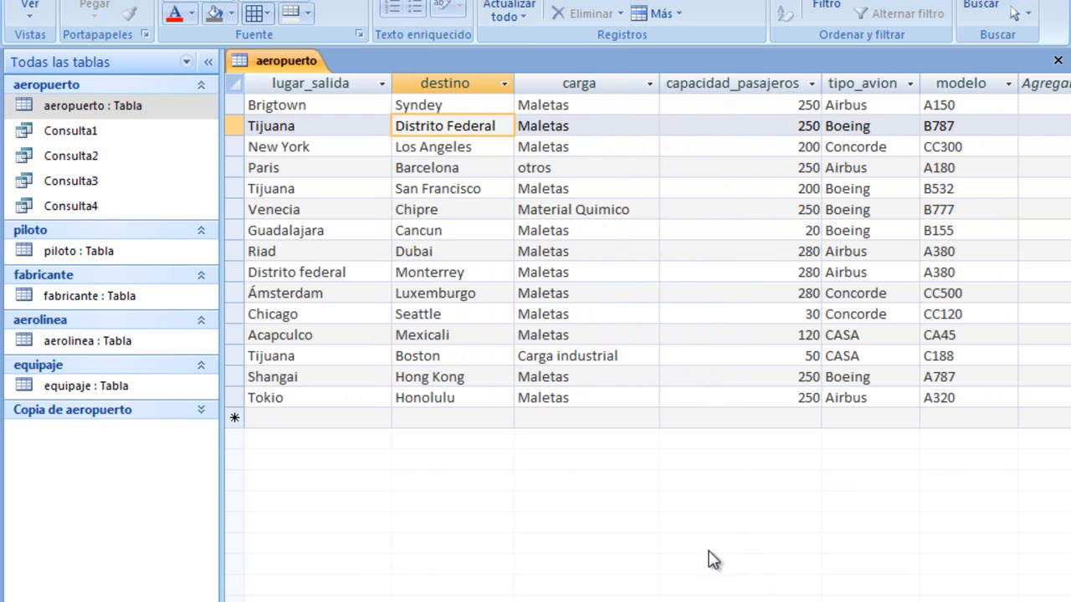
click(588, 104)
click(593, 124)
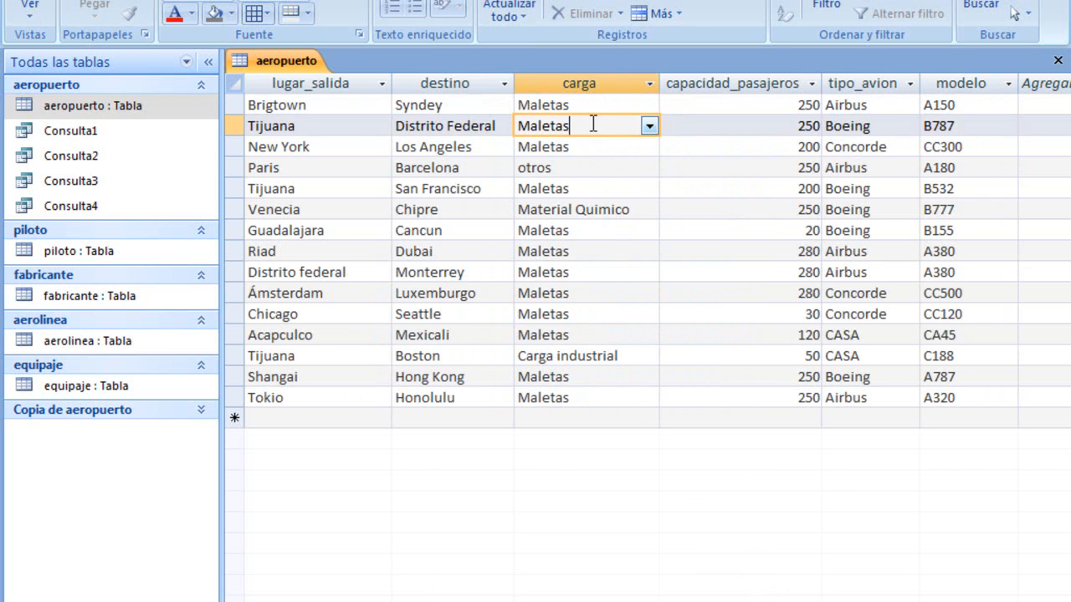
click(592, 148)
click(594, 169)
click(592, 149)
click(588, 127)
click(593, 125)
click(596, 146)
click(592, 168)
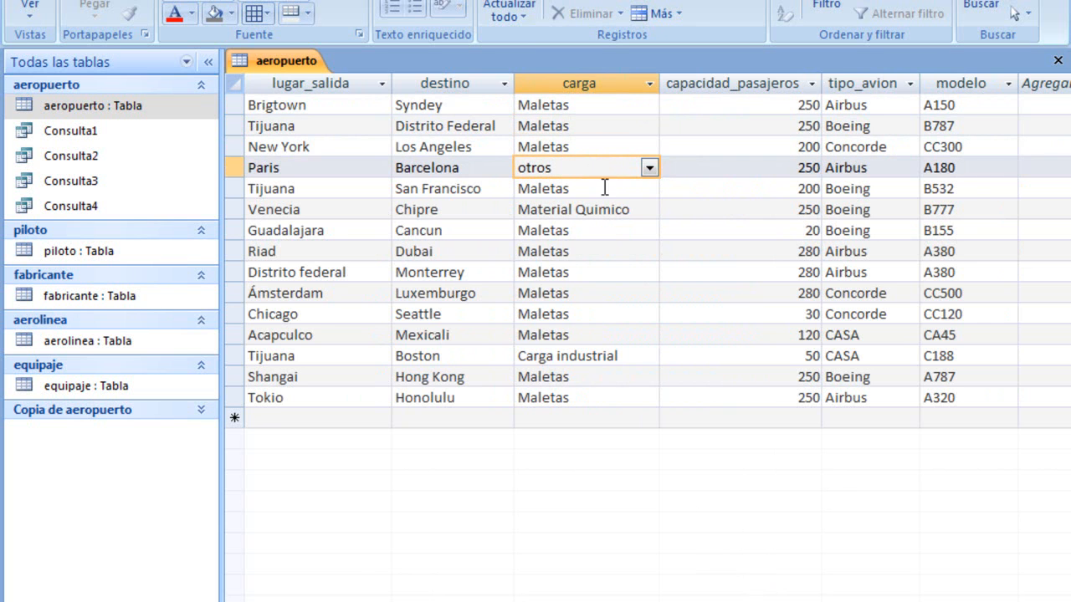
View the list of carga options for the first record, leaving its value as is.
text(otros)
click(649, 105)
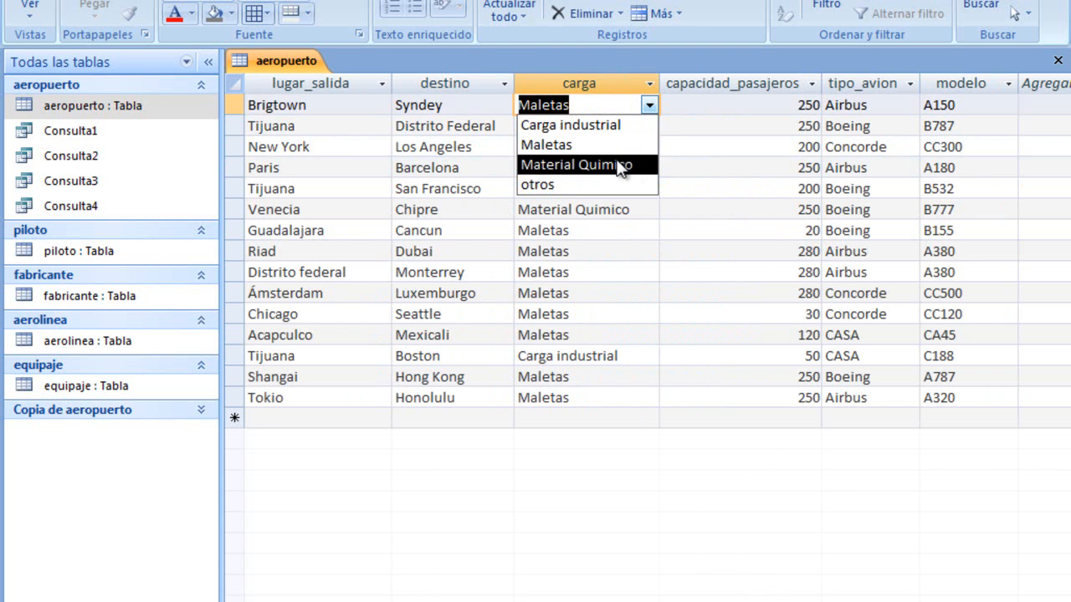
click(612, 244)
click(604, 204)
click(603, 187)
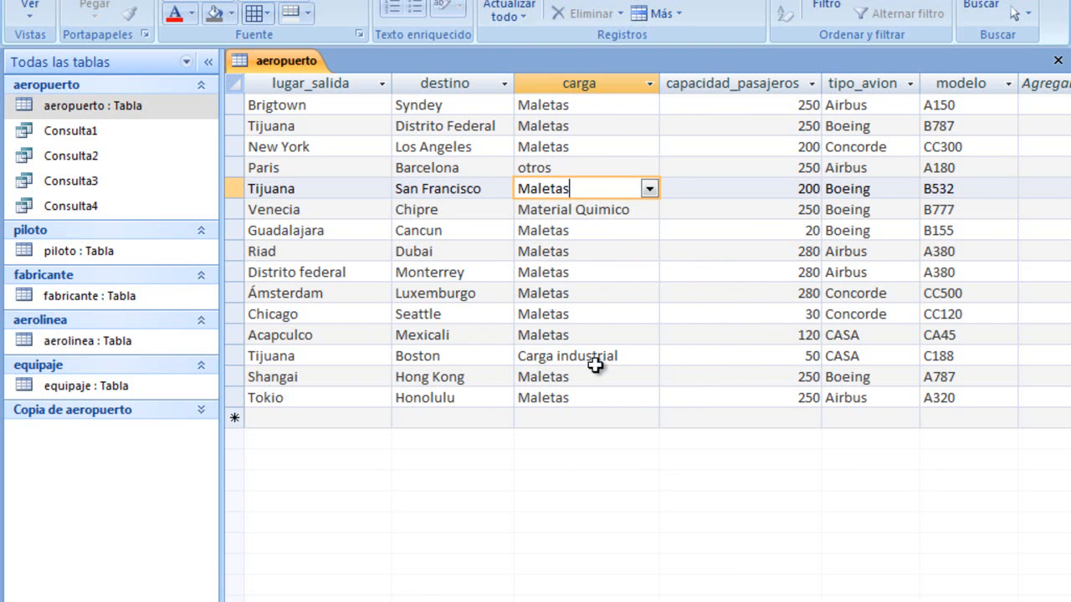
Review the schedule and destination of the New York to Los Angeles flight.
click(484, 106)
click(491, 140)
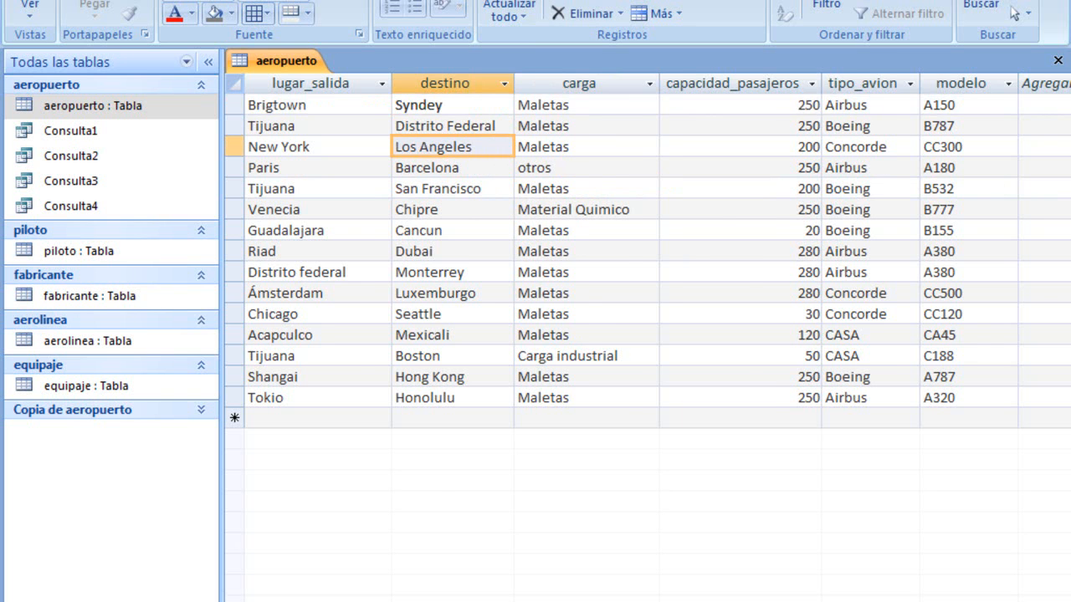
scroll(648, 251, left, 2)
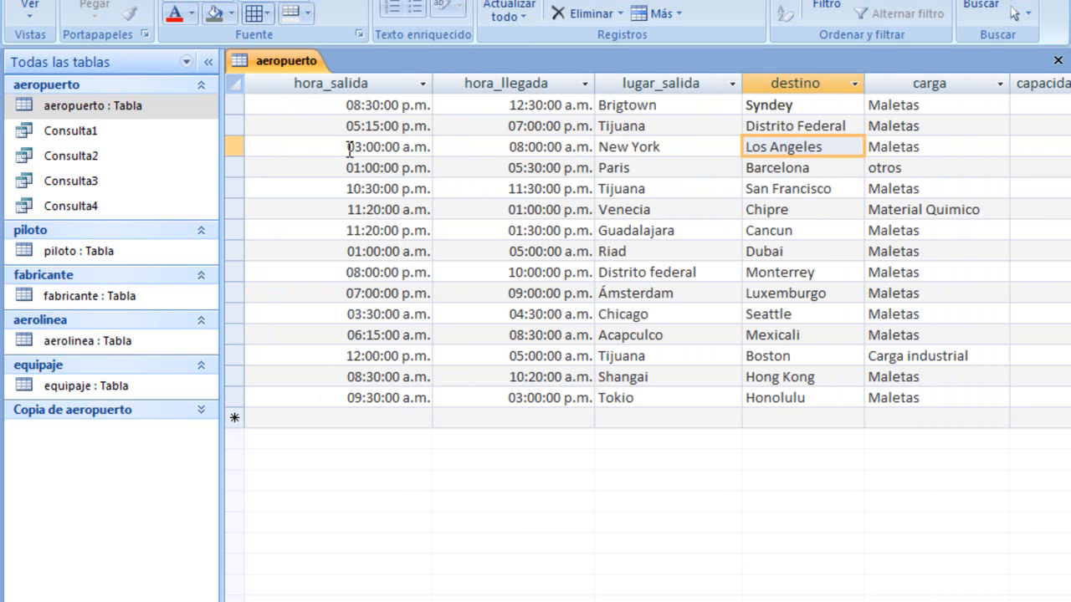
click(516, 152)
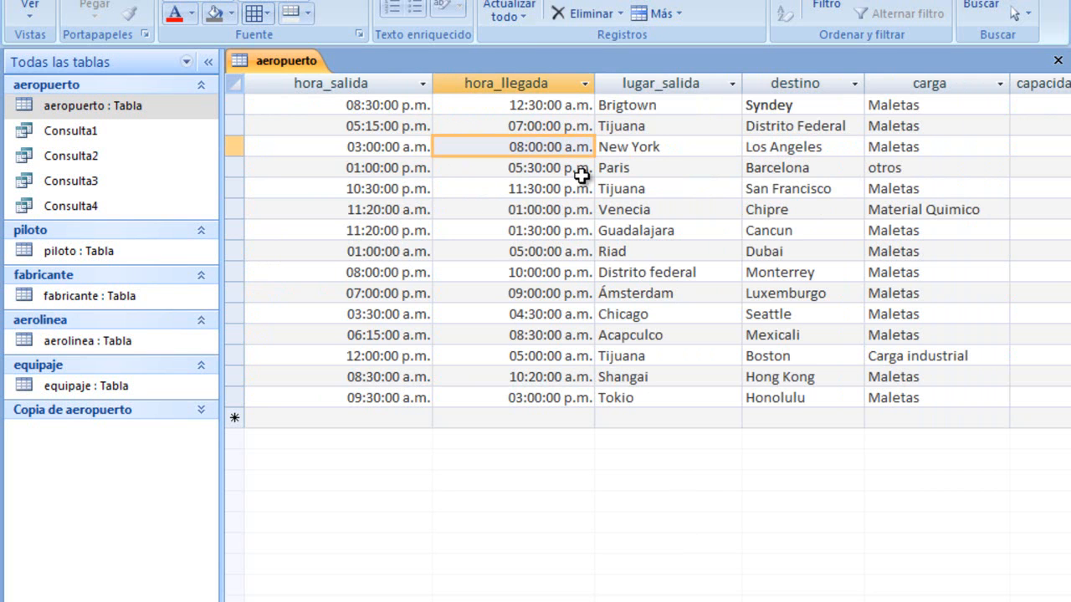
click(834, 146)
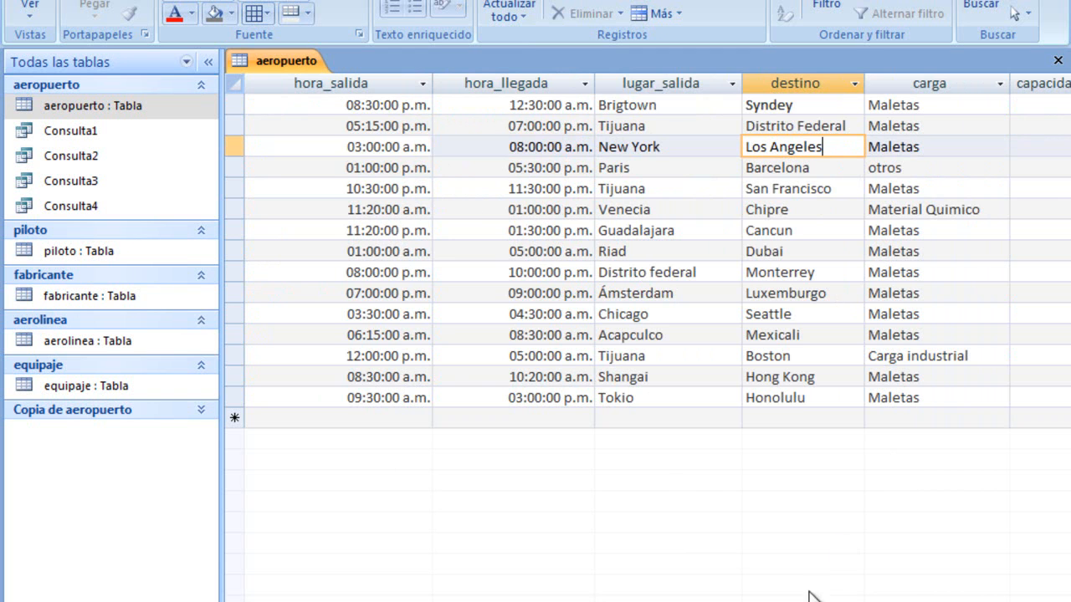
Go down the capacidad_pasajeros column and examine the capacities from the Syndey record to the Mexicali record.
scroll(648, 251, right, 3)
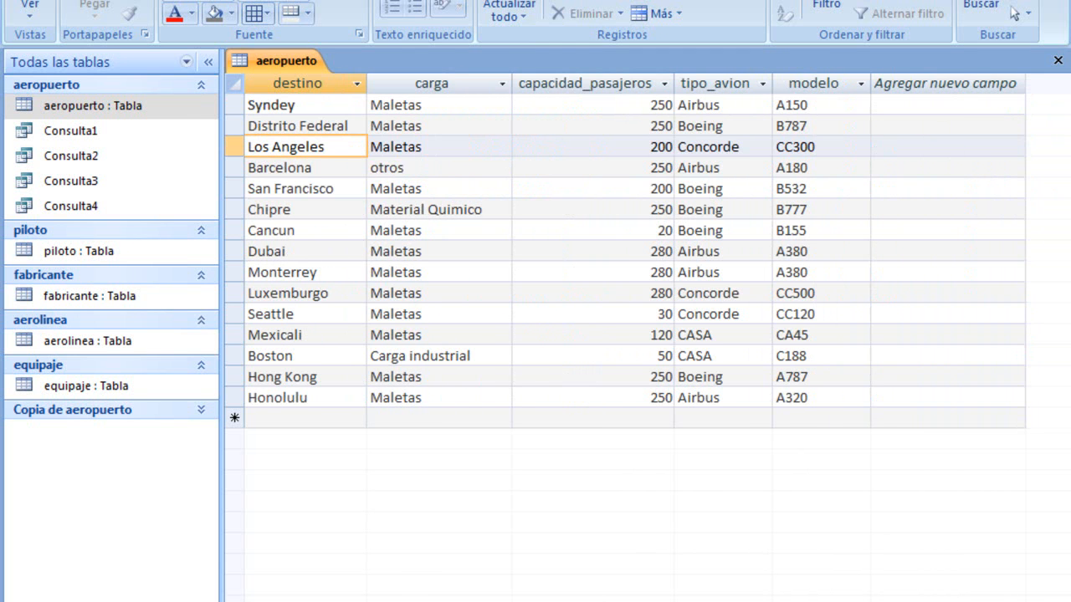
click(645, 106)
key(Down)
key(Down)
key(Up)
key(Up)
key(Down)
key(Down)
key(Down)
key(Down)
key(Down)
key(Down)
key(Down)
key(Down)
key(Down)
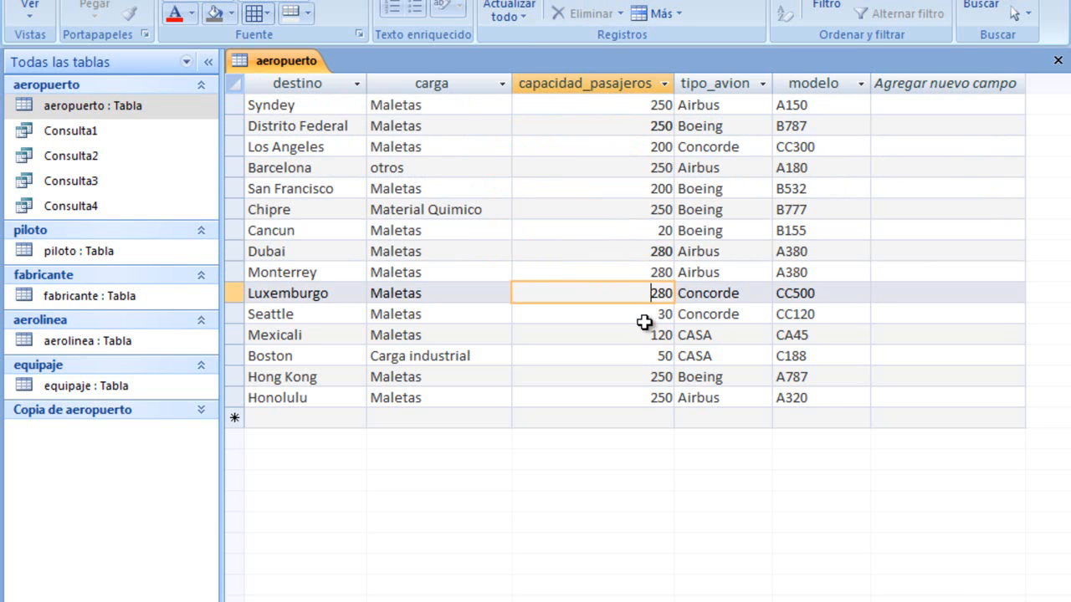
key(Down)
key(Down)
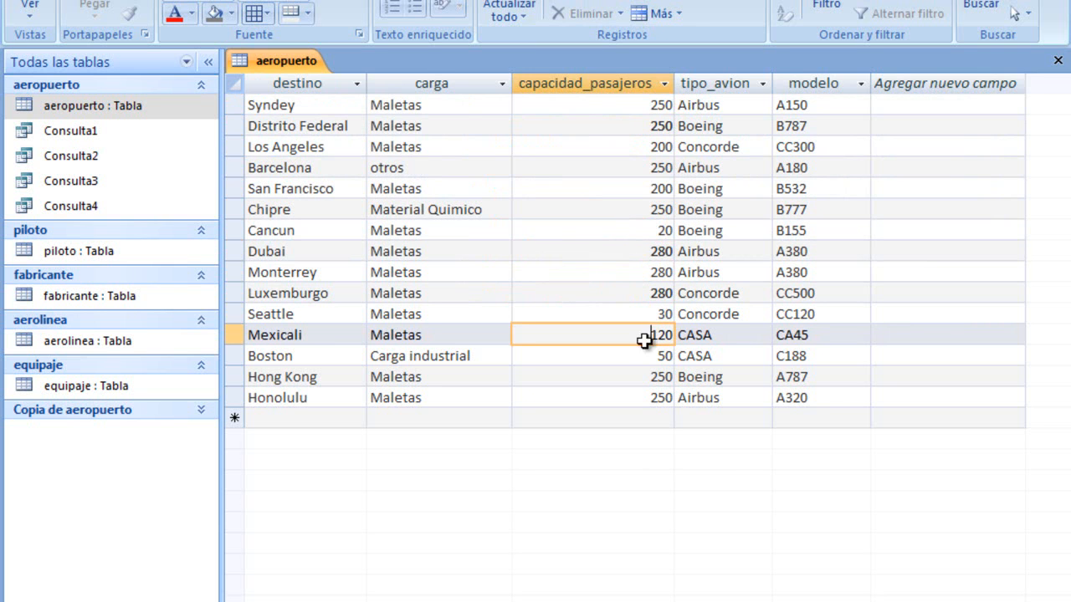
Widen the tipo_avion column slightly and check the aircraft types of the first two records.
drag(772, 83, 803, 83)
click(769, 104)
click(752, 126)
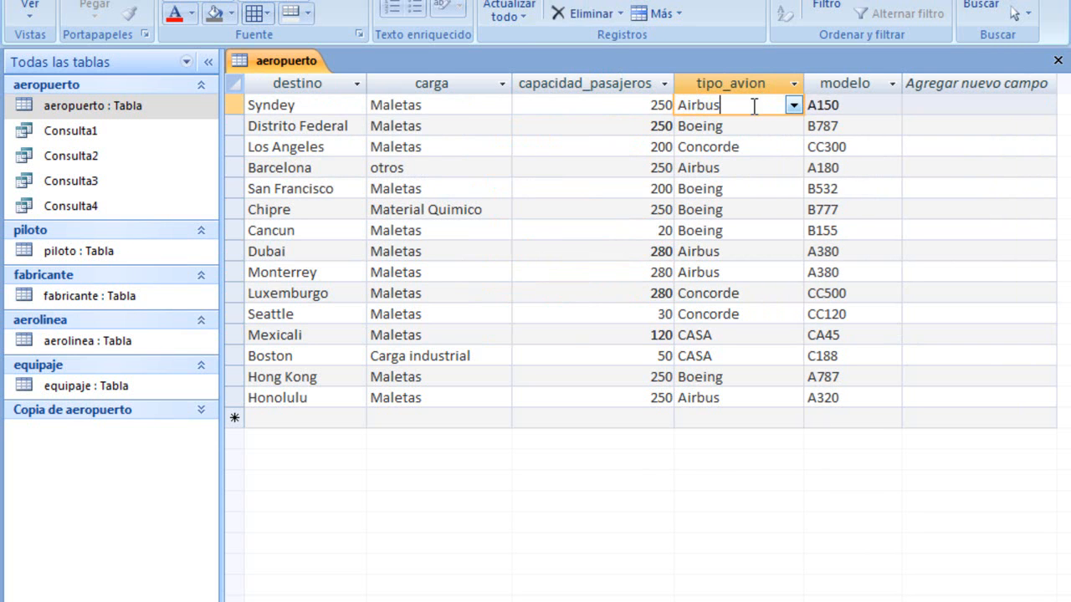
click(748, 105)
click(748, 126)
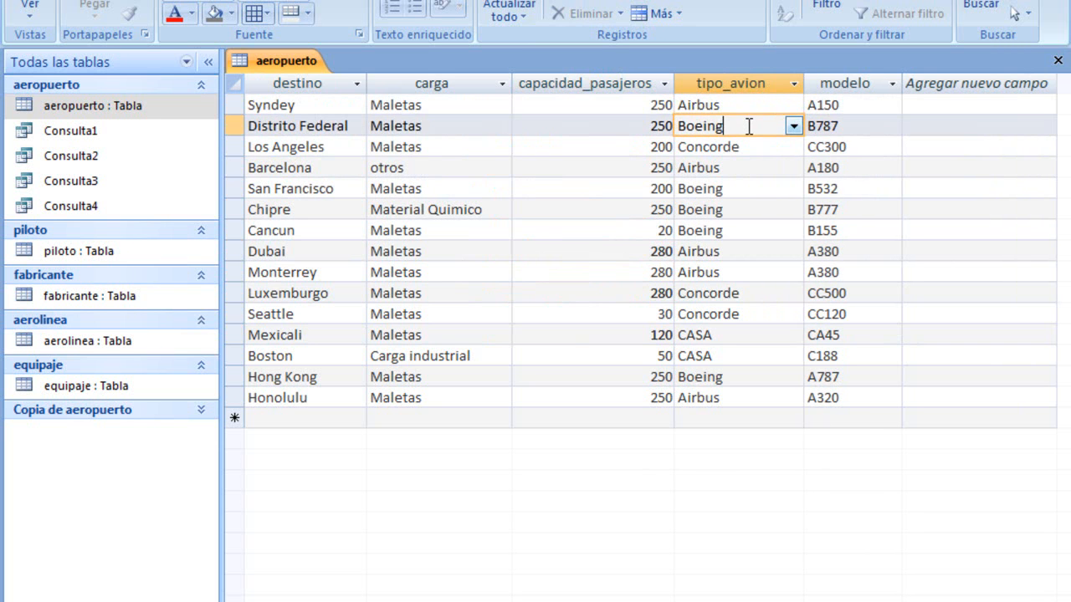
Check the aircraft types of the Syndey, Los Angeles and Boston records in the tipo_avion column.
click(749, 107)
click(756, 146)
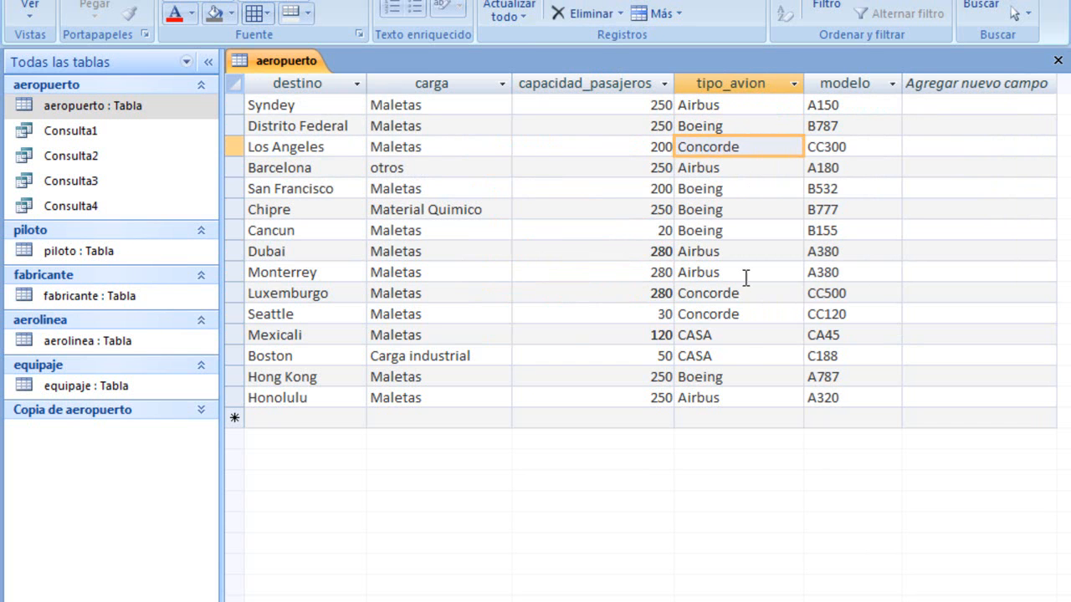
click(744, 356)
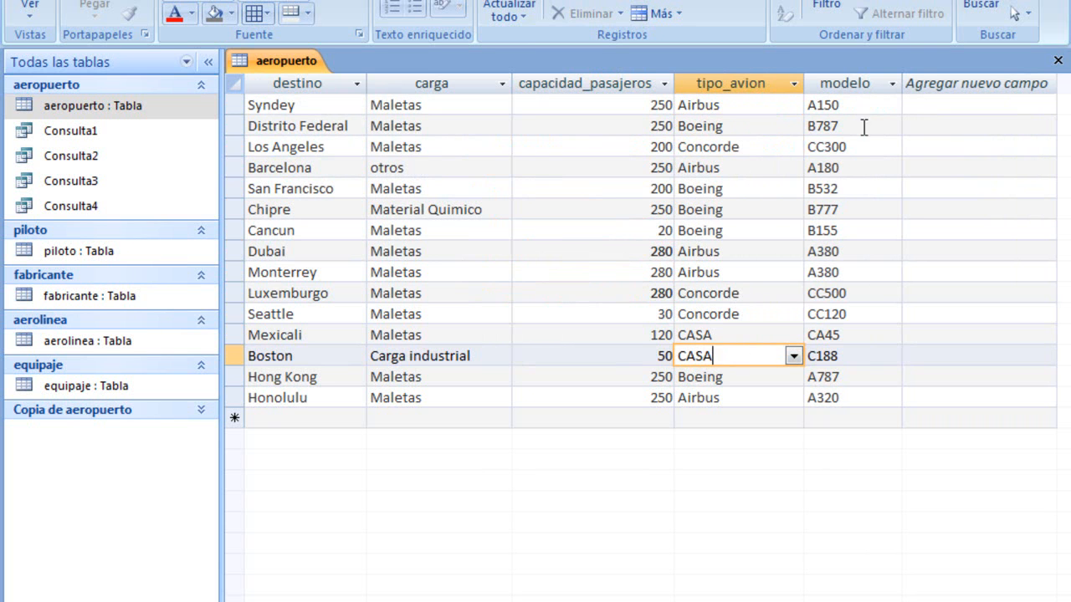
Examine the aircraft models in the modelo column, from the Syndey record to the Cancun record and back up.
click(864, 103)
click(864, 127)
click(862, 167)
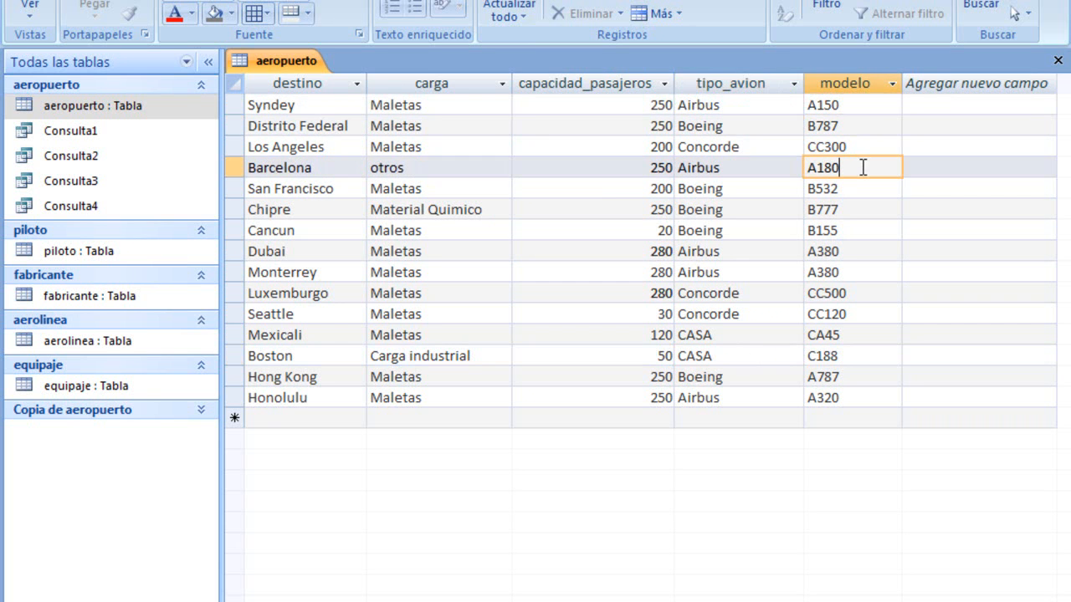
click(857, 193)
click(858, 229)
click(858, 209)
click(856, 188)
click(841, 169)
click(843, 149)
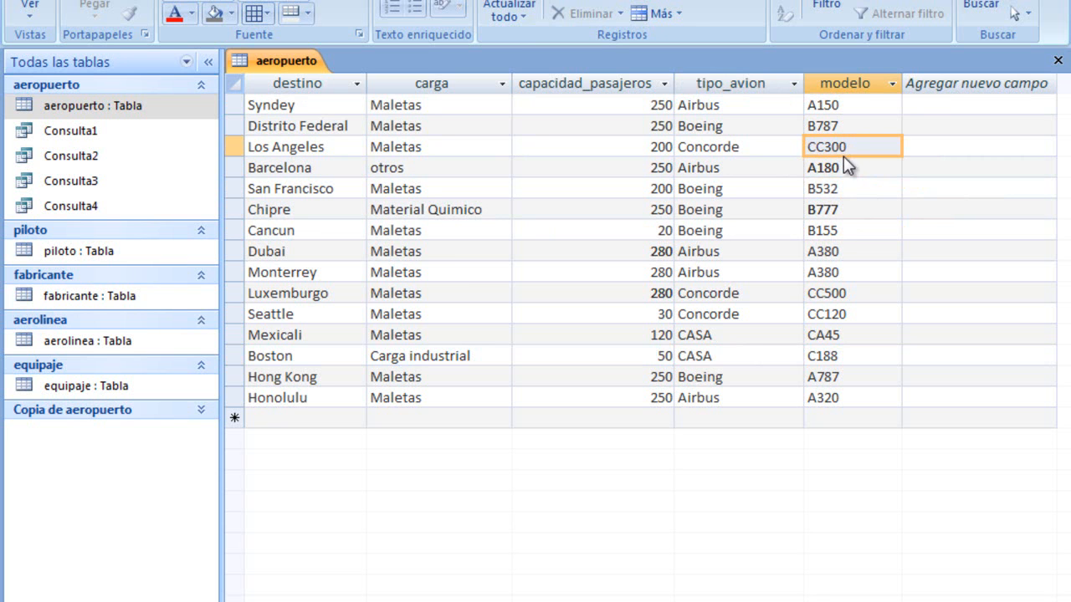
click(846, 127)
click(841, 106)
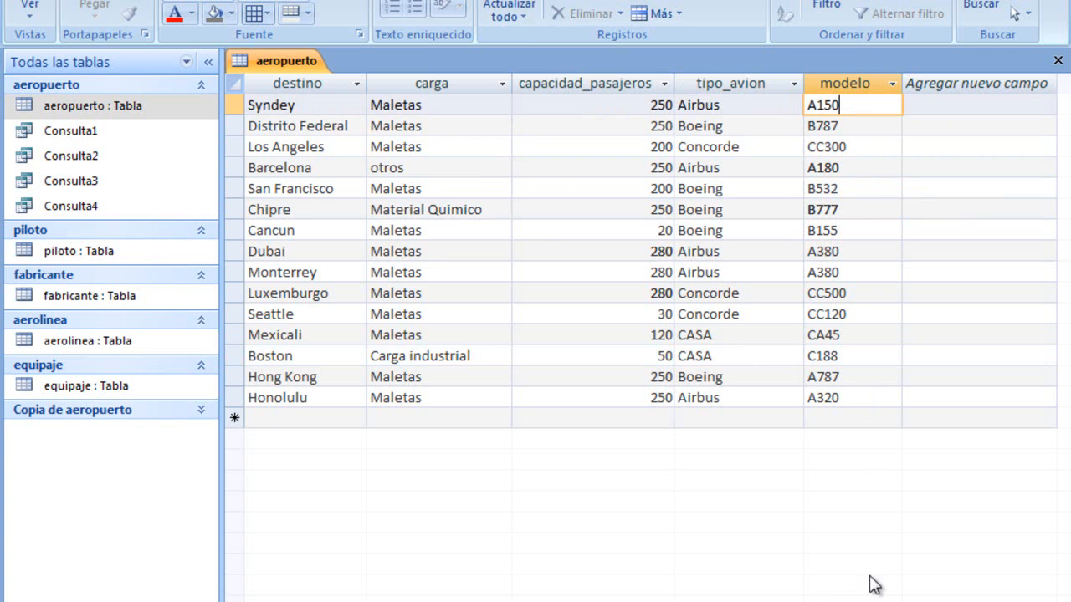
Look across all columns of the aeropuerto table, from placa_avion to modelo, and return to the Aerolinea column.
scroll(641, 252, right, 3)
scroll(641, 251, left, 5)
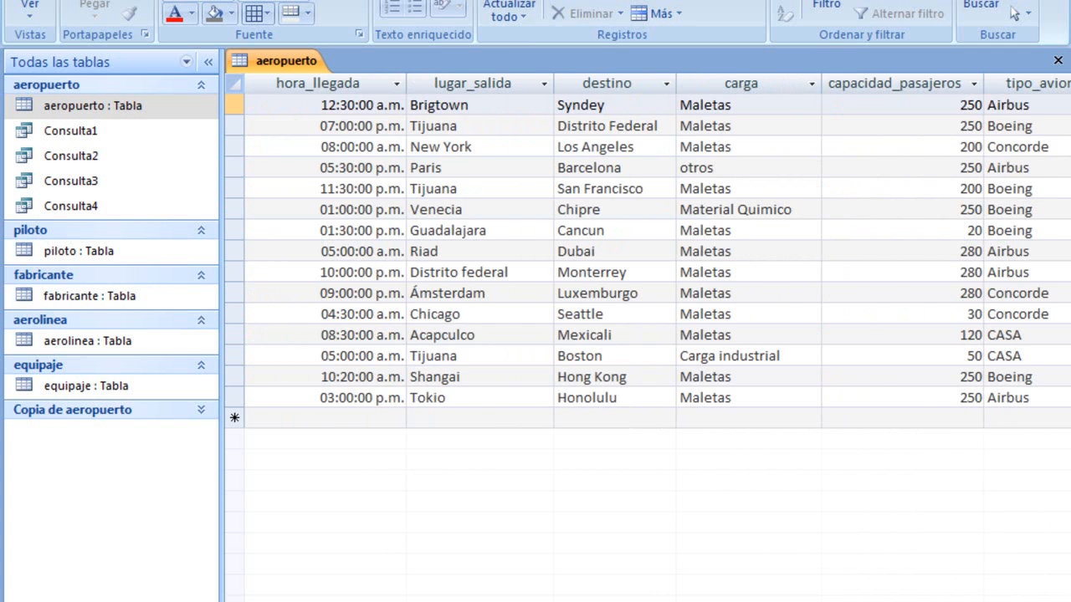
scroll(644, 251, left, 2)
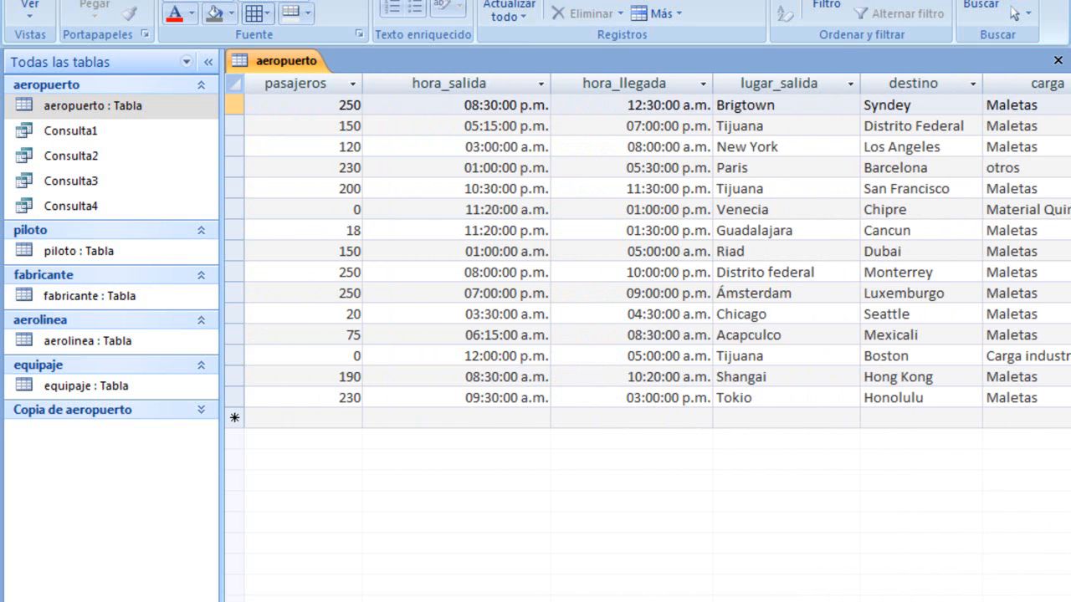
scroll(645, 251, left, 3)
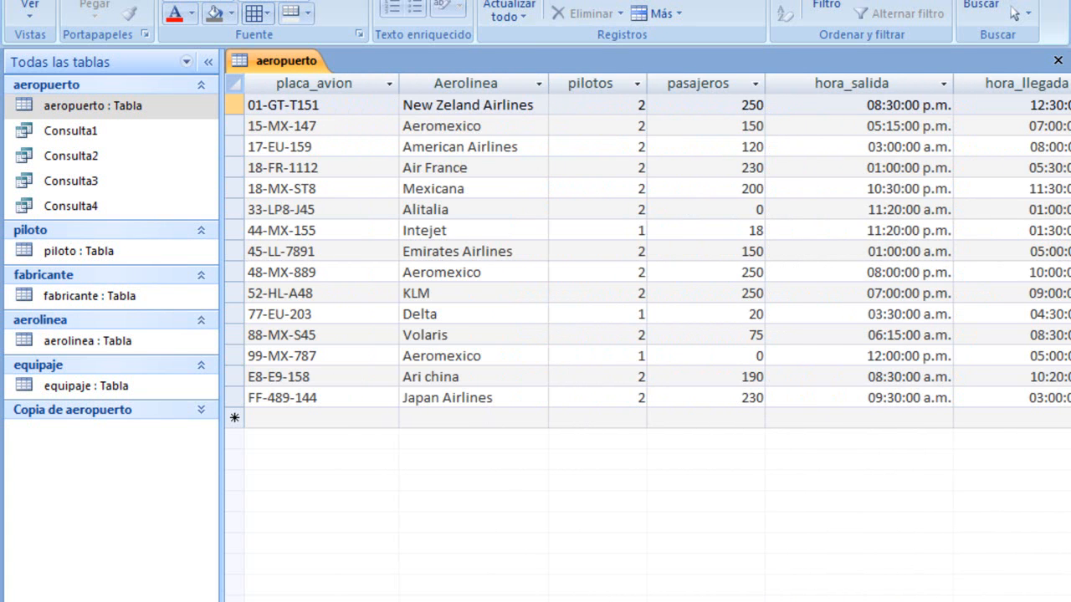
scroll(644, 251, right, 3)
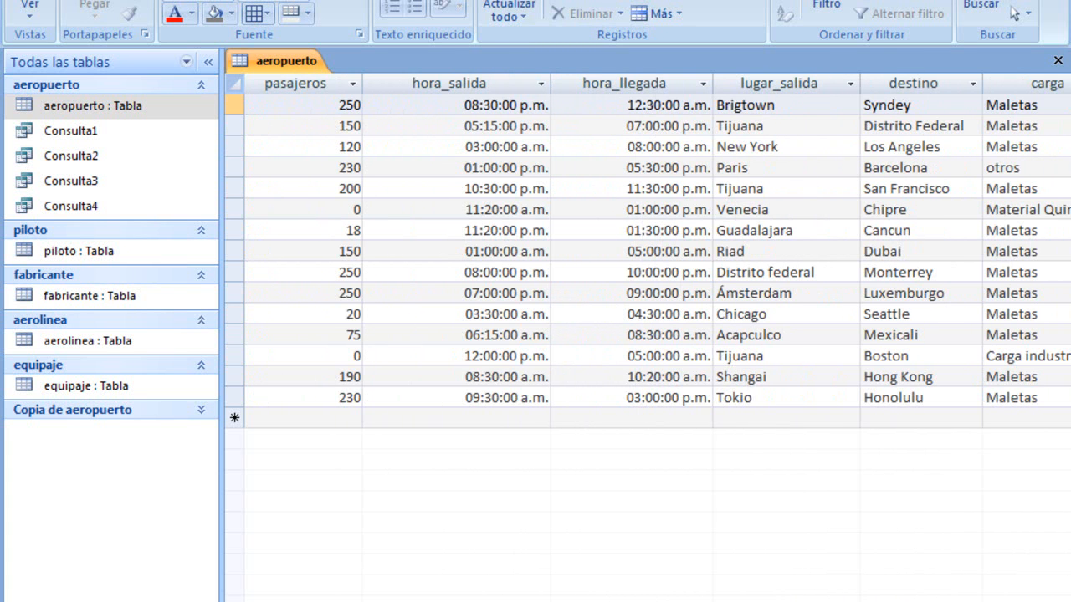
scroll(644, 251, right, 6)
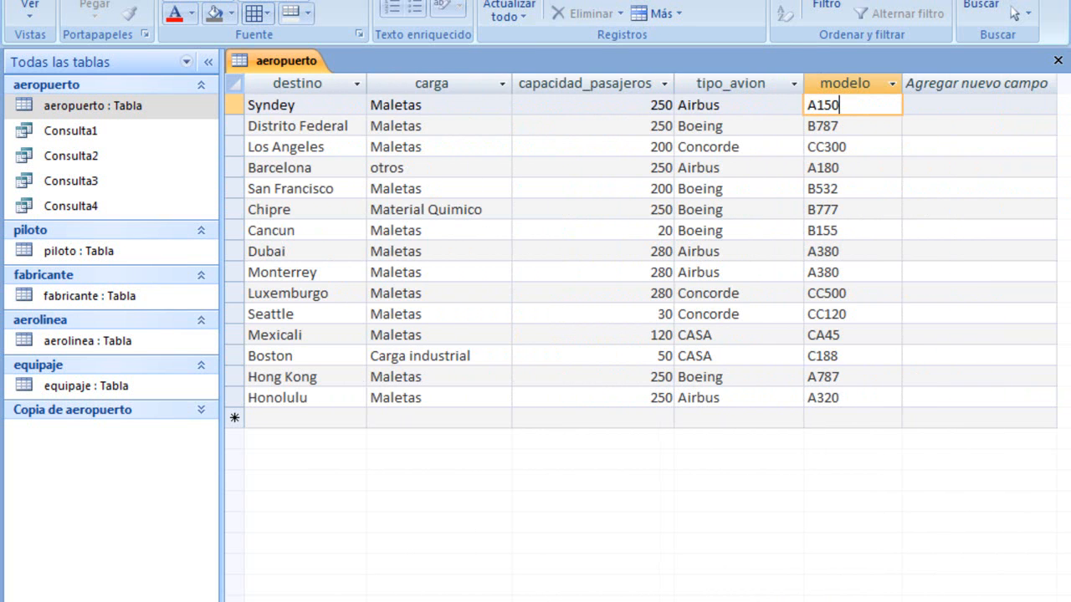
scroll(433, 404, left, 8)
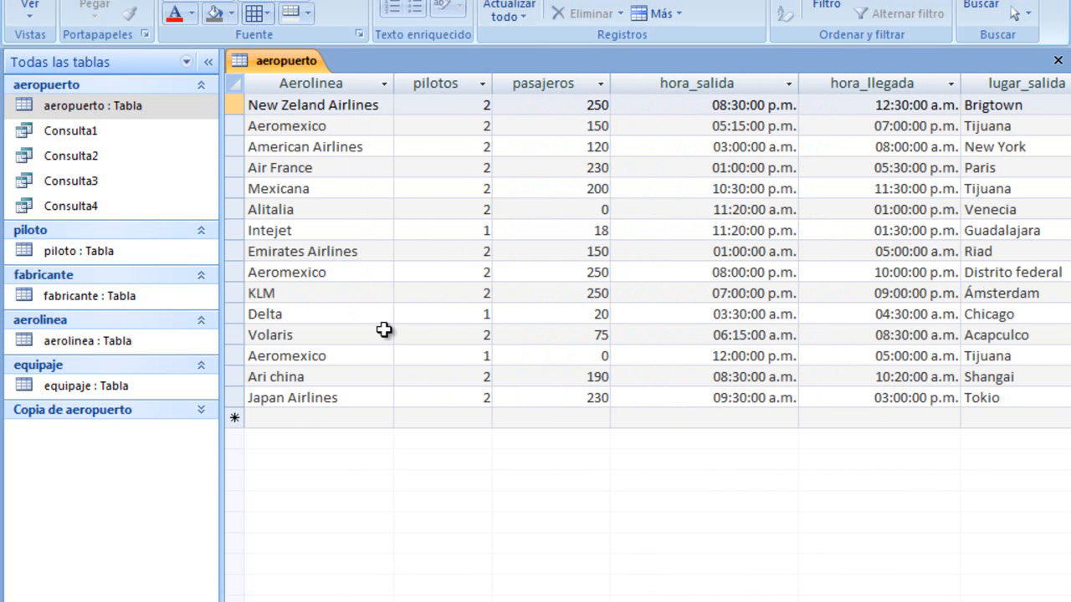
Look over the commands for creating a query, leaving them unused, and open the saved Consulta1 query.
click(59, 107)
click(58, 131)
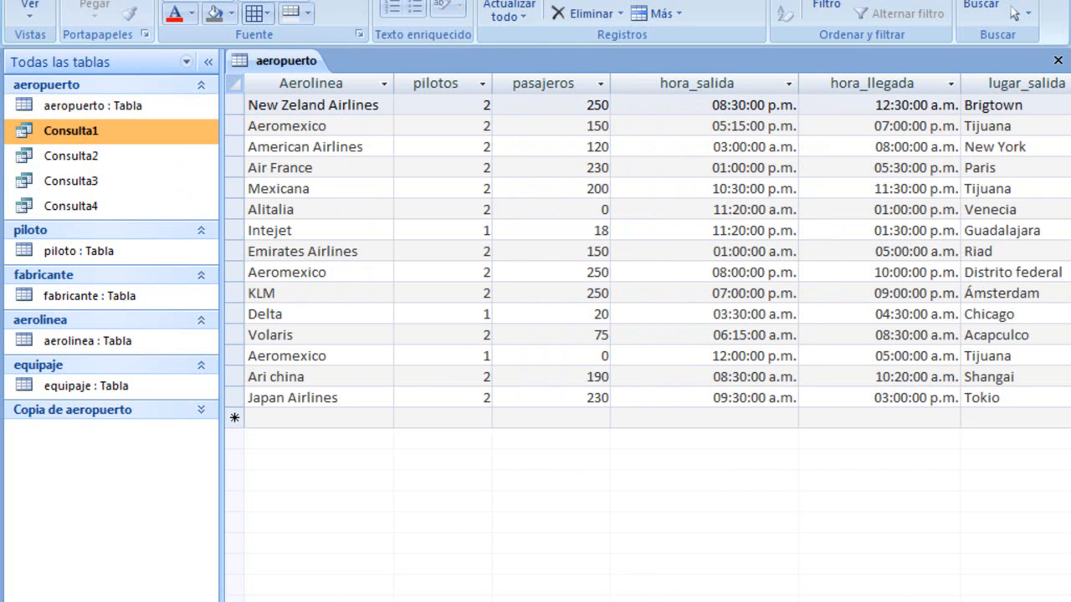
click(117, 0)
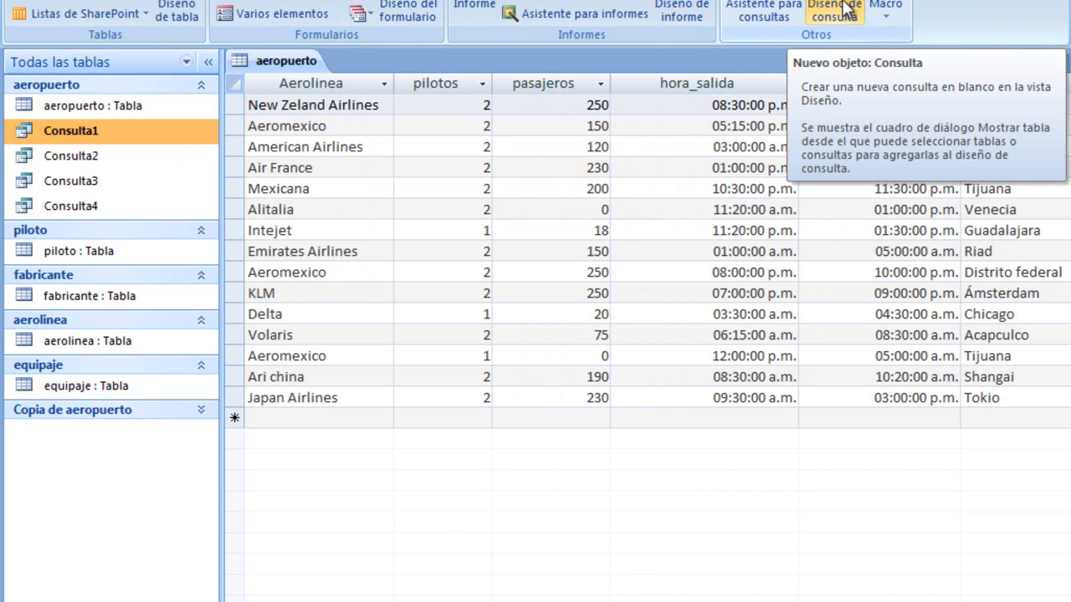
click(95, 149)
click(97, 132)
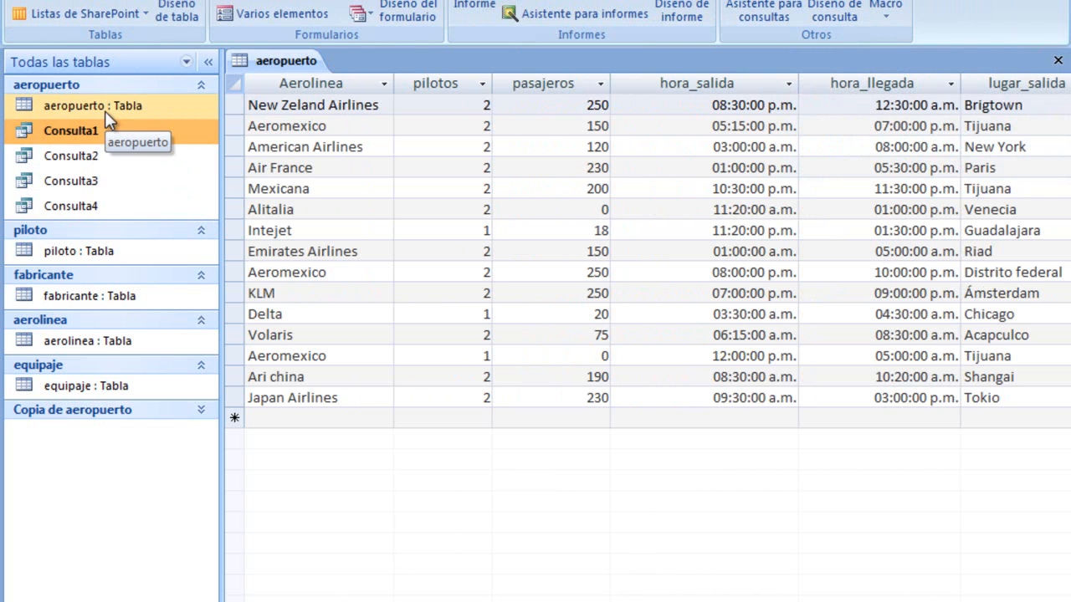
double_click(104, 133)
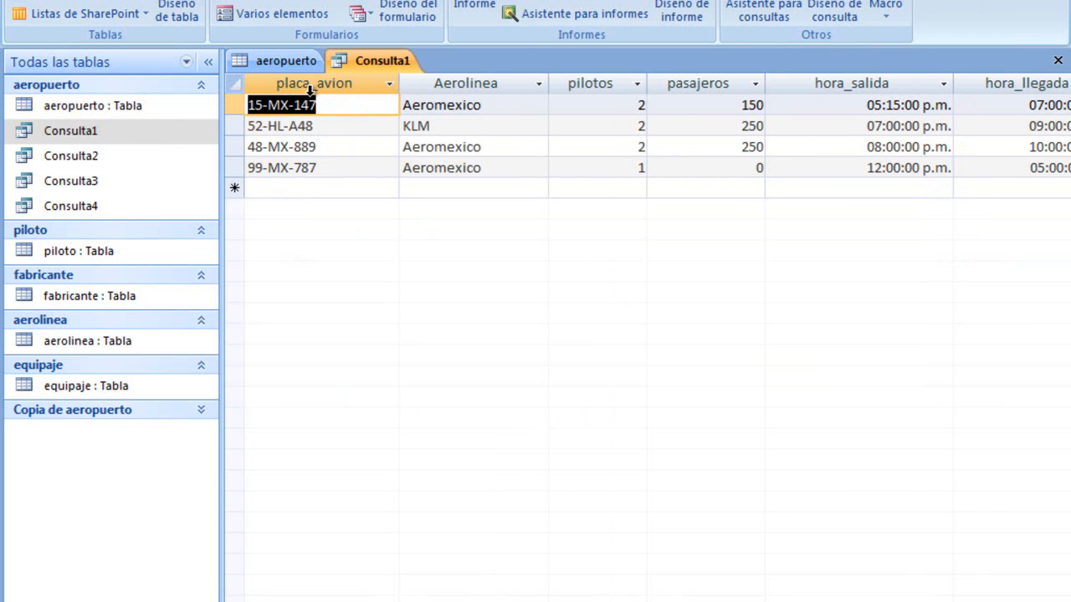
Review the placa_avion and Aerolinea values of each record returned by Consulta1.
click(349, 127)
click(347, 110)
click(348, 126)
click(350, 147)
click(352, 167)
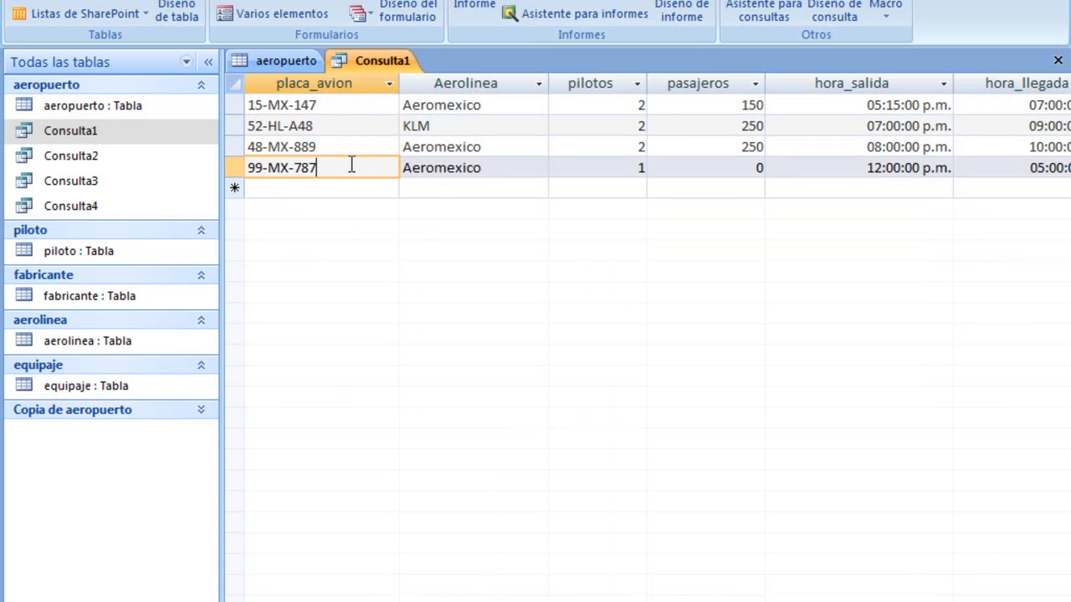
click(460, 169)
click(507, 147)
click(508, 127)
click(508, 105)
Check the passenger numbers in Consulta1's pasajeros column and look over its schedule and destination columns.
click(679, 107)
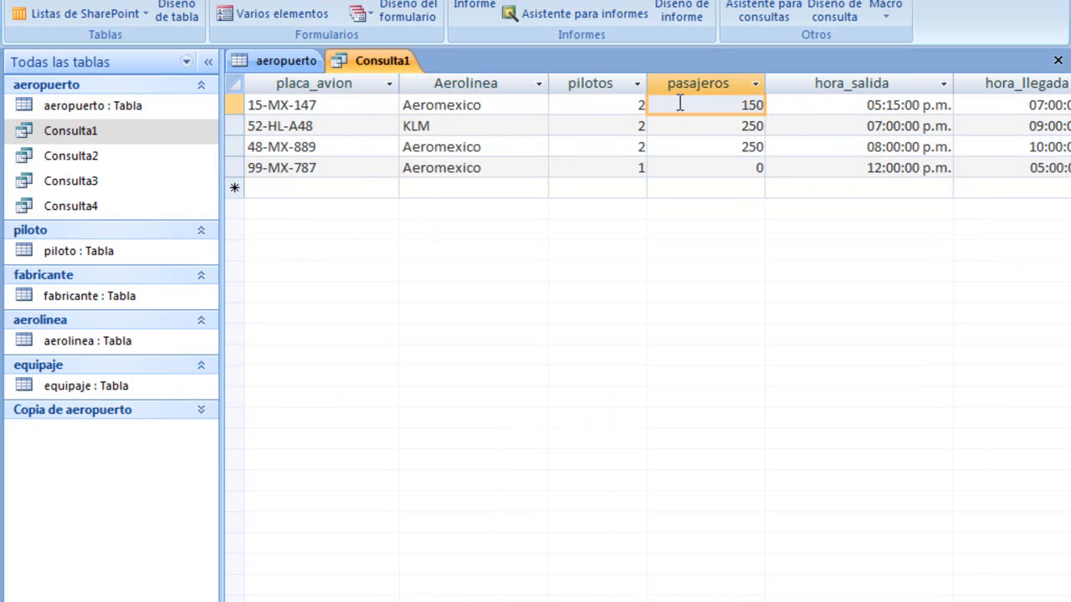
click(679, 128)
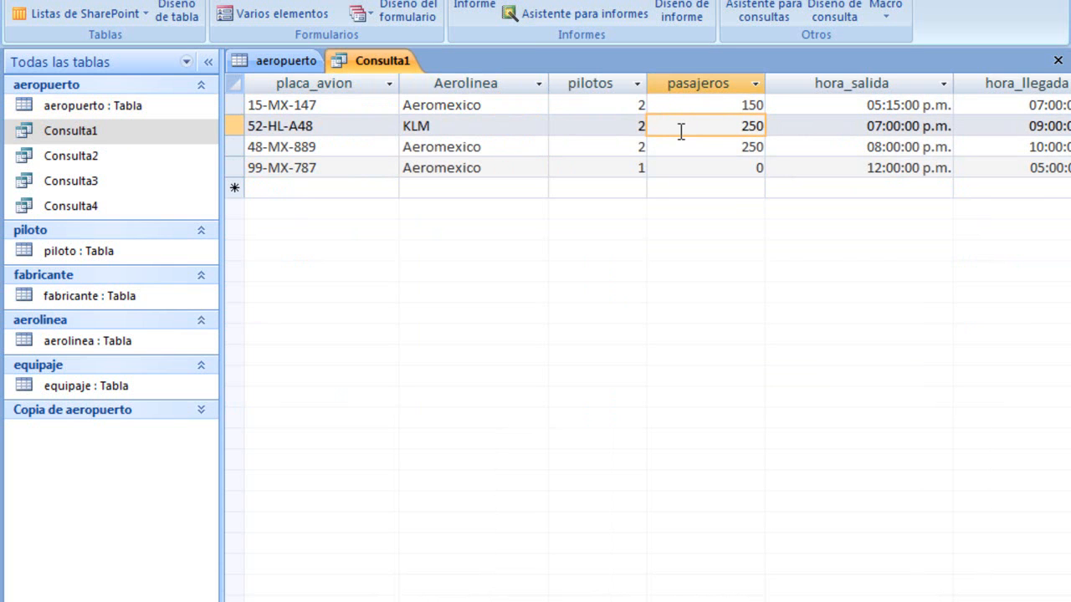
click(688, 148)
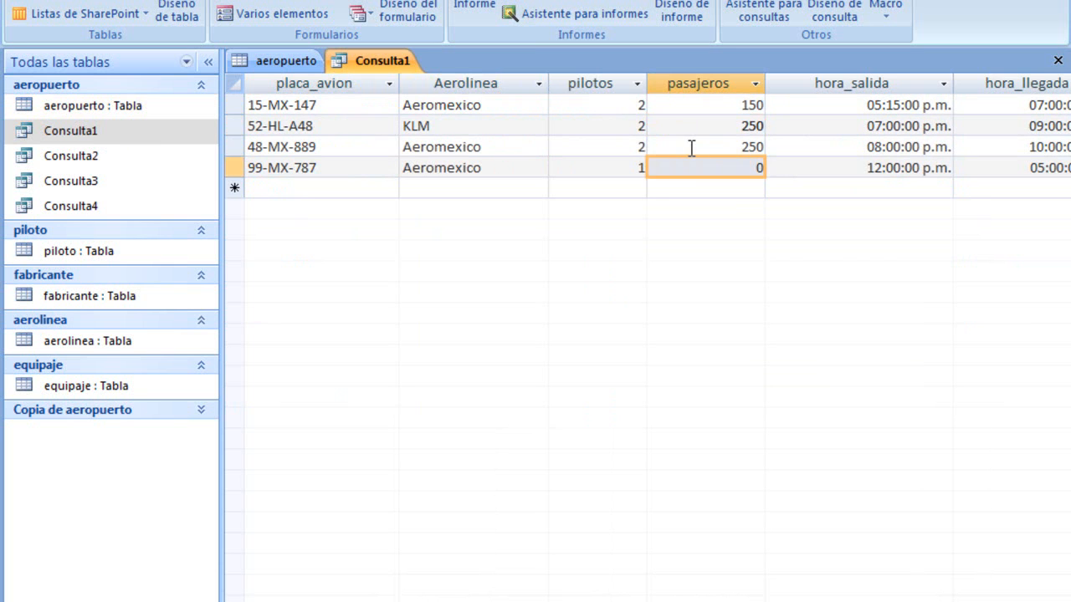
scroll(644, 134, right, 3)
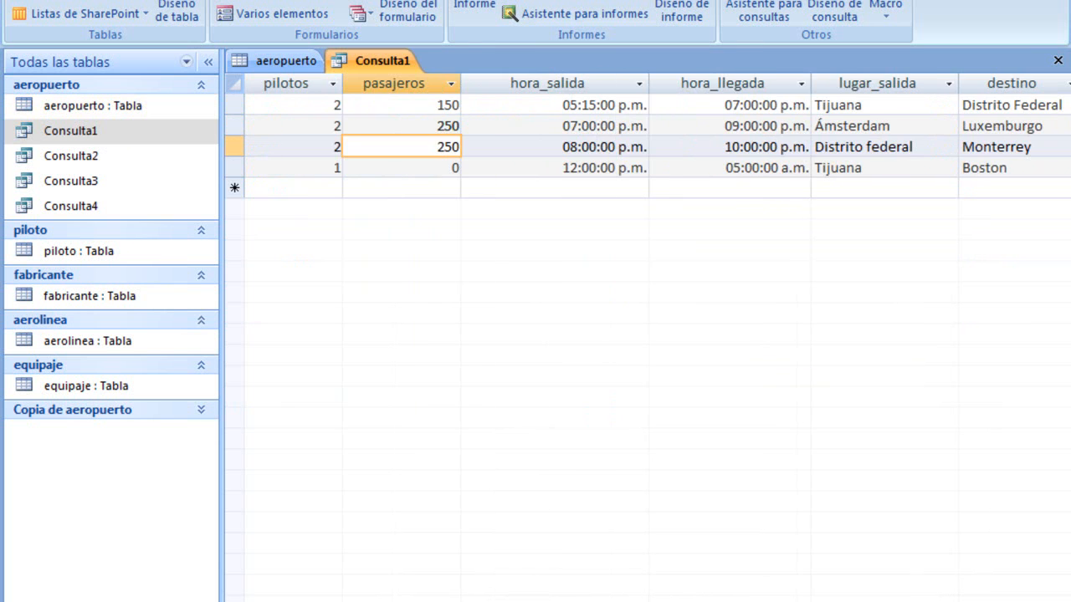
scroll(377, 159, left, 3)
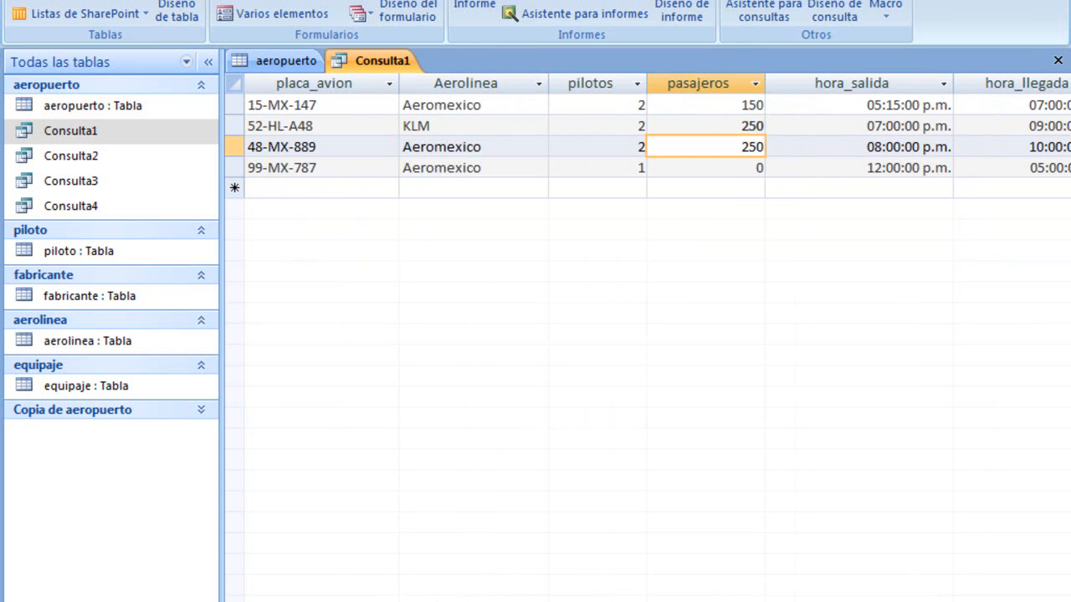
Switch Consulta1 to SQL view and deselect its statement.
click(336, 57)
click(30, 10)
click(75, 176)
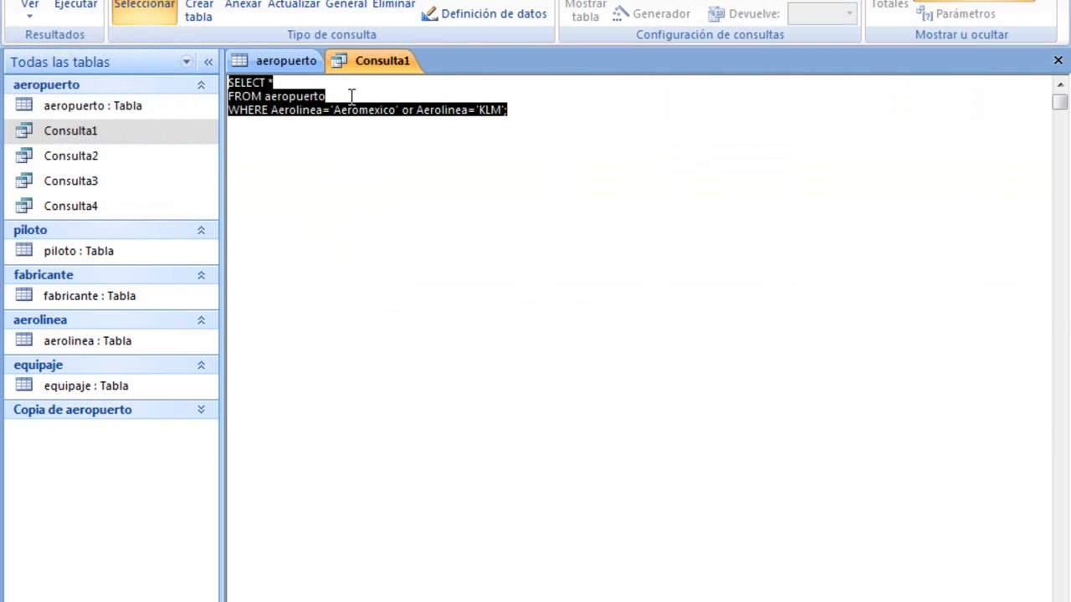
click(351, 97)
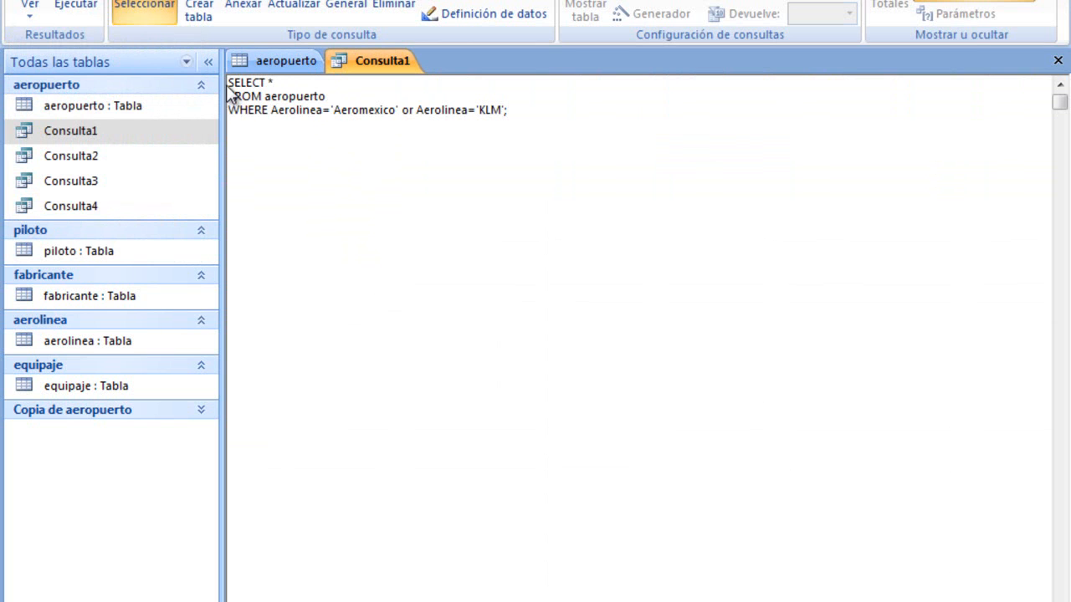
Examine Consulta1's SQL statement, highlighting the Aeromexico and KLM values and the or operator in the WHERE clause.
drag(228, 82, 268, 110)
click(258, 99)
drag(334, 110, 411, 110)
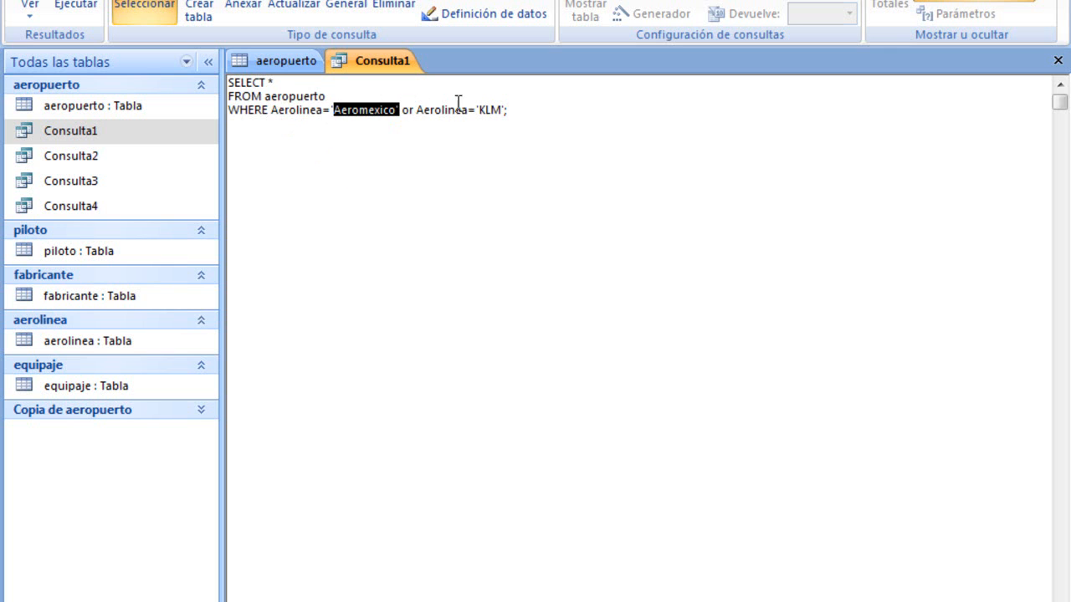
drag(477, 110, 516, 112)
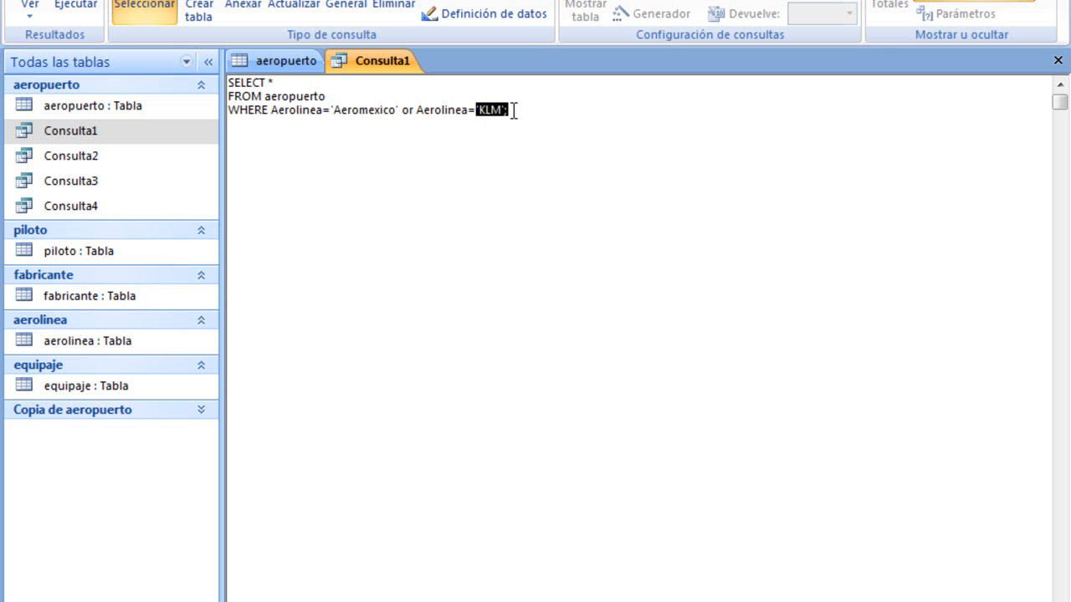
click(414, 110)
drag(404, 107, 414, 105)
click(350, 91)
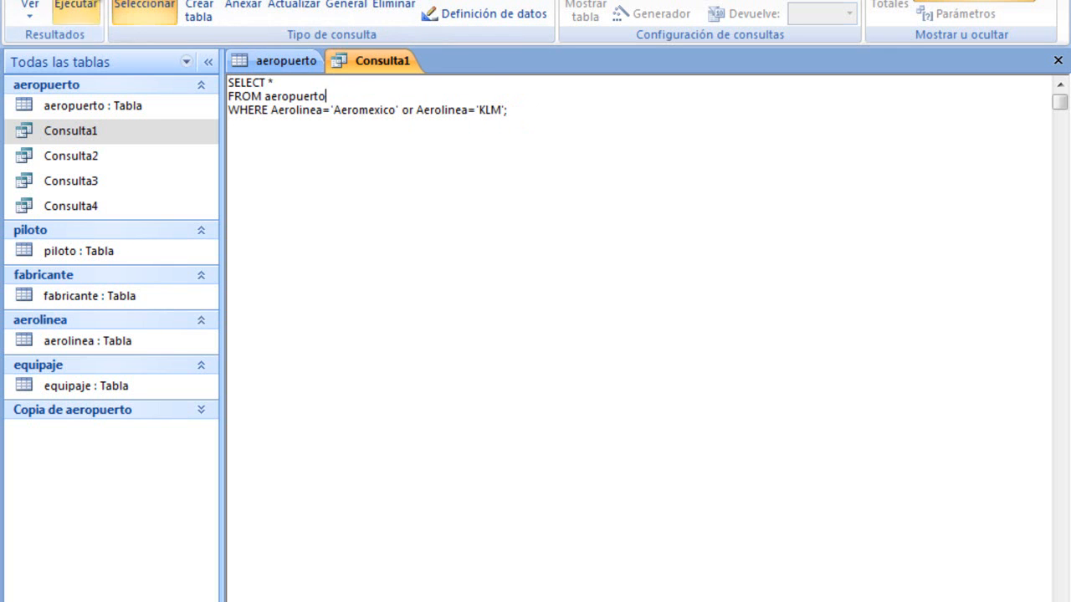
Run Consulta1 and check the airline of its first and last records.
click(76, 6)
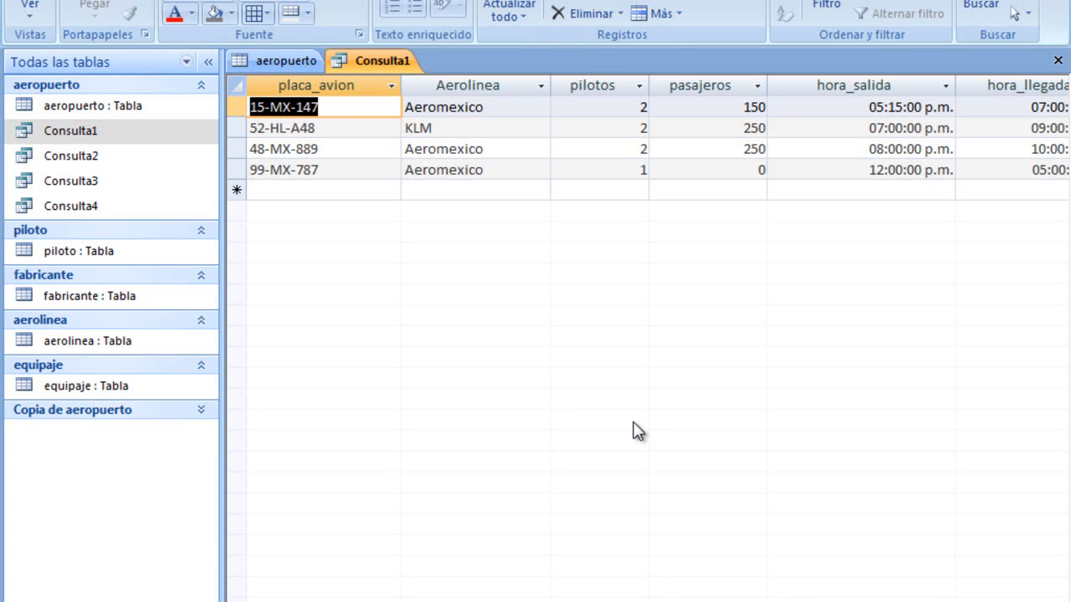
drag(584, 575, 514, 546)
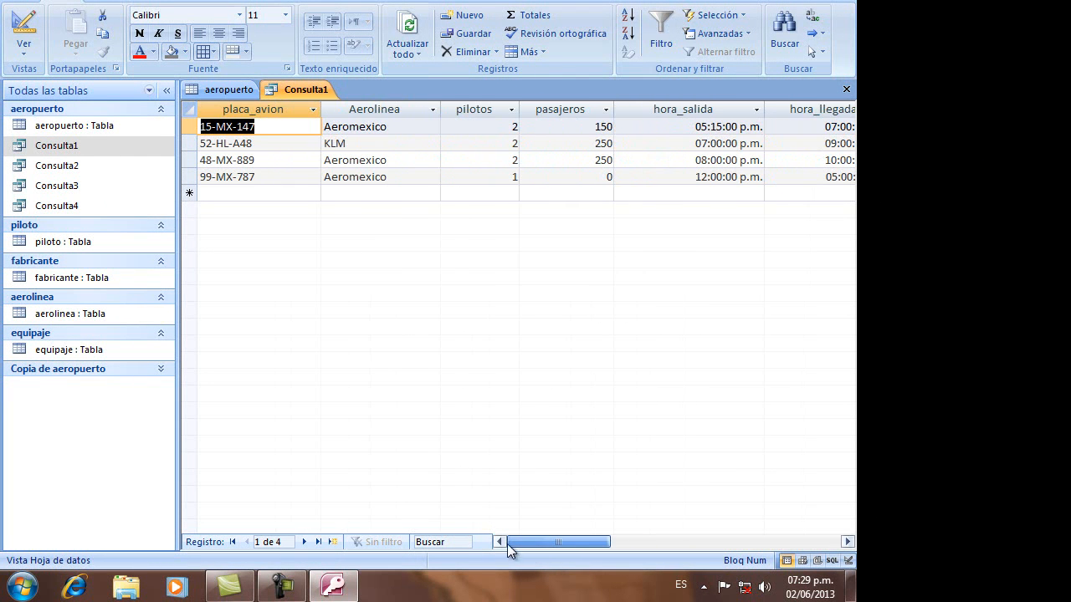
click(409, 125)
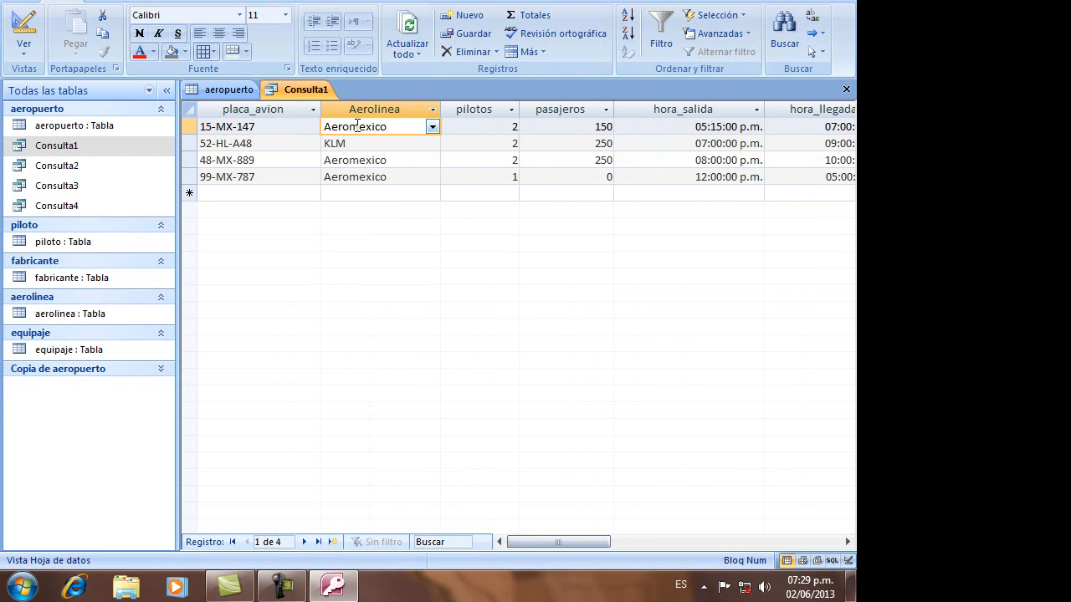
mouse_move(324, 128)
mouse_down()
mouse_move(354, 144)
mouse_move(364, 188)
mouse_move(323, 148)
mouse_move(323, 132)
mouse_up()
click(383, 176)
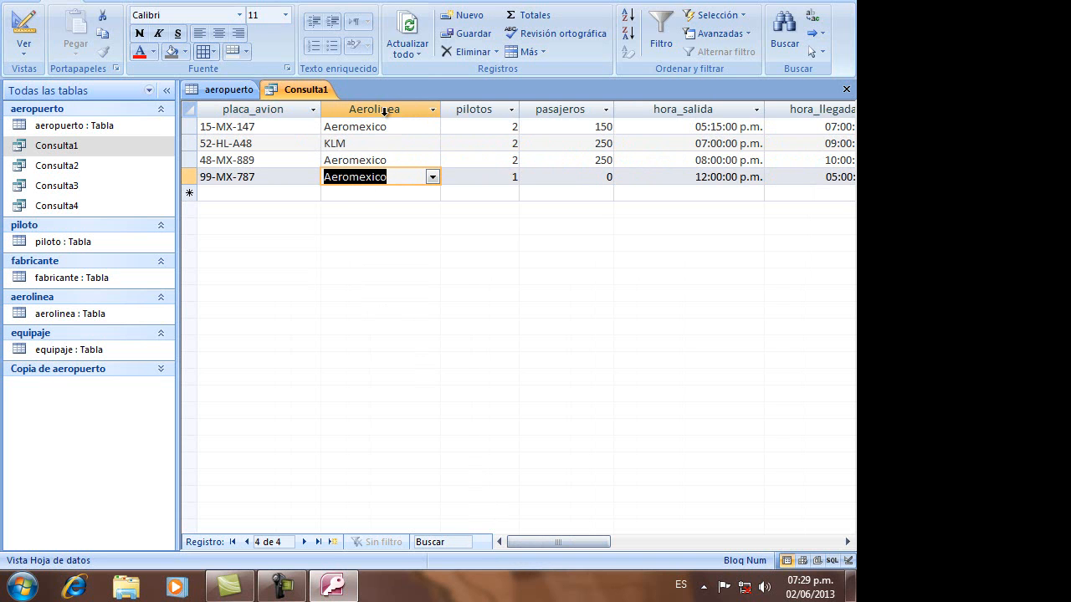
Open the Consulta2 query and switch it to SQL view.
double_click(76, 161)
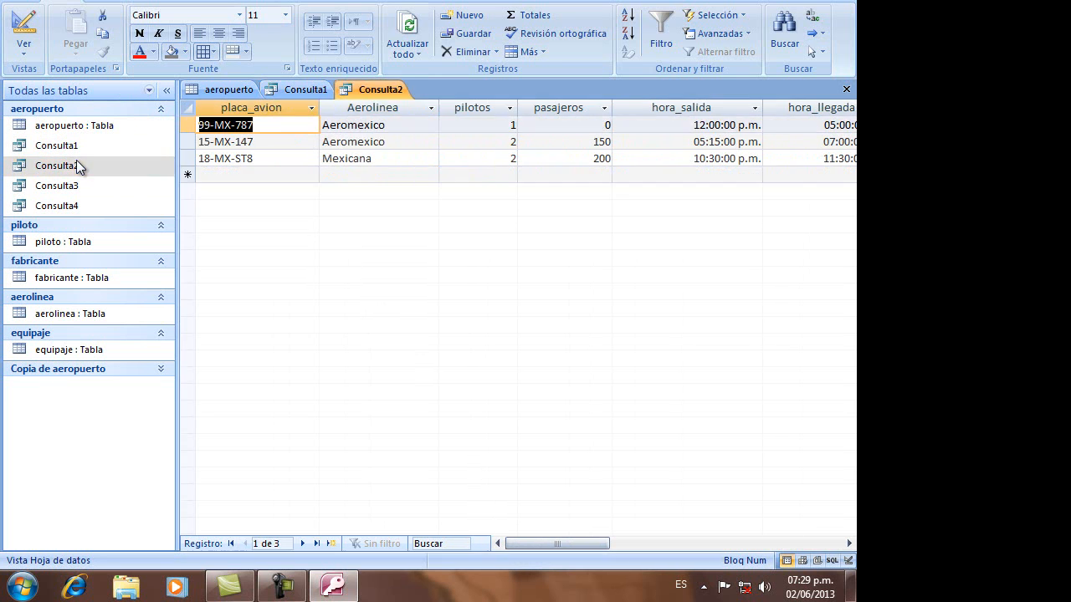
click(28, 51)
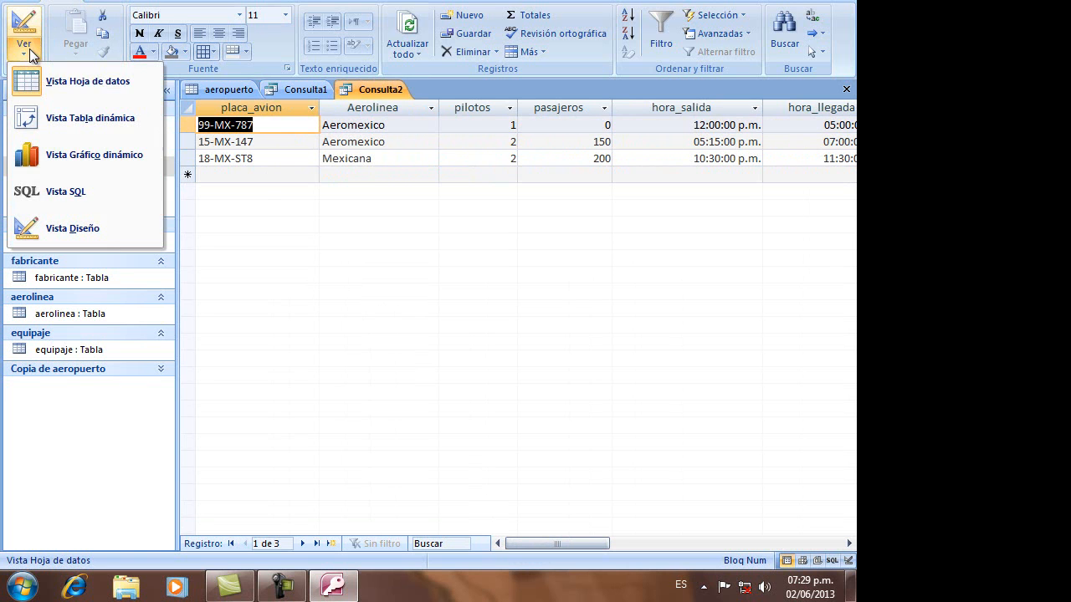
click(59, 188)
click(292, 145)
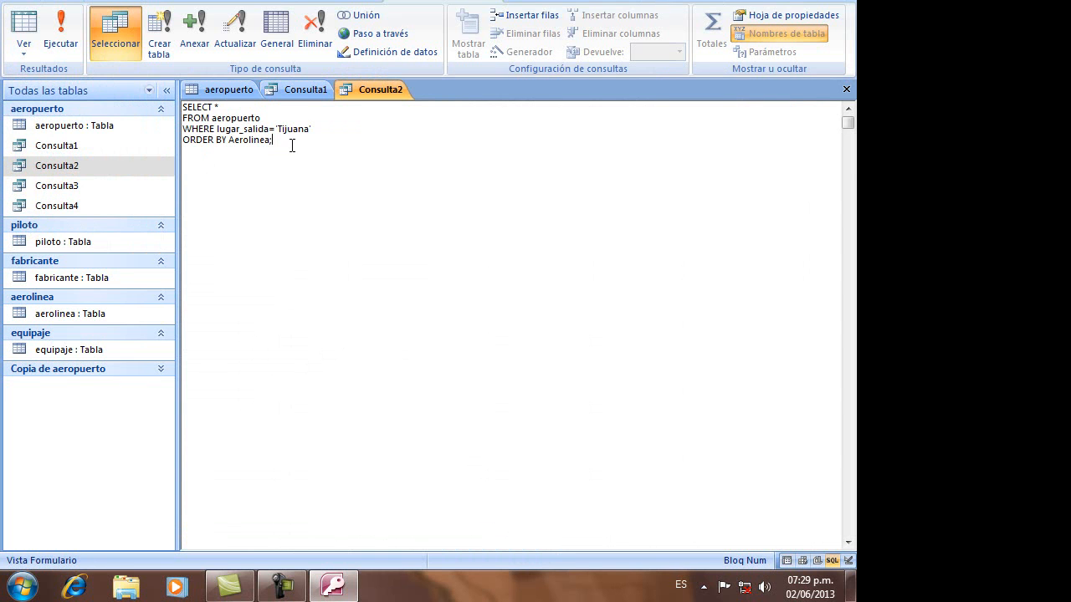
Review Consulta2's WHERE clause on lugar_salida and display the query's results in Datasheet view.
click(275, 129)
click(276, 129)
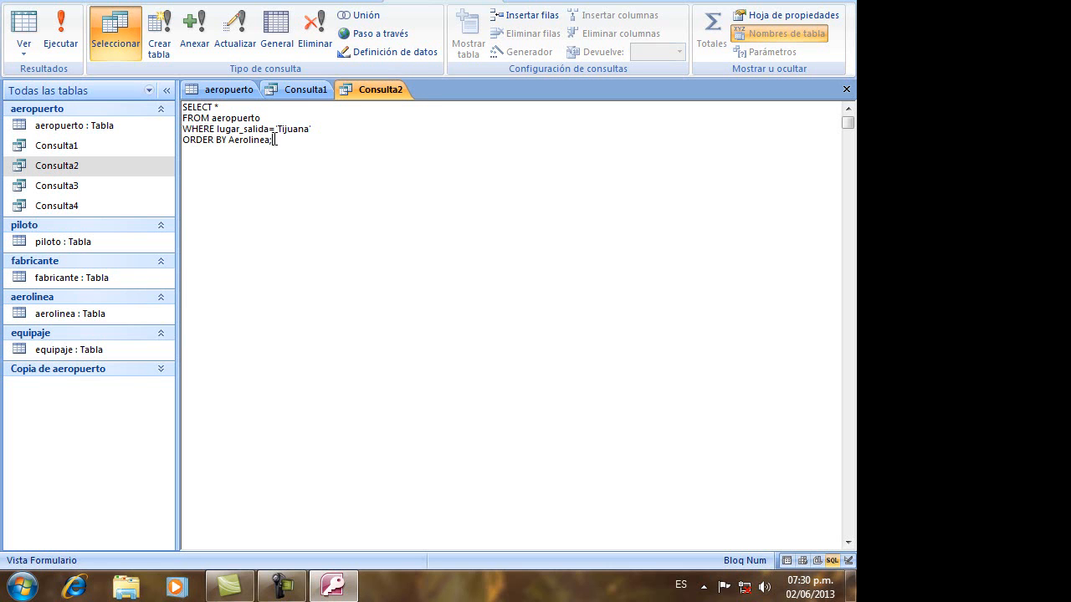
click(23, 53)
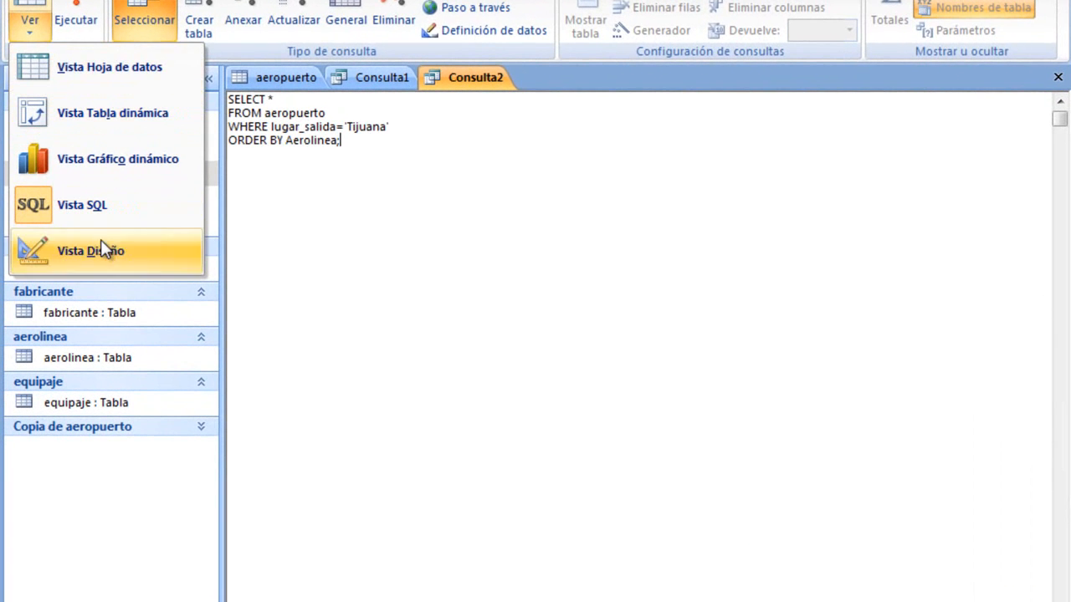
click(30, 17)
Compare the Aerolinea values of Consulta2's records to check their sort order.
click(486, 164)
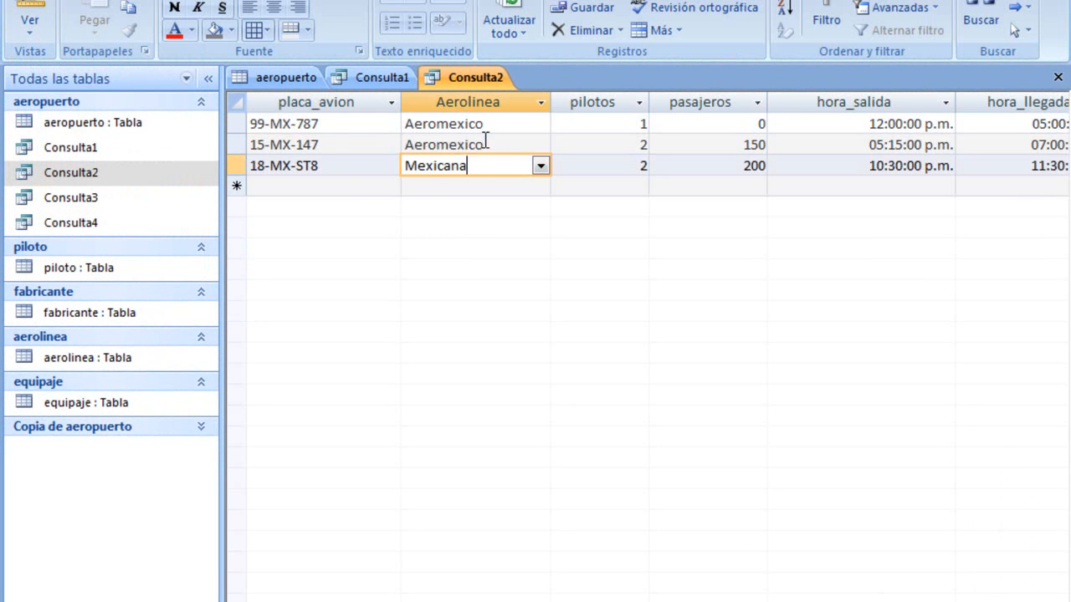
click(485, 144)
click(492, 123)
click(488, 162)
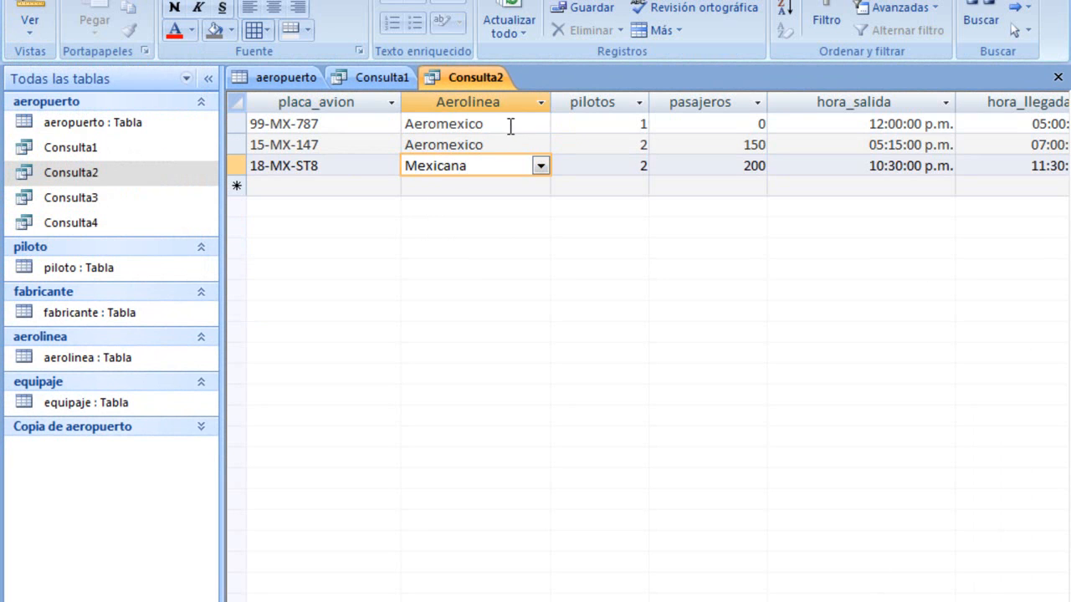
click(510, 127)
click(509, 144)
click(508, 125)
click(510, 144)
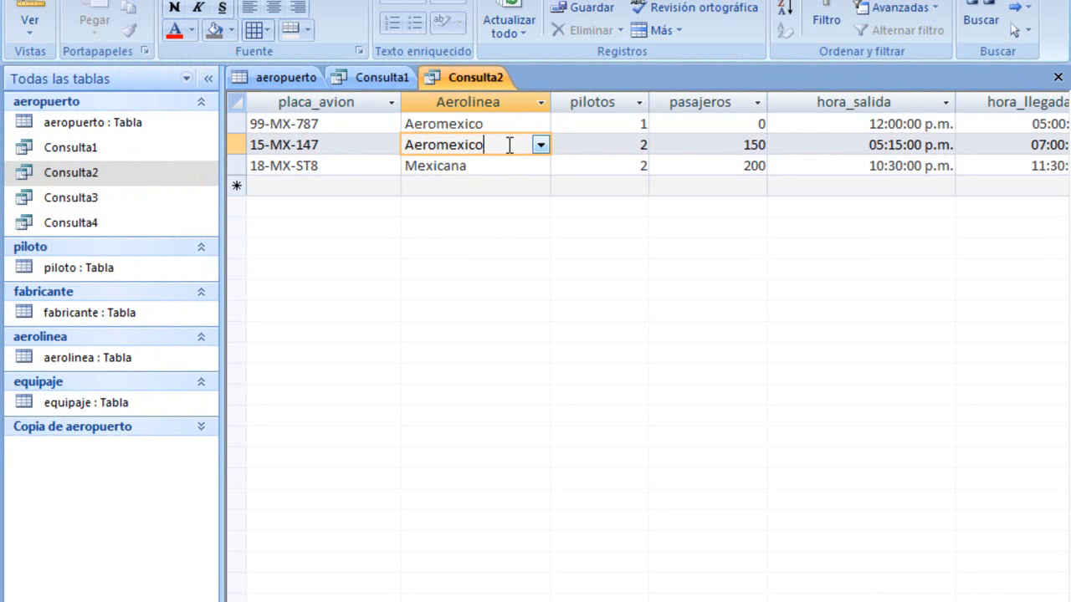
click(502, 166)
click(503, 145)
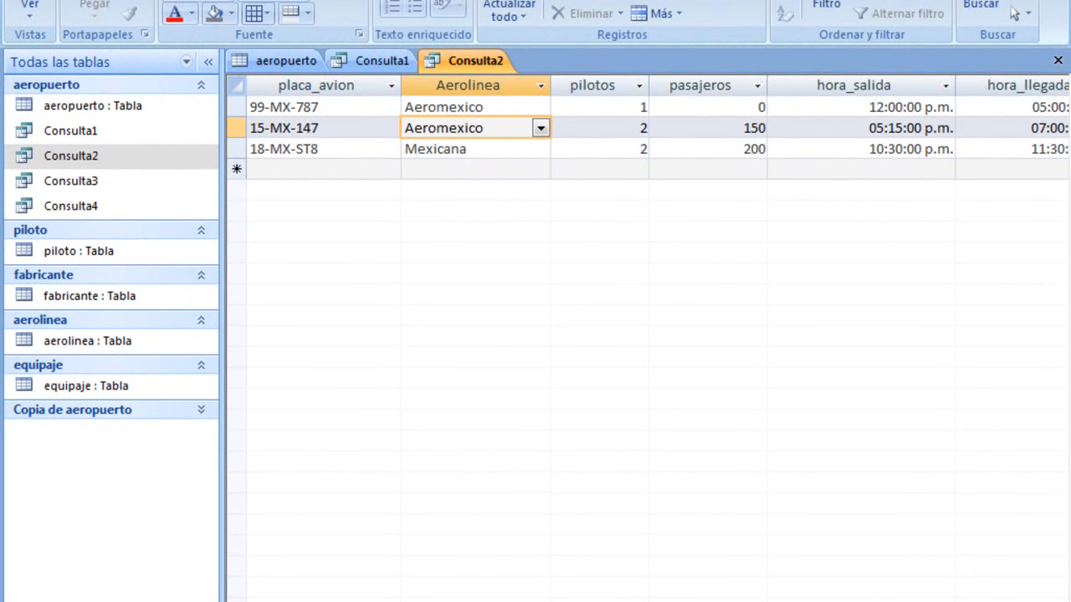
Review the remaining columns of Consulta2's results through modelo, including lugar_salida and destino.
scroll(660, 335, right, 2)
scroll(649, 335, right, 1)
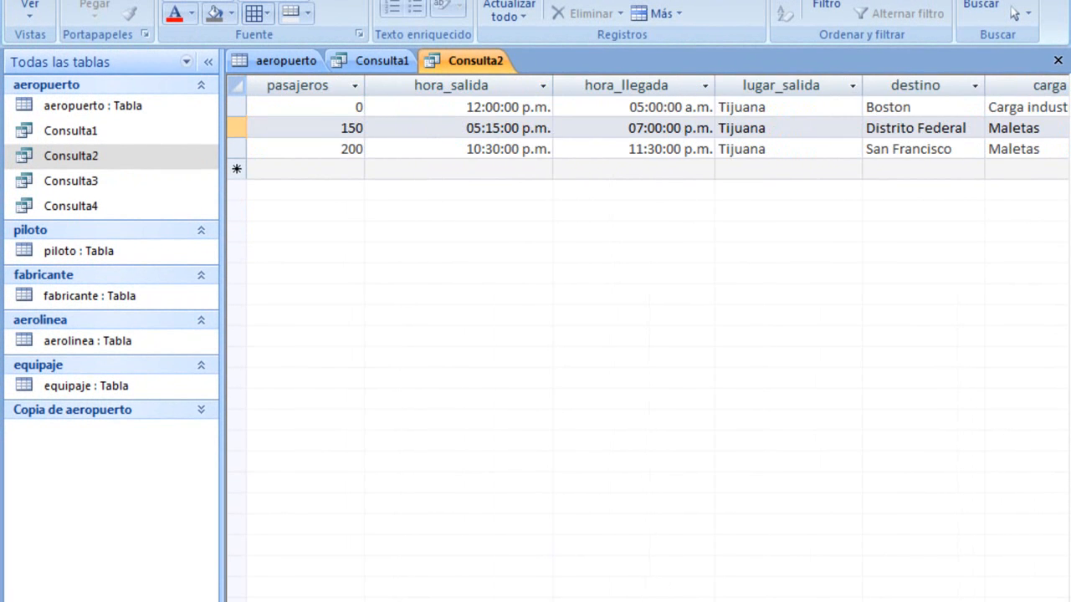
scroll(649, 335, right, 2)
scroll(648, 335, right, 2)
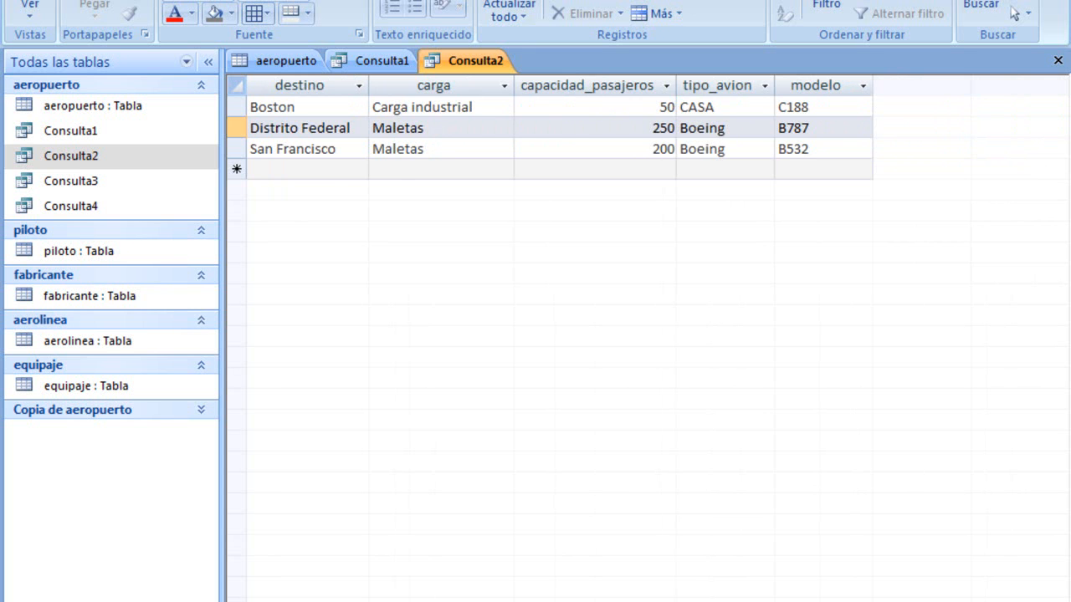
scroll(648, 335, left, 7)
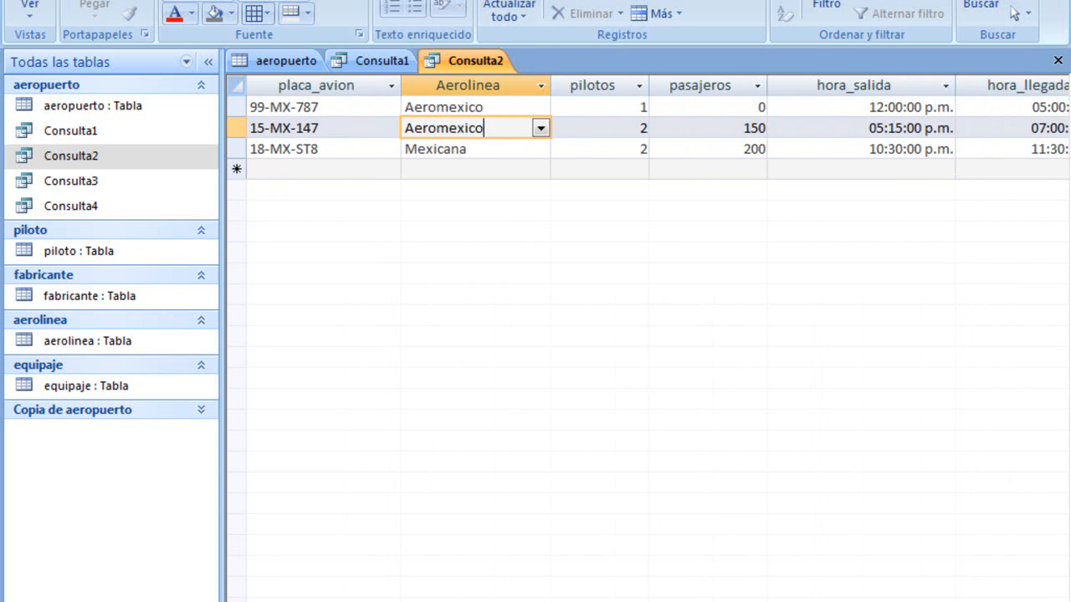
Open the Consulta3 query and switch it to SQL view.
double_click(95, 183)
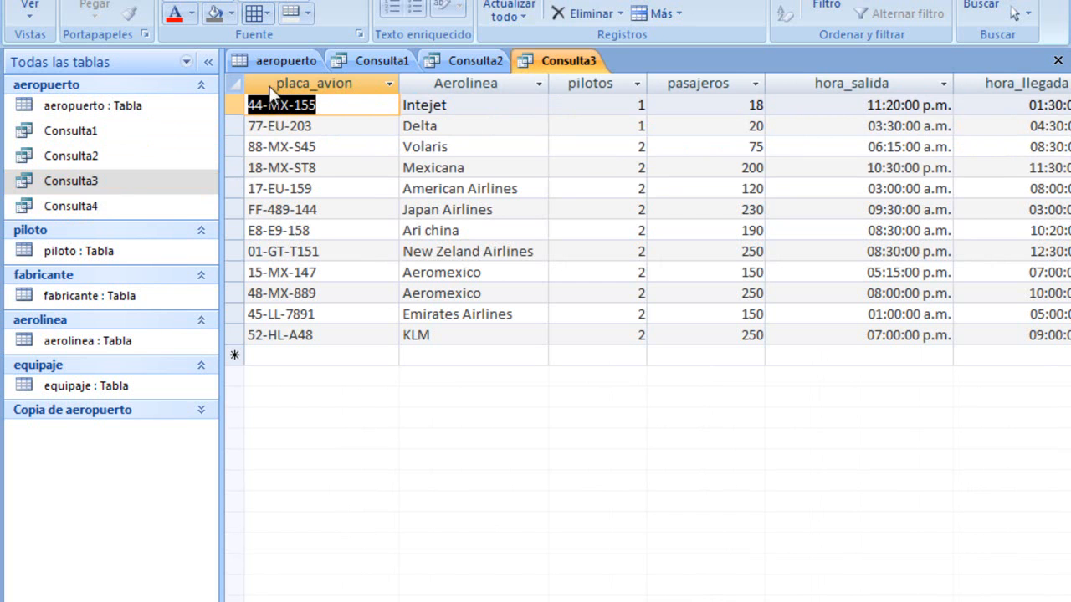
click(30, 10)
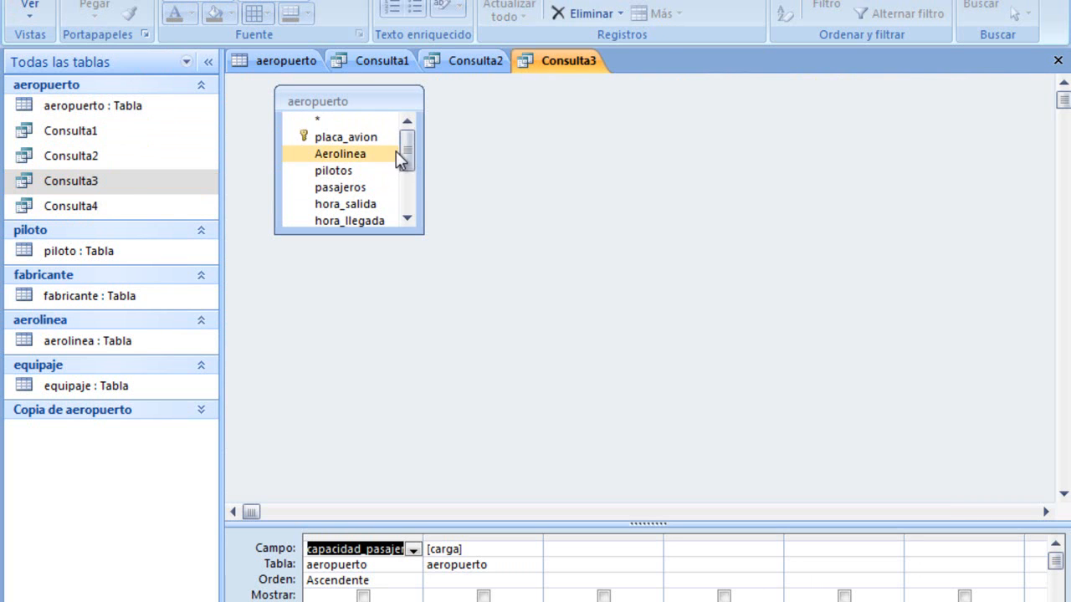
mouse_move(400, 149)
mouse_down()
mouse_move(401, 216)
mouse_move(405, 139)
mouse_move(417, 187)
mouse_move(407, 138)
mouse_up()
click(30, 17)
click(68, 183)
click(500, 121)
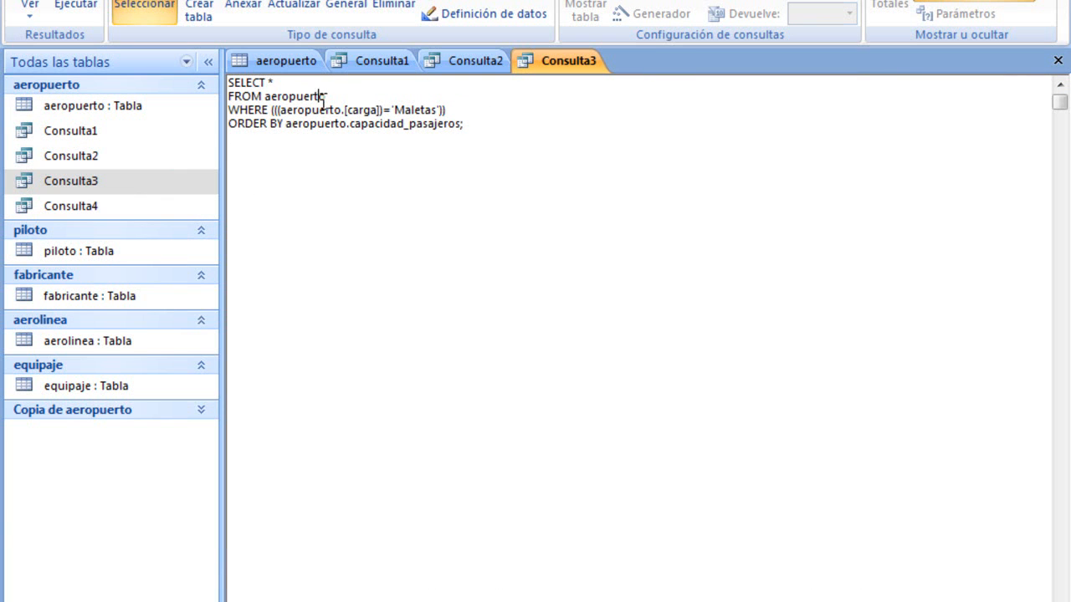
Examine Consulta3's WHERE clause, highlighting its parentheses, the WHERE keyword, the carga field and the Maletas value.
drag(272, 111, 279, 111)
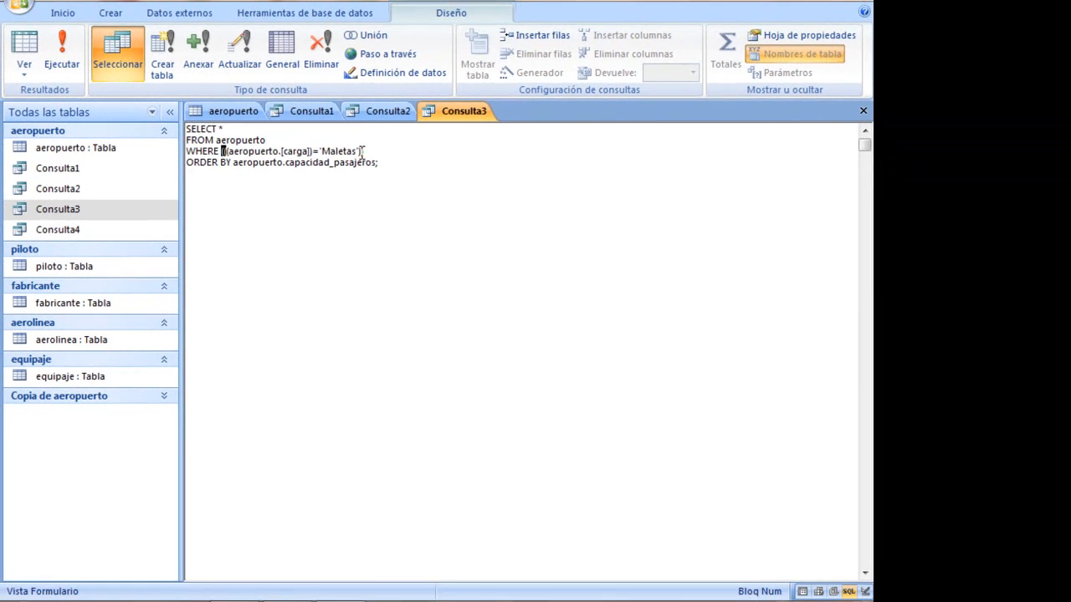
drag(426, 116, 435, 117)
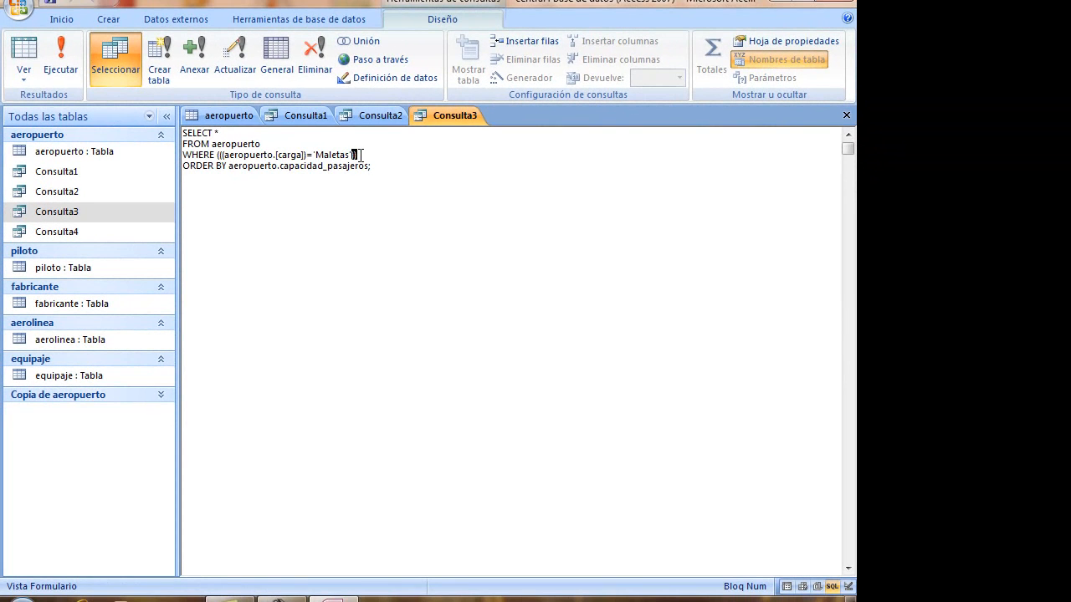
click(368, 164)
drag(183, 153, 213, 155)
click(223, 156)
drag(276, 154, 308, 157)
click(275, 155)
drag(275, 155, 308, 153)
drag(317, 156, 352, 155)
Examine Consulta3's ORDER BY clause, highlighting the keyword and the capacidad_pasajeros field.
click(331, 165)
drag(185, 166, 227, 165)
click(227, 165)
click(306, 148)
drag(277, 161, 371, 166)
drag(305, 154, 382, 159)
click(385, 147)
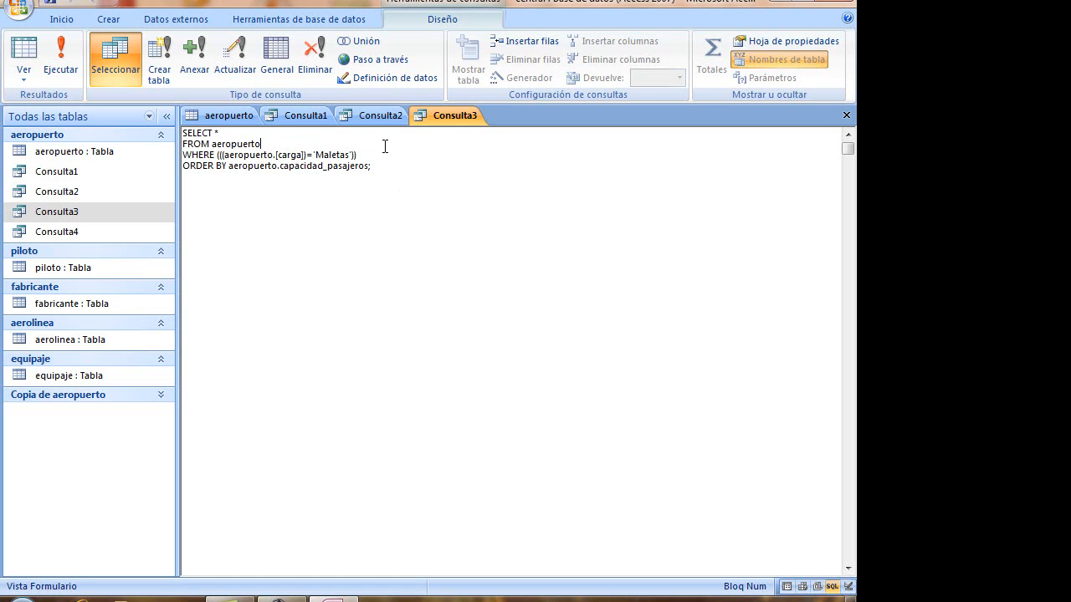
Display Consulta3's results in Datasheet view and look through the placa_avion and Aerolinea values.
click(23, 69)
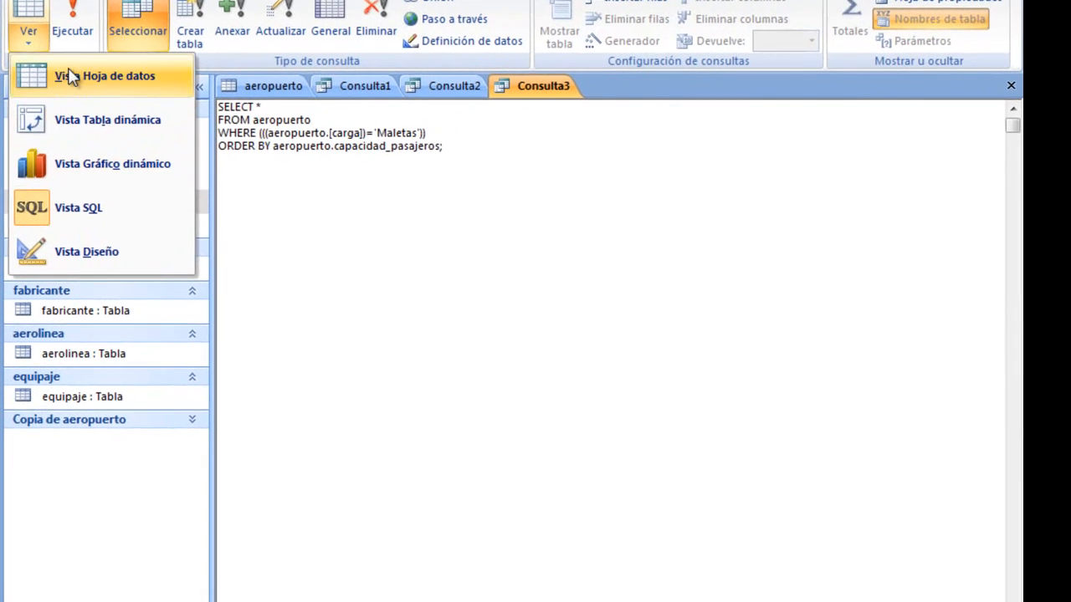
click(71, 76)
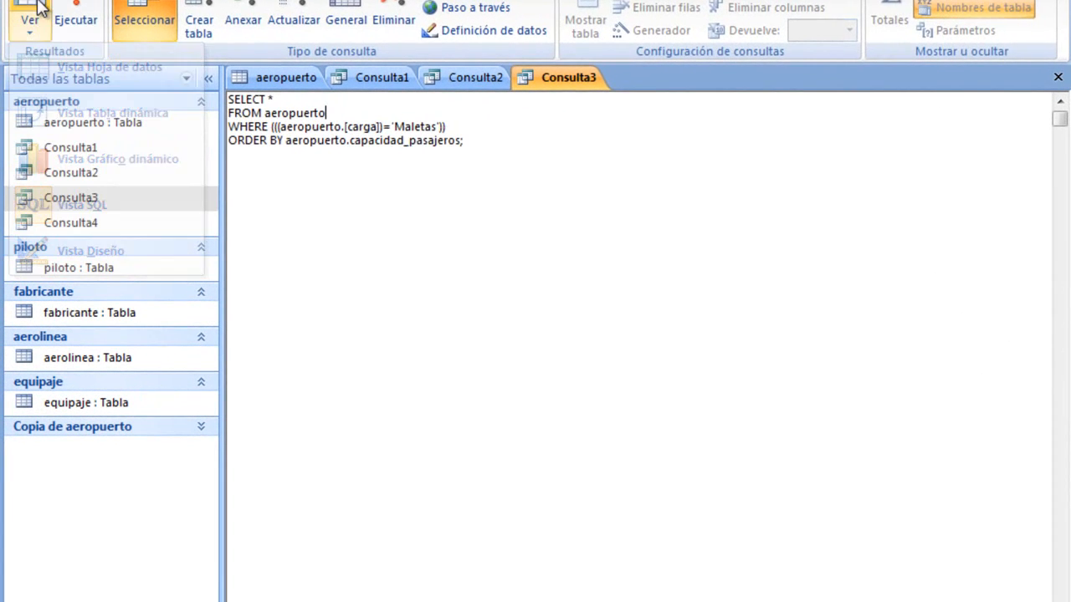
click(349, 164)
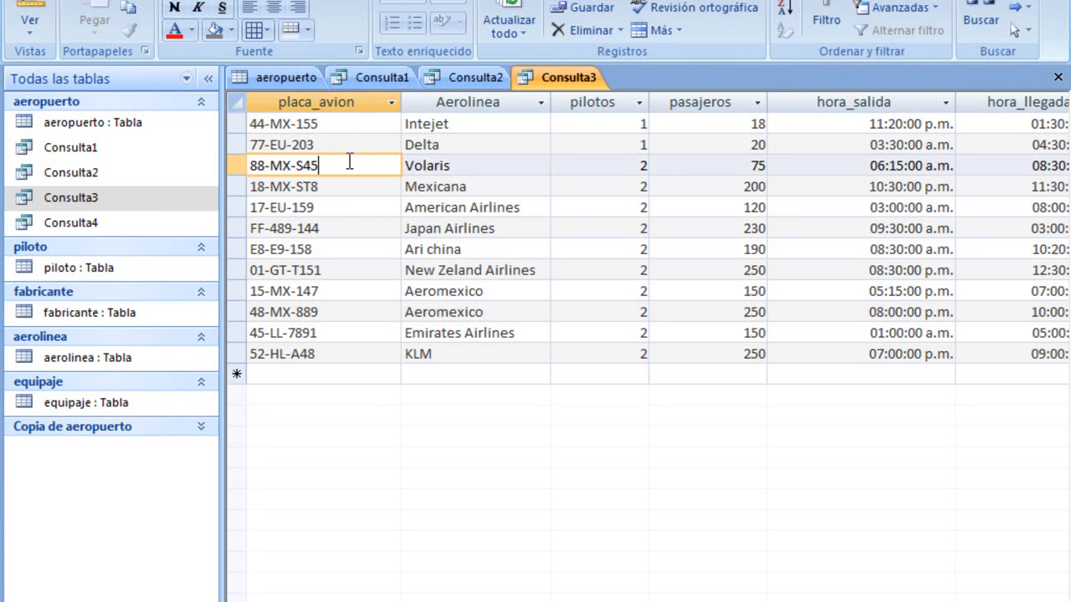
click(354, 209)
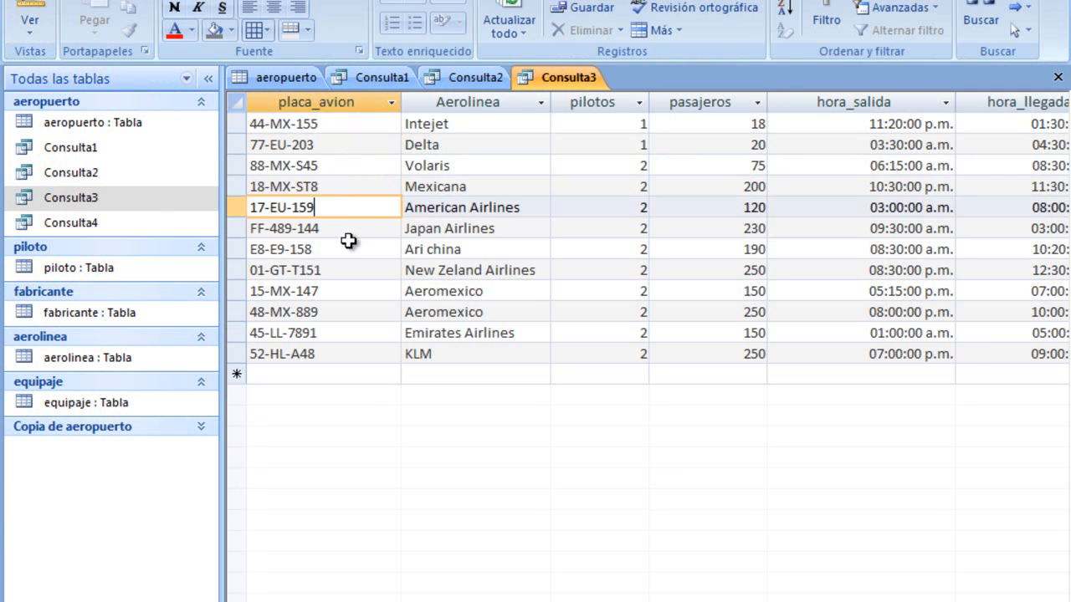
click(358, 270)
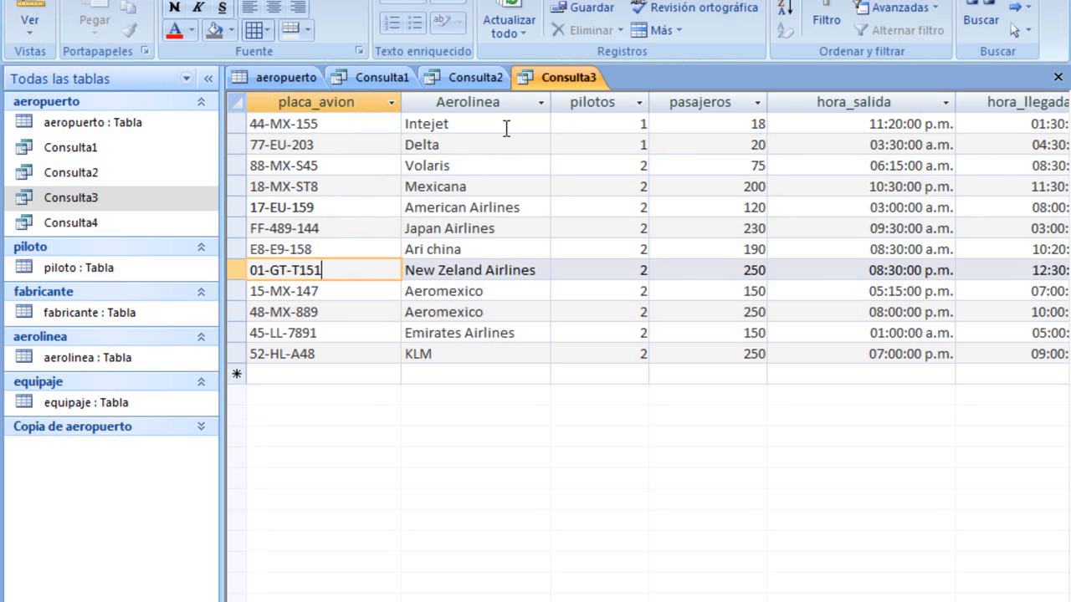
click(519, 188)
Check the carga value of Consulta3's records one by one and return to the first columns.
drag(722, 600, 857, 601)
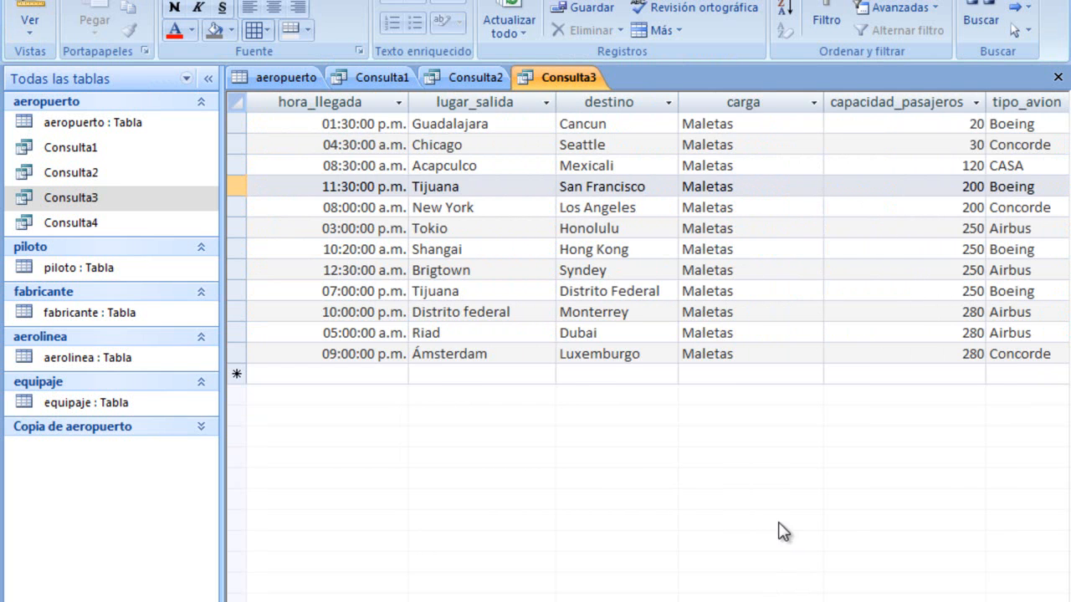
click(765, 354)
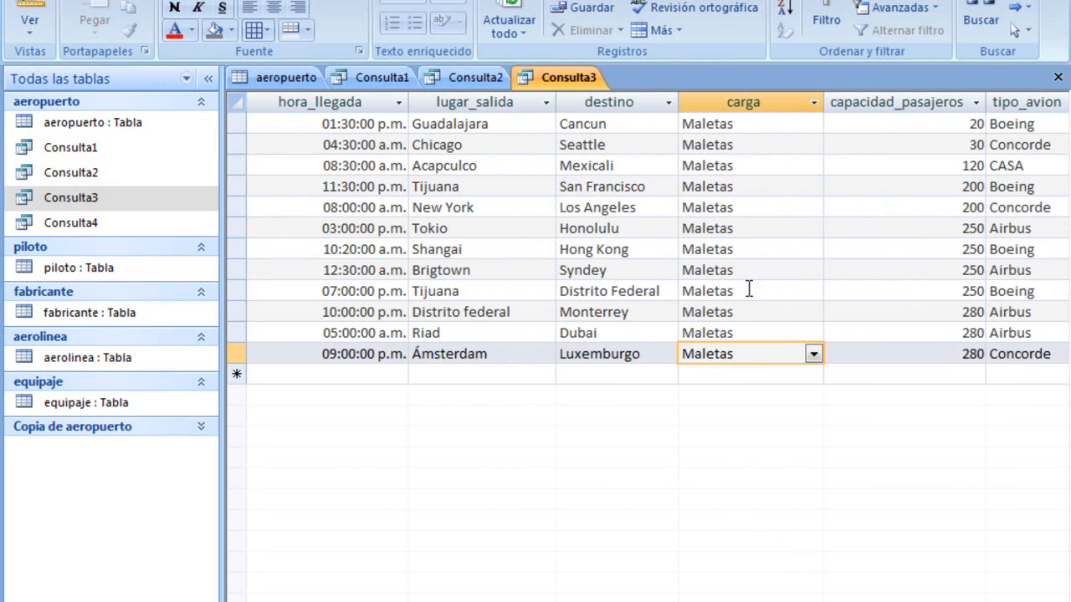
click(693, 125)
click(697, 145)
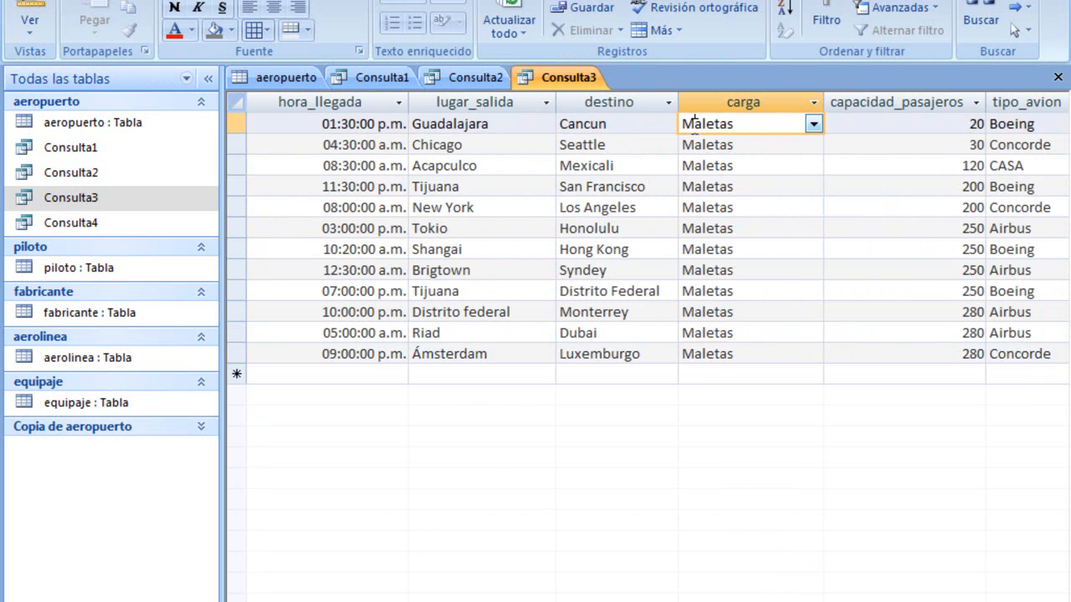
click(702, 186)
click(707, 209)
click(707, 228)
click(707, 249)
click(711, 271)
click(712, 291)
click(717, 312)
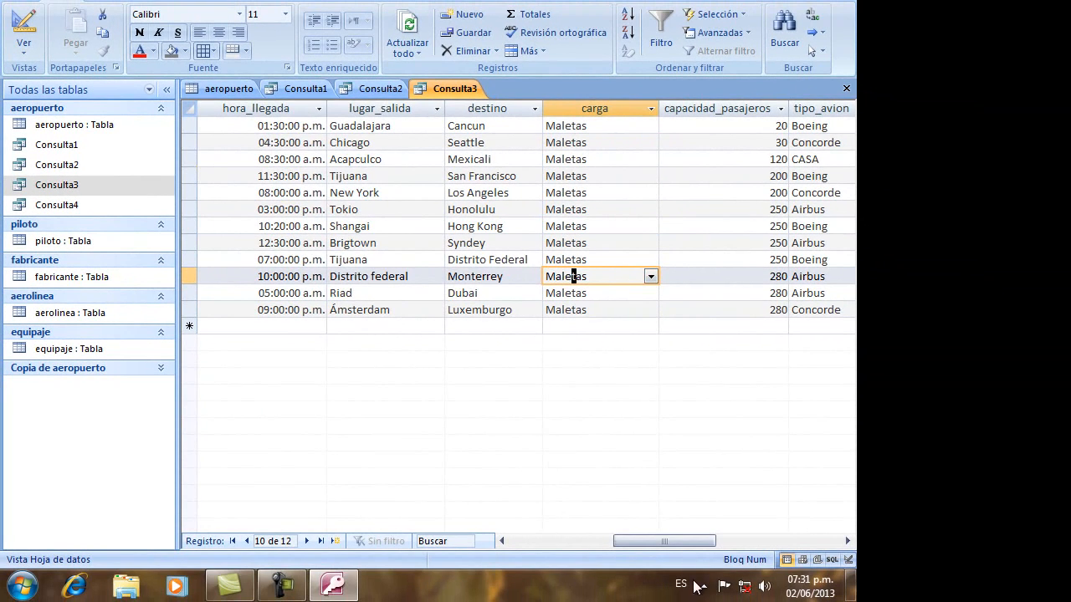
drag(670, 541, 583, 550)
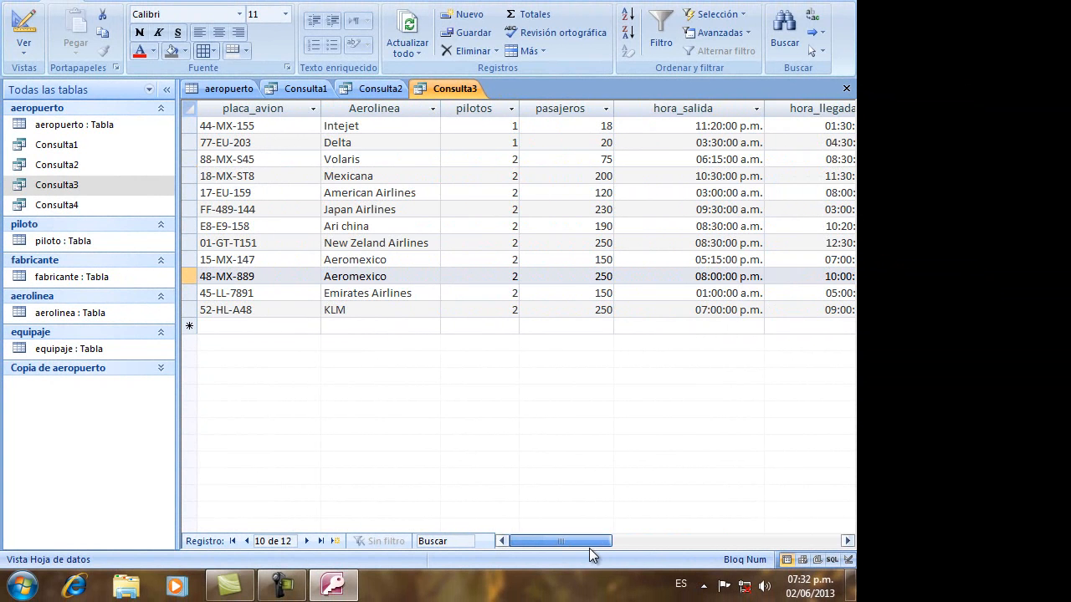
Open the Consulta4 query with 150 as the value of the A380 parameter.
double_click(111, 207)
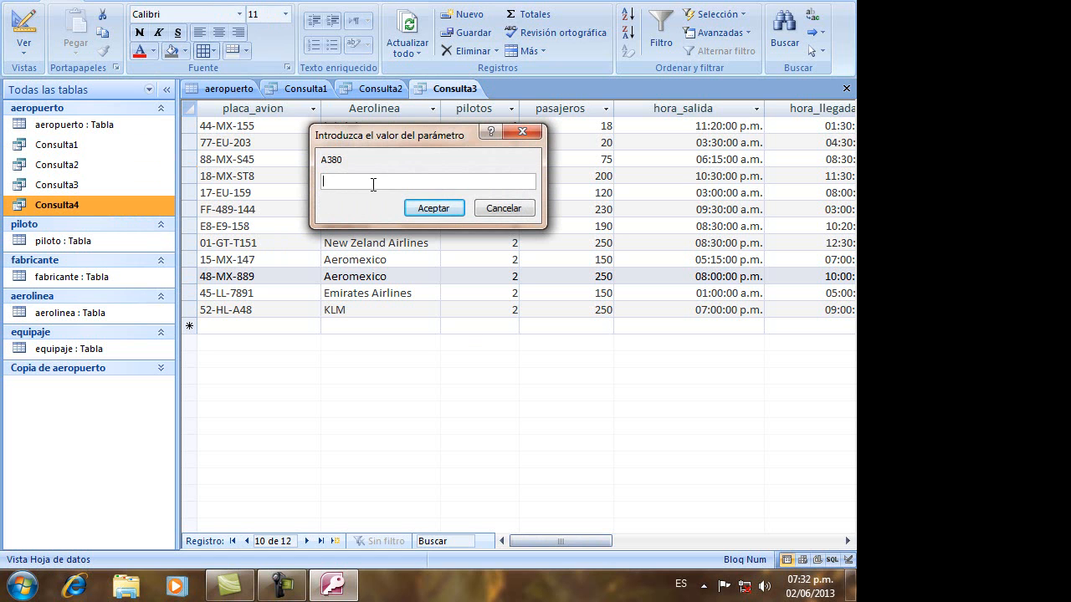
text(150)
key(Return)
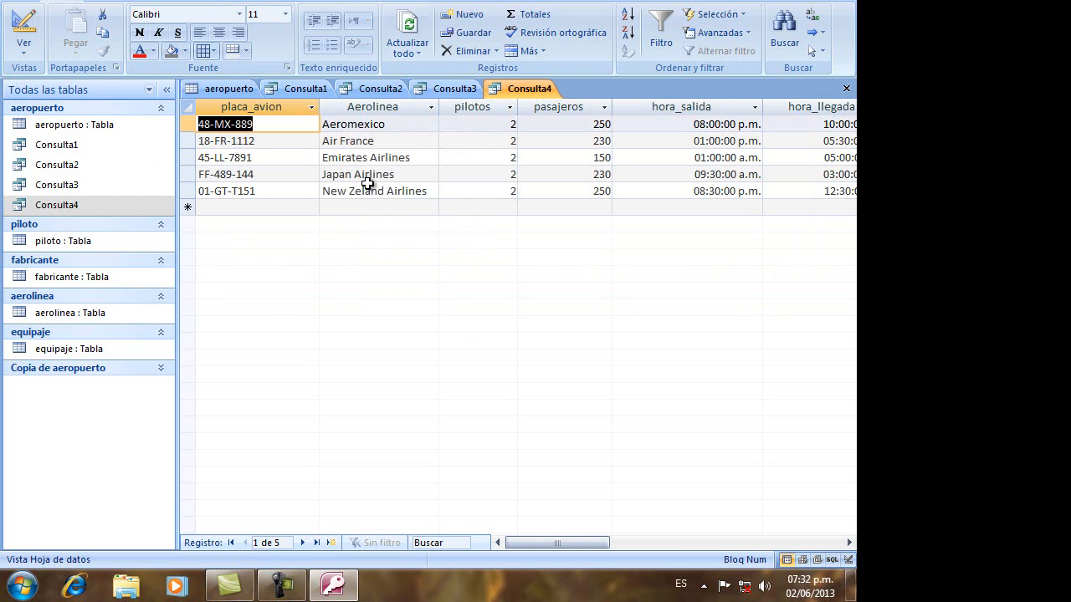
Check the pasajeros value of each record in Consulta4's results.
click(594, 124)
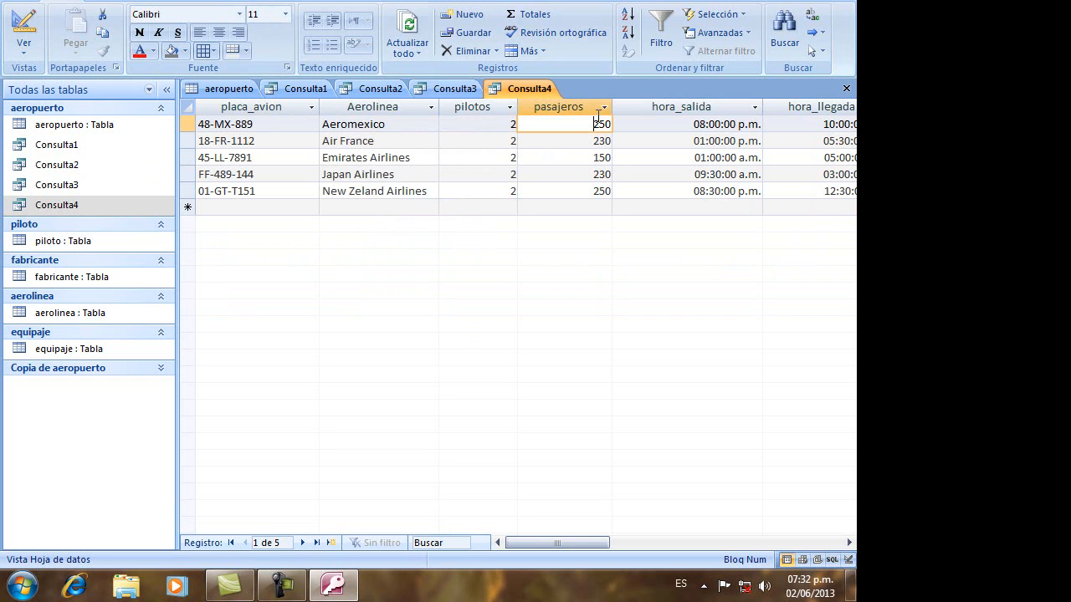
double_click(599, 123)
drag(534, 543, 505, 550)
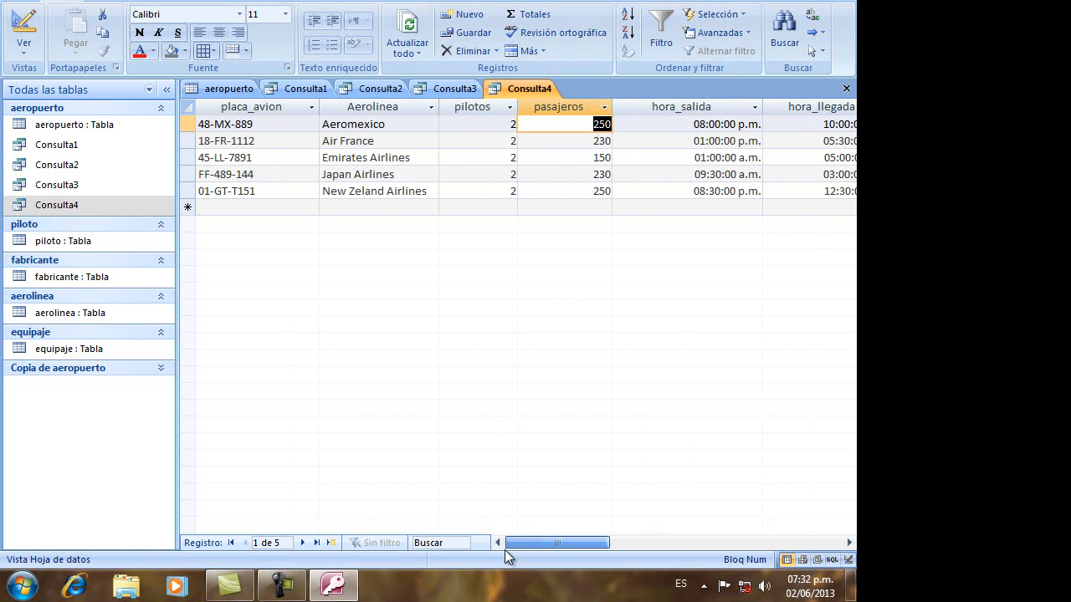
click(578, 141)
click(558, 159)
click(559, 176)
click(559, 191)
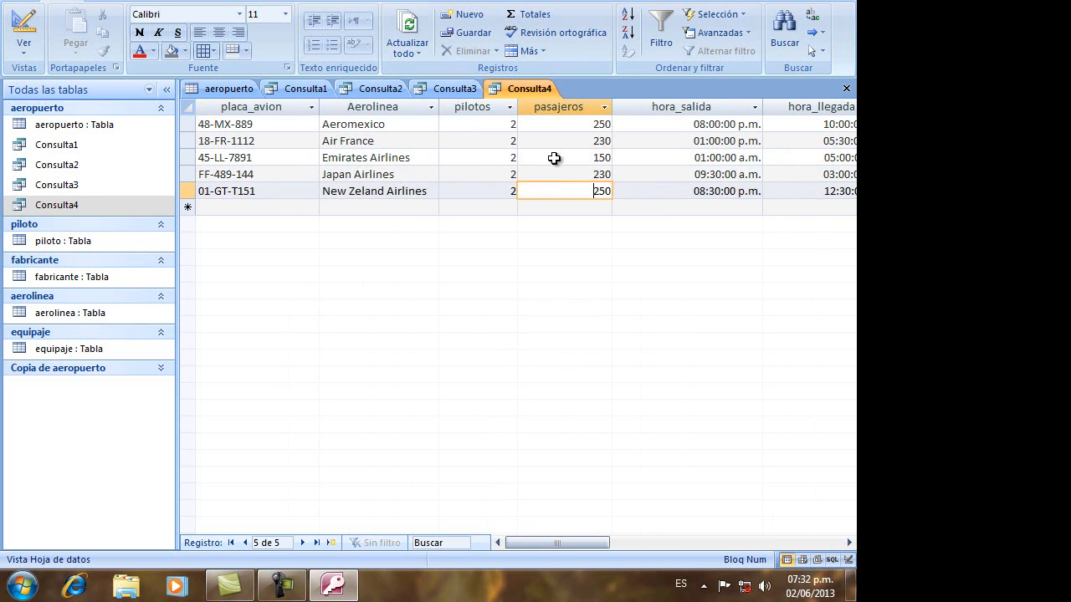
click(558, 127)
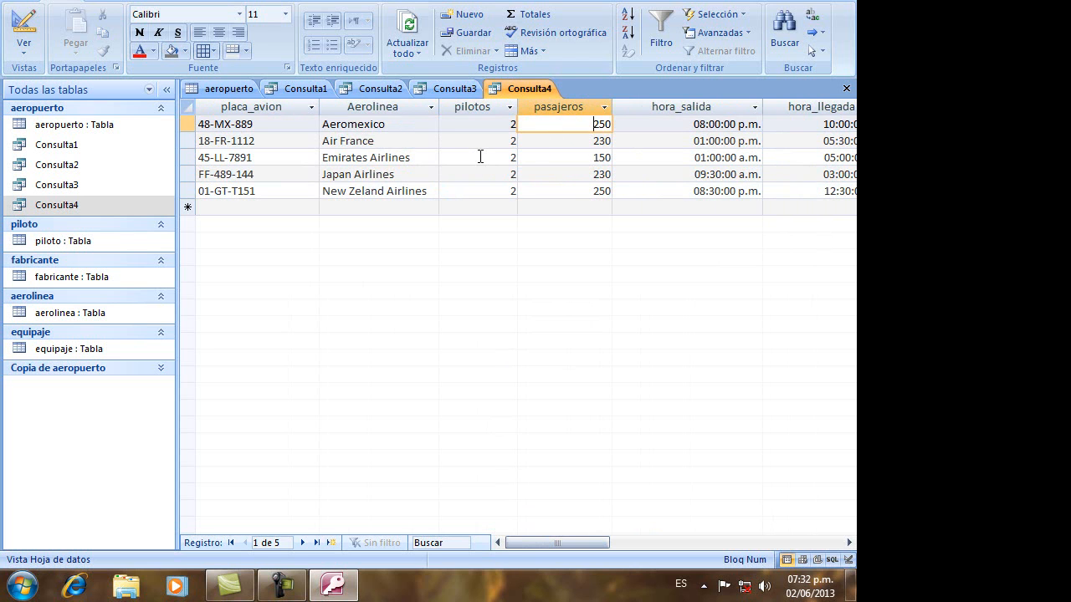
Check the airlines of Consulta4's records and bring the columns from hora_salida to carga into view.
click(390, 127)
key(Down)
key(Down)
key(Down)
key(Down)
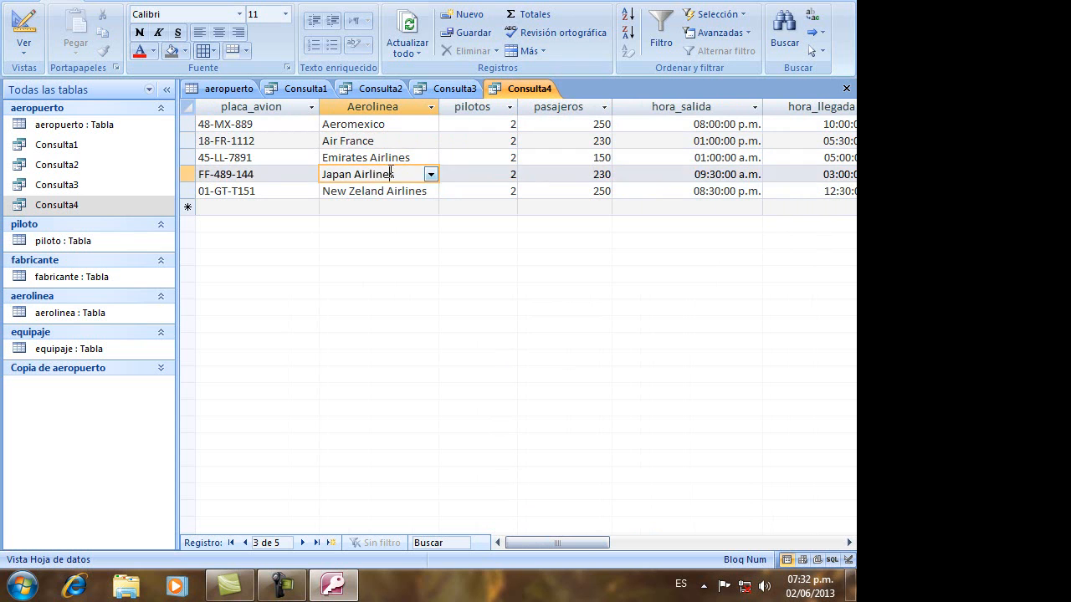
click(390, 142)
click(297, 124)
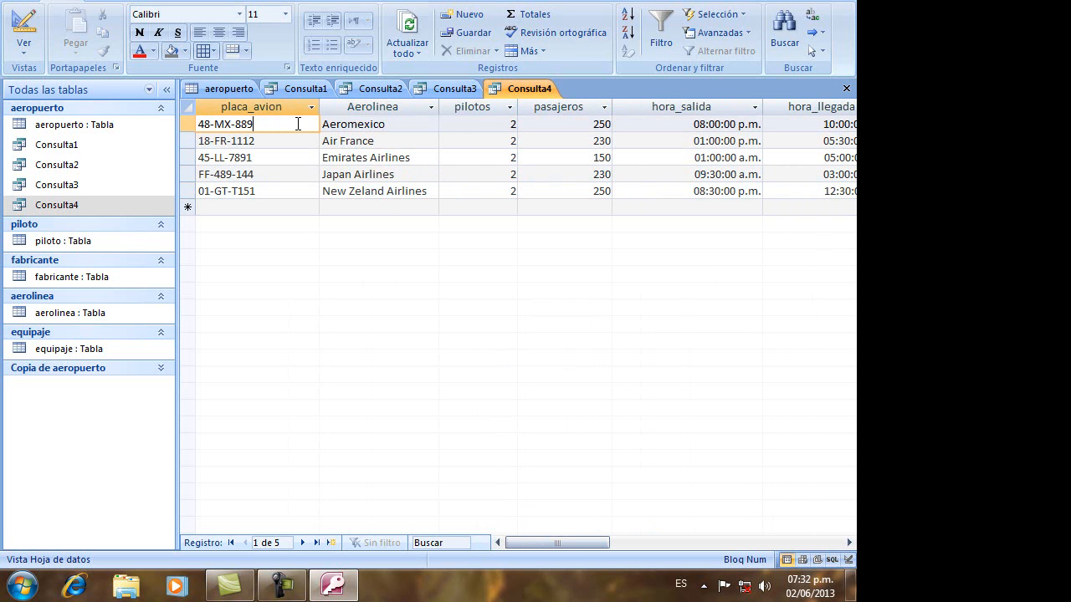
click(497, 129)
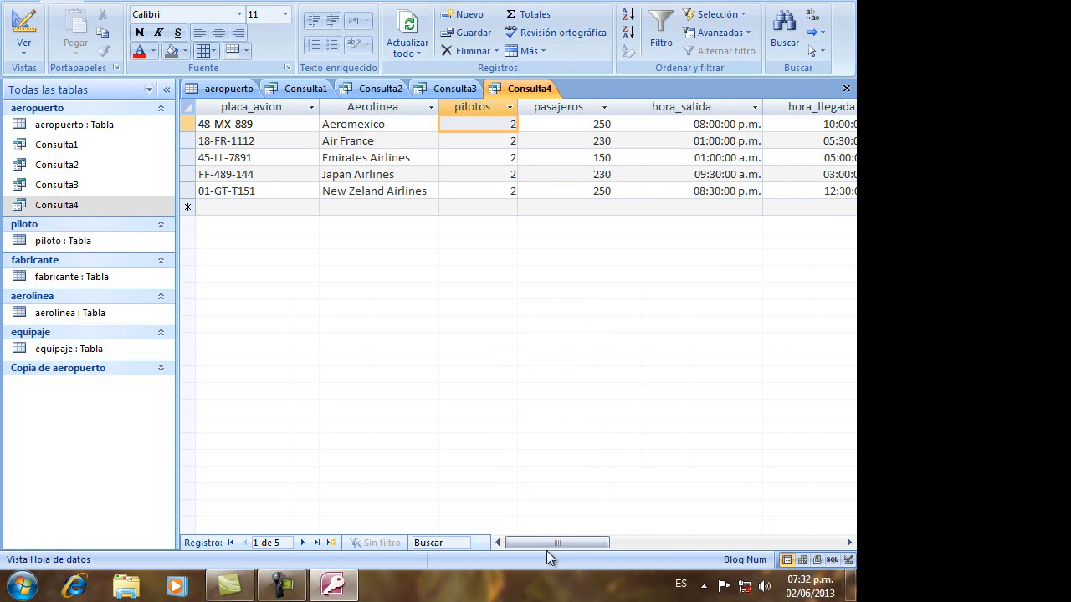
drag(547, 551, 626, 549)
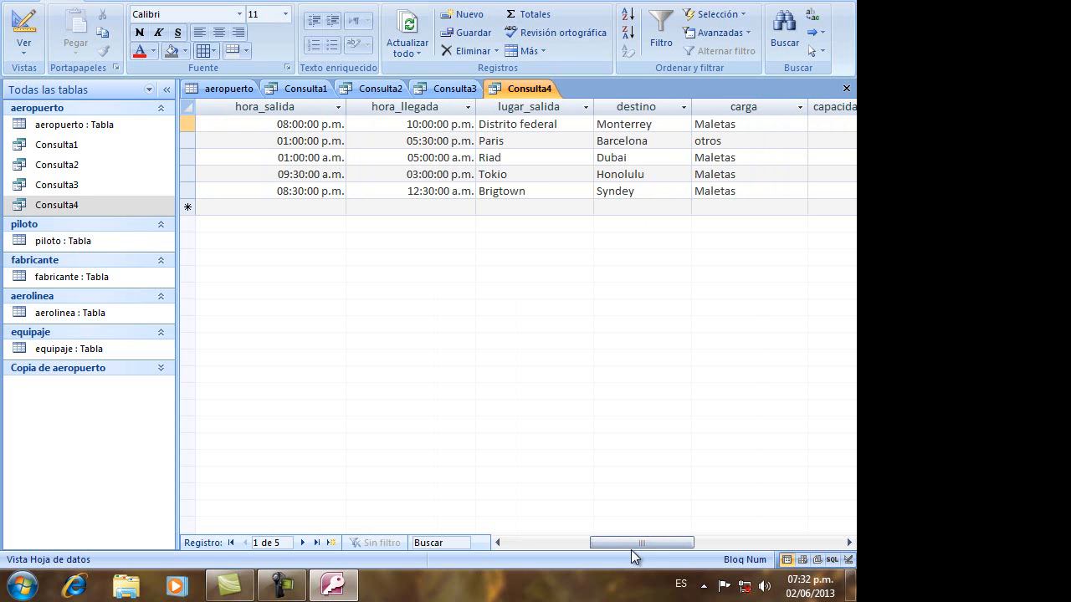
Examine Consulta4's remaining columns through modelo and return to the first columns.
mouse_move(676, 548)
mouse_down()
mouse_move(583, 533)
mouse_move(534, 543)
mouse_move(660, 563)
mouse_up()
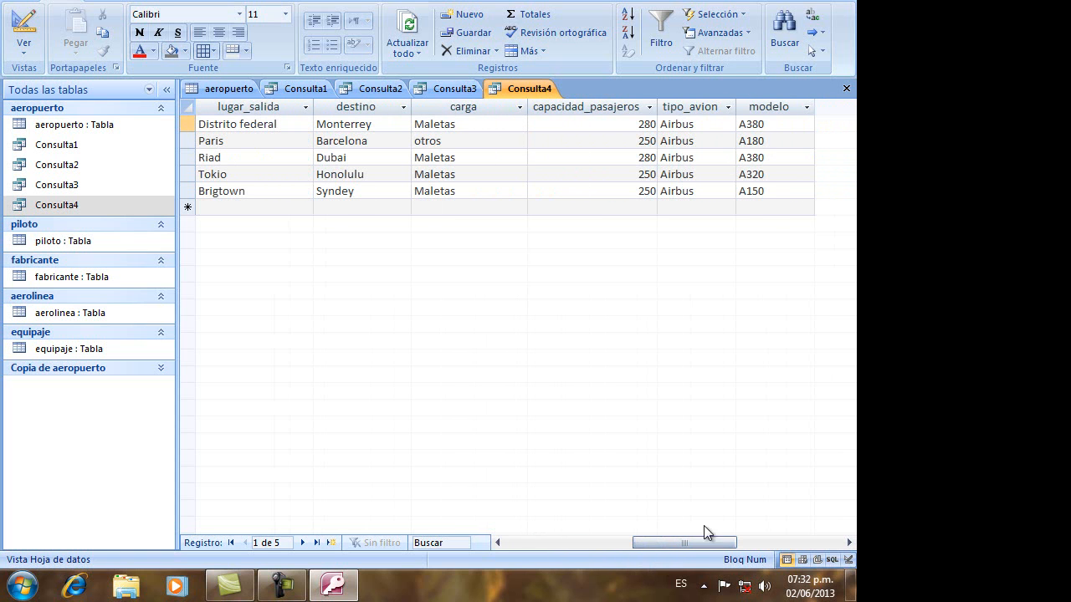
drag(669, 544, 537, 546)
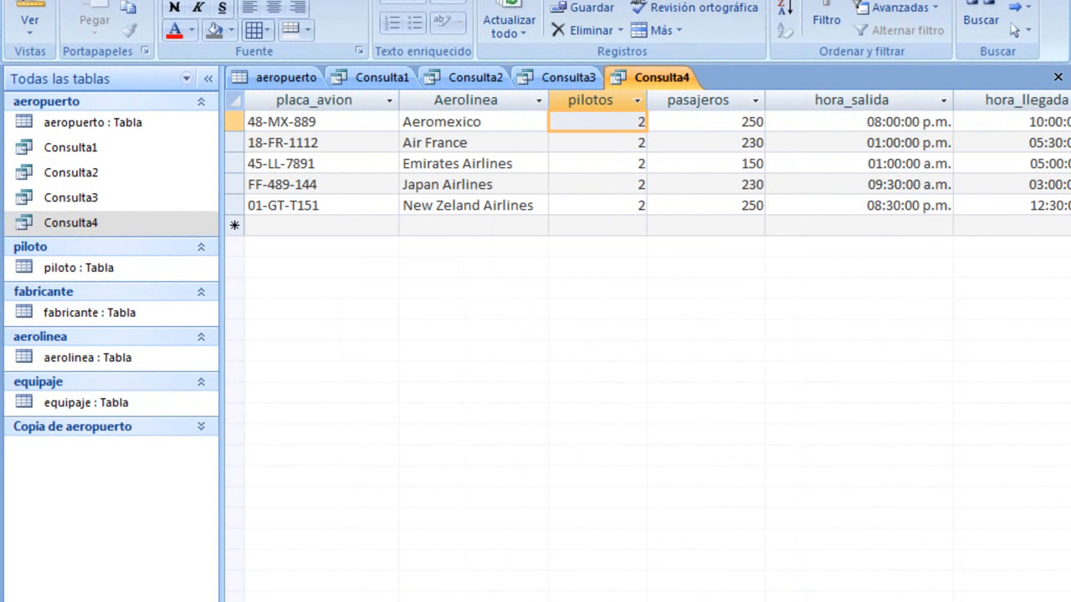
Switch to the aeropuerto table and examine its columns through modelo, returning to placa_avion.
click(376, 77)
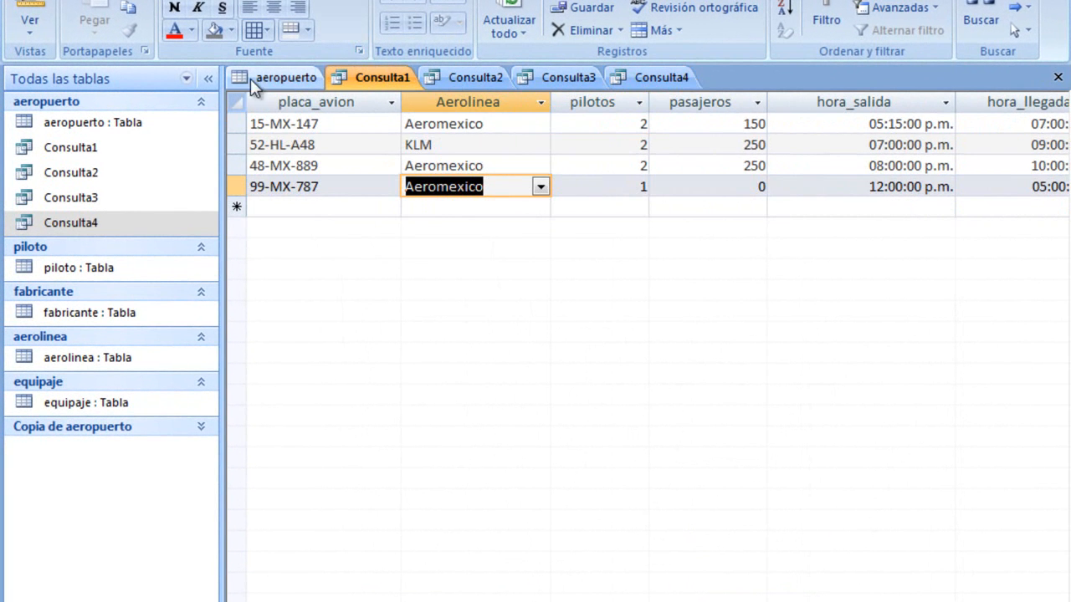
click(285, 78)
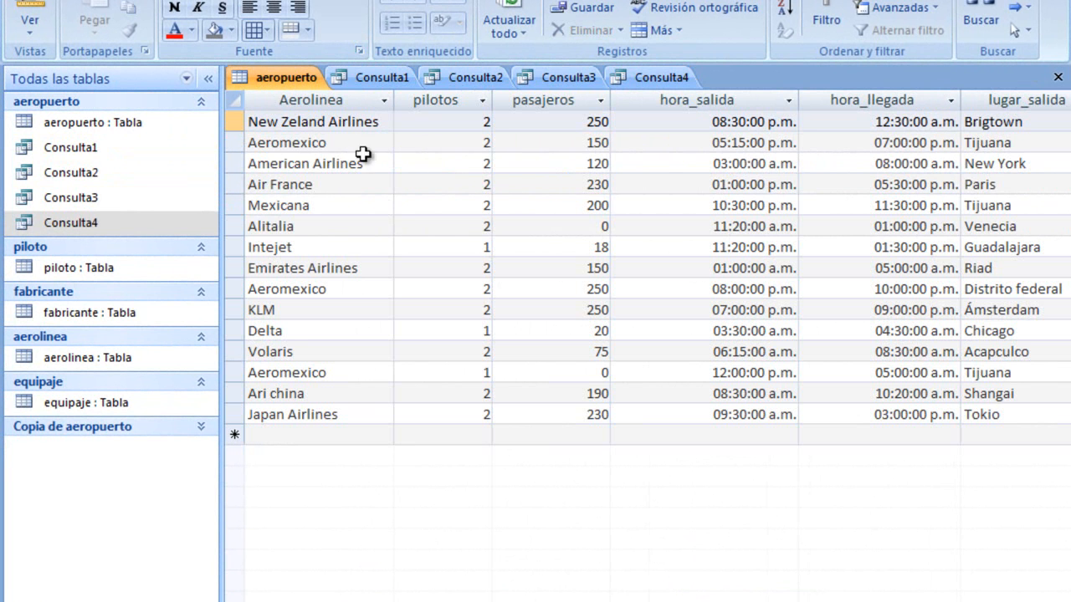
scroll(648, 276, left, 1)
scroll(648, 276, right, 7)
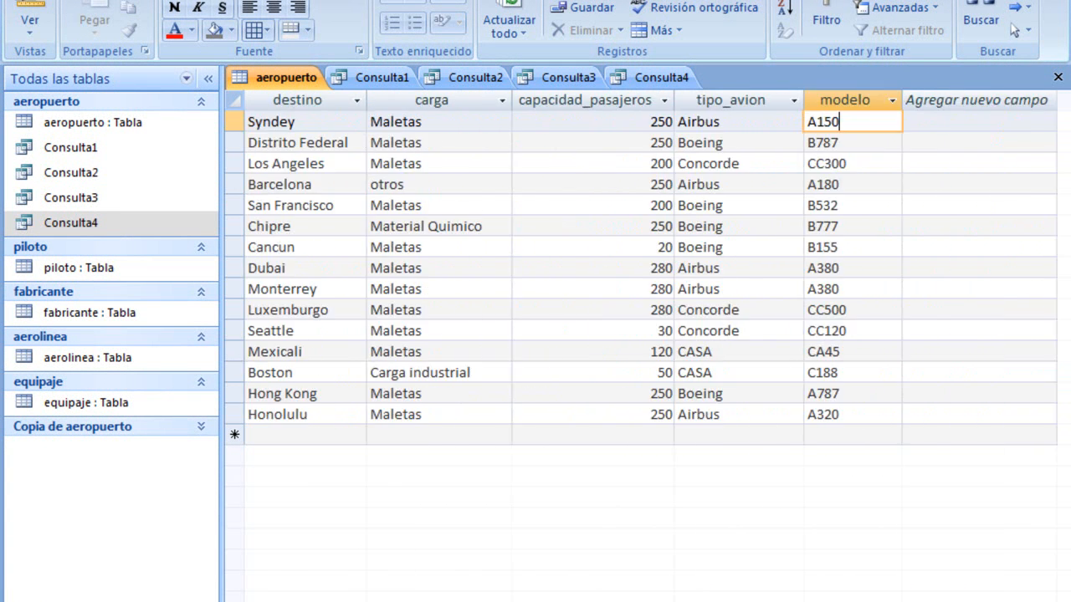
scroll(649, 268, right, 4)
scroll(649, 268, left, 7)
scroll(649, 335, left, 2)
Display Consulta1 in SQL view and examine its SELECT, FROM and WHERE clauses.
click(363, 85)
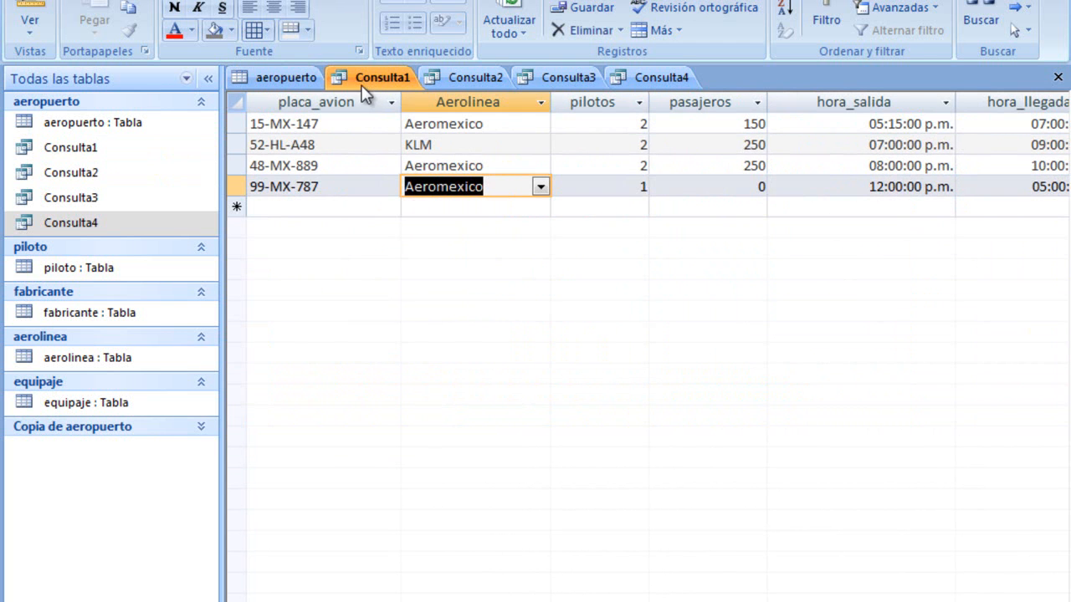
click(32, 32)
click(33, 209)
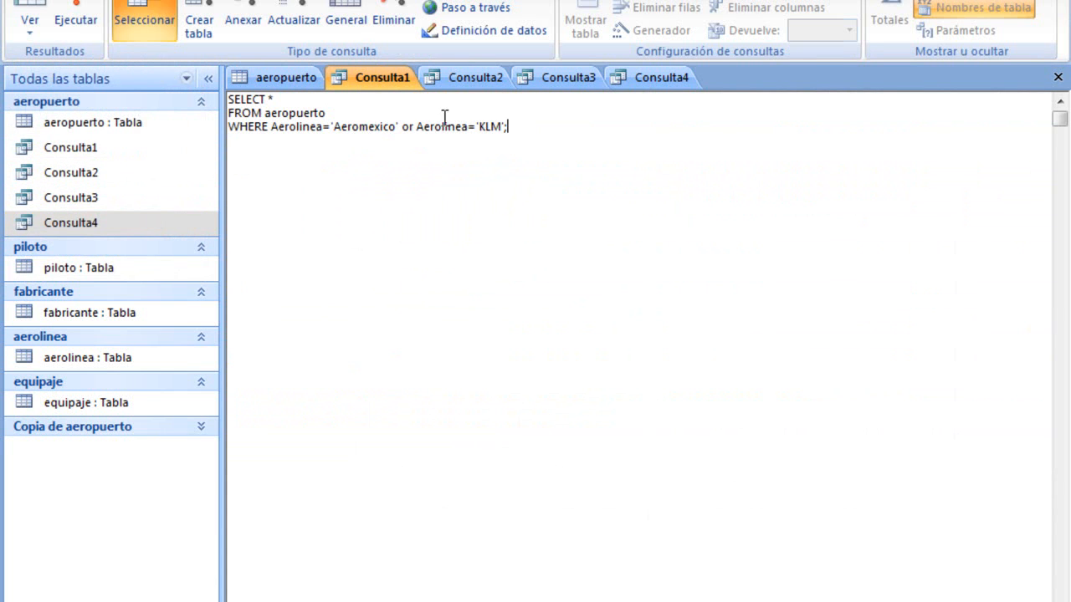
click(280, 101)
click(338, 114)
Display Consulta2 in SQL view and examine its statement from the SELECT clause to ORDER BY.
click(453, 72)
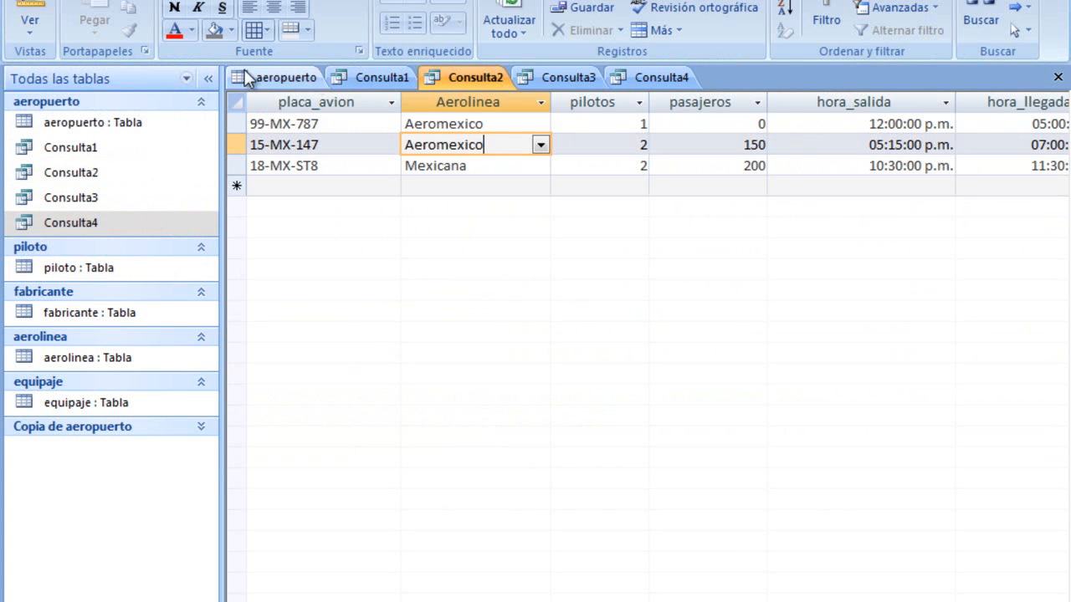
click(32, 30)
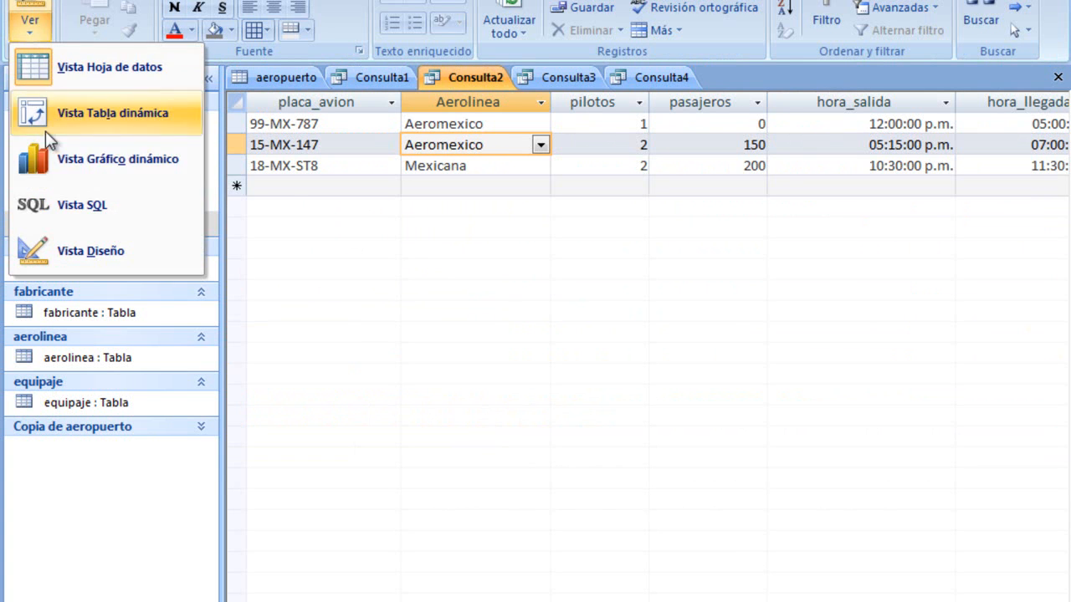
click(66, 196)
click(353, 140)
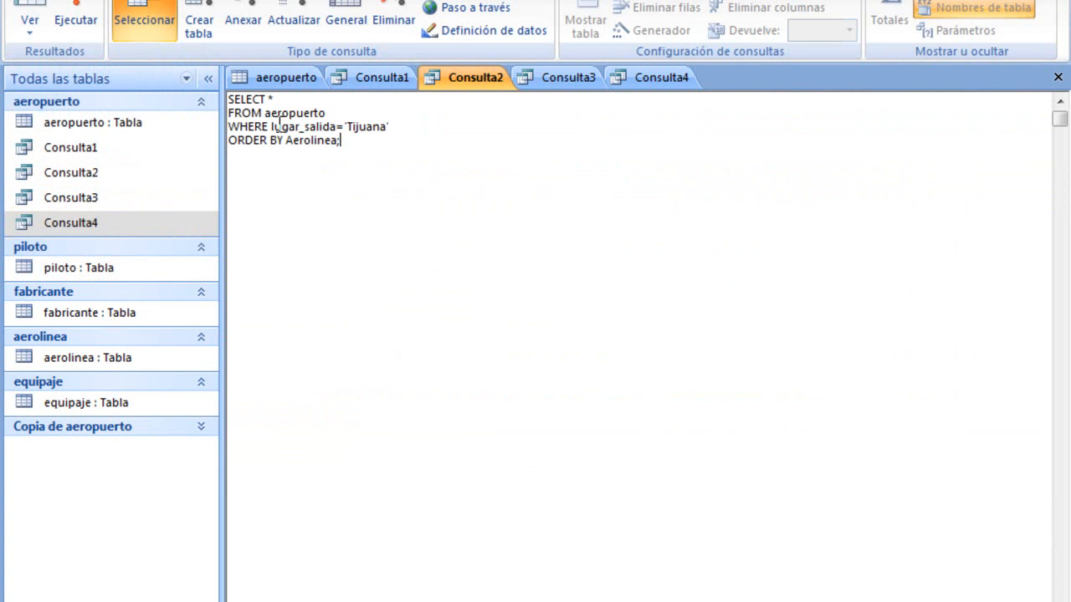
mouse_move(228, 101)
mouse_down()
mouse_move(265, 101)
mouse_move(268, 126)
mouse_move(269, 98)
mouse_move(229, 112)
mouse_move(235, 99)
mouse_up()
click(271, 98)
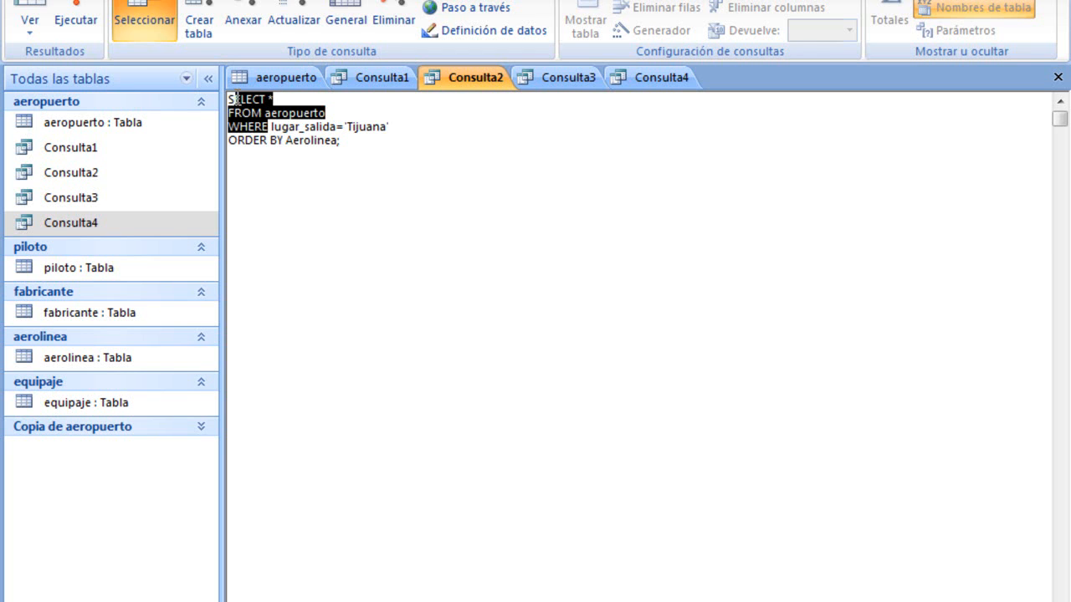
click(414, 138)
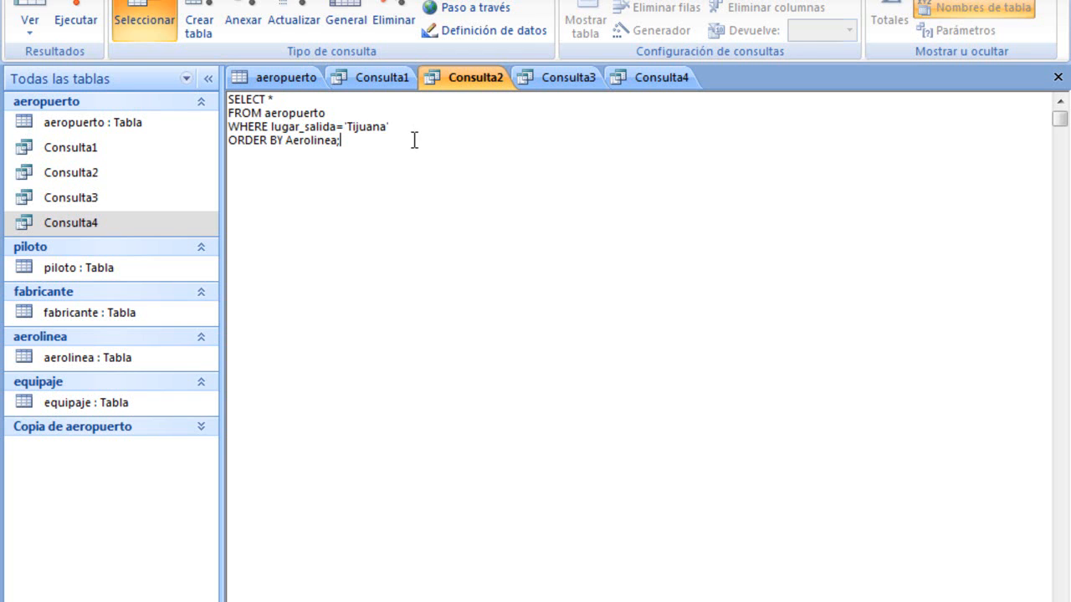
Return to the aeropuerto table and inspect the list of airlines offered in the Aerolinea column.
click(303, 81)
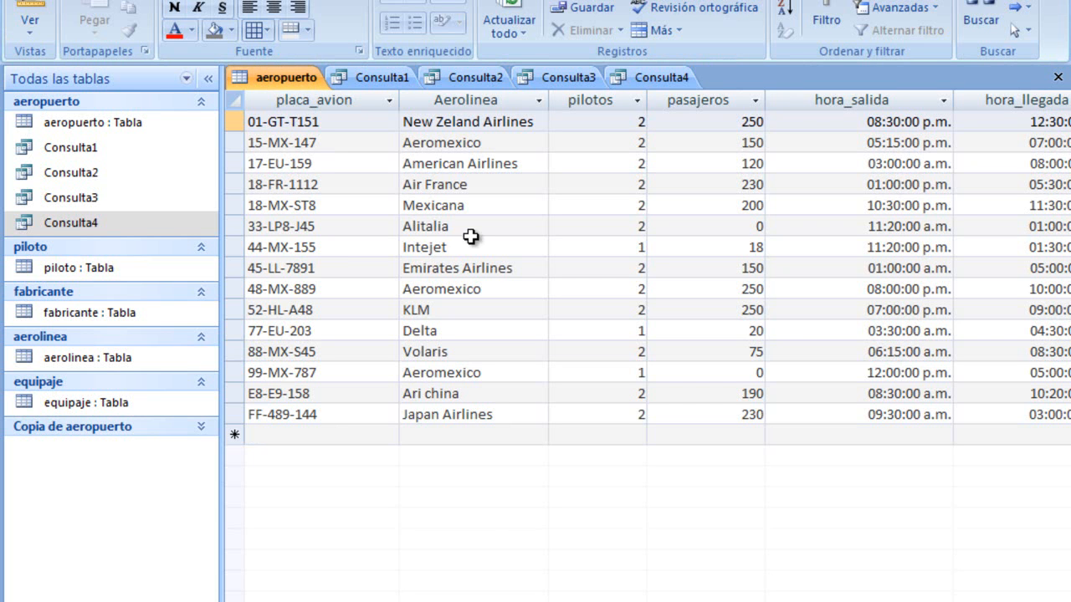
click(525, 128)
click(527, 143)
click(538, 205)
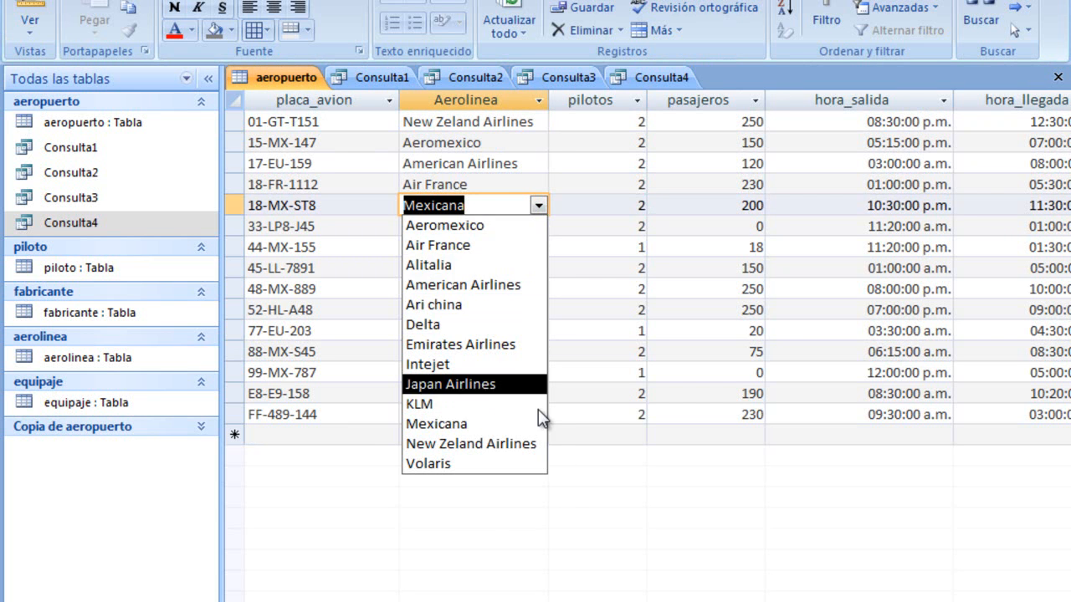
click(534, 208)
click(517, 167)
click(509, 181)
click(508, 201)
click(509, 228)
Check the pilotos values of several aeropuerto records and the Aerolinea value of record 15-MX-147.
click(630, 161)
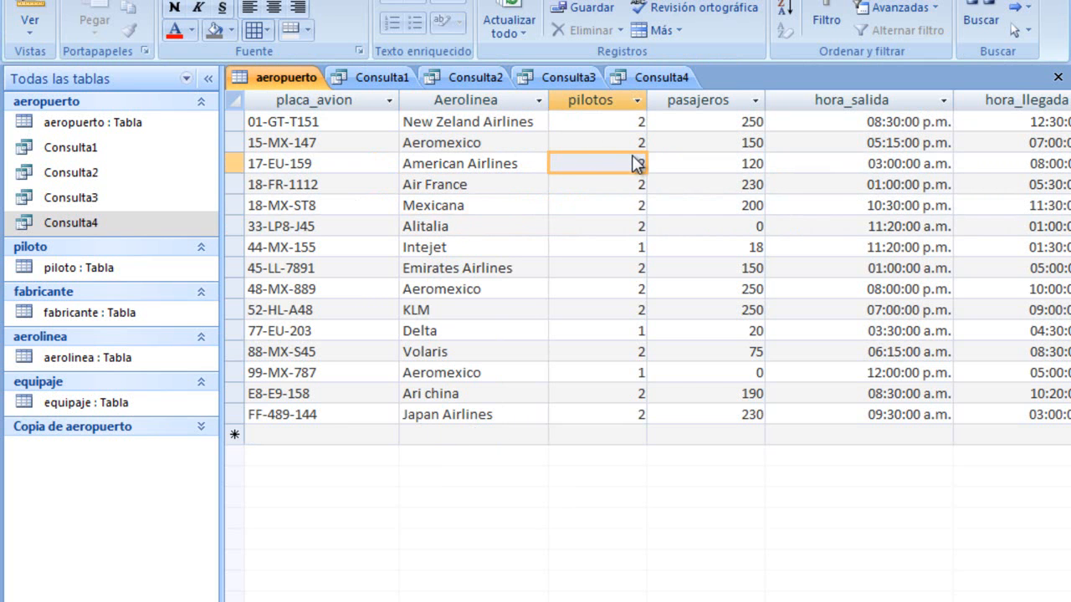
click(638, 143)
click(621, 183)
click(492, 143)
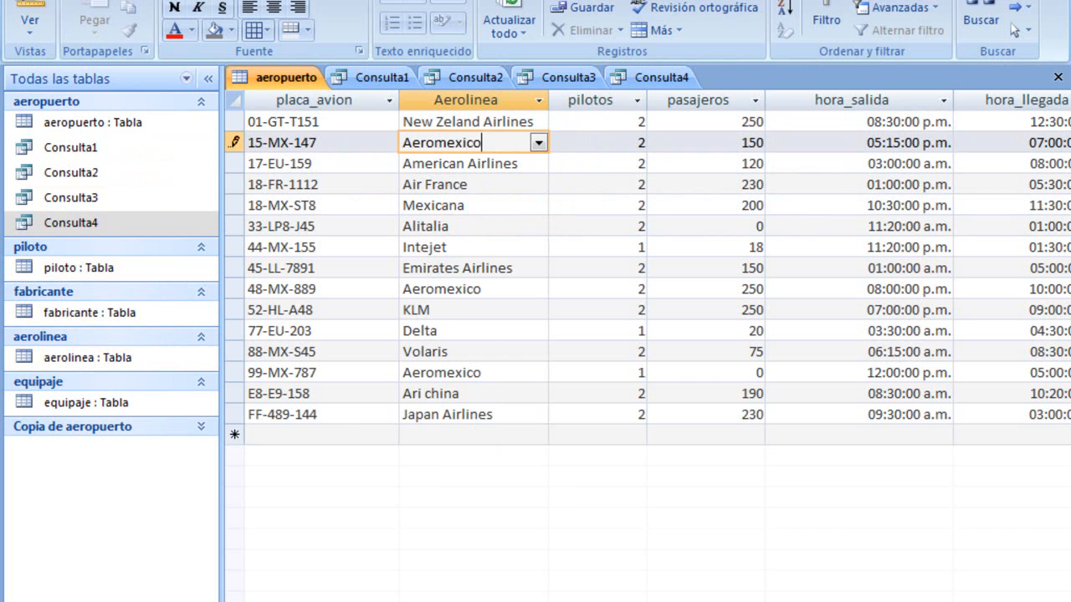
Open the aeropuerto table in Design view in read-only mode.
click(107, 125)
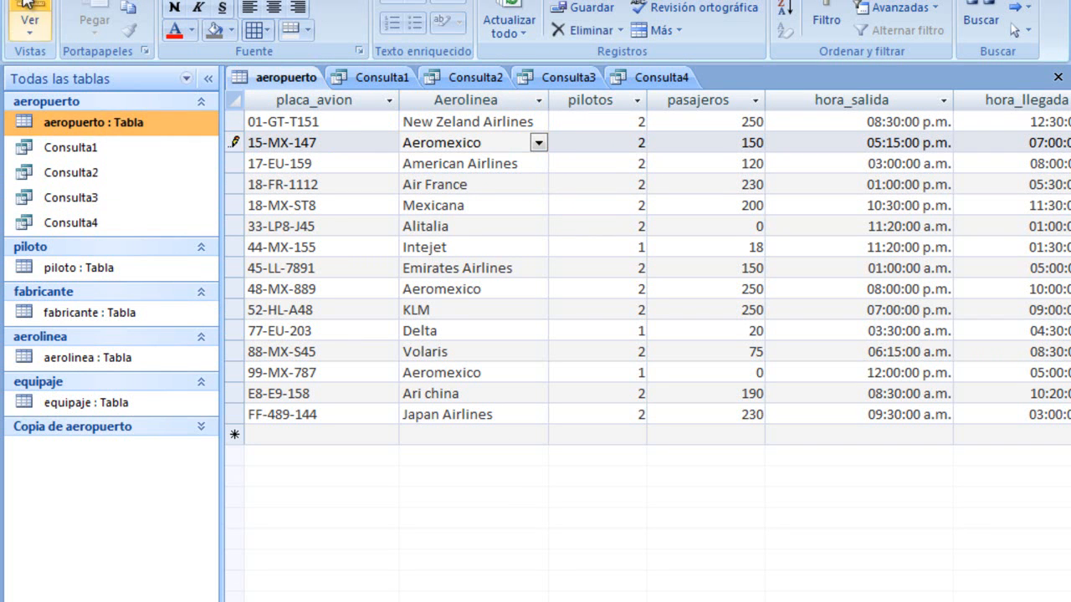
click(29, 24)
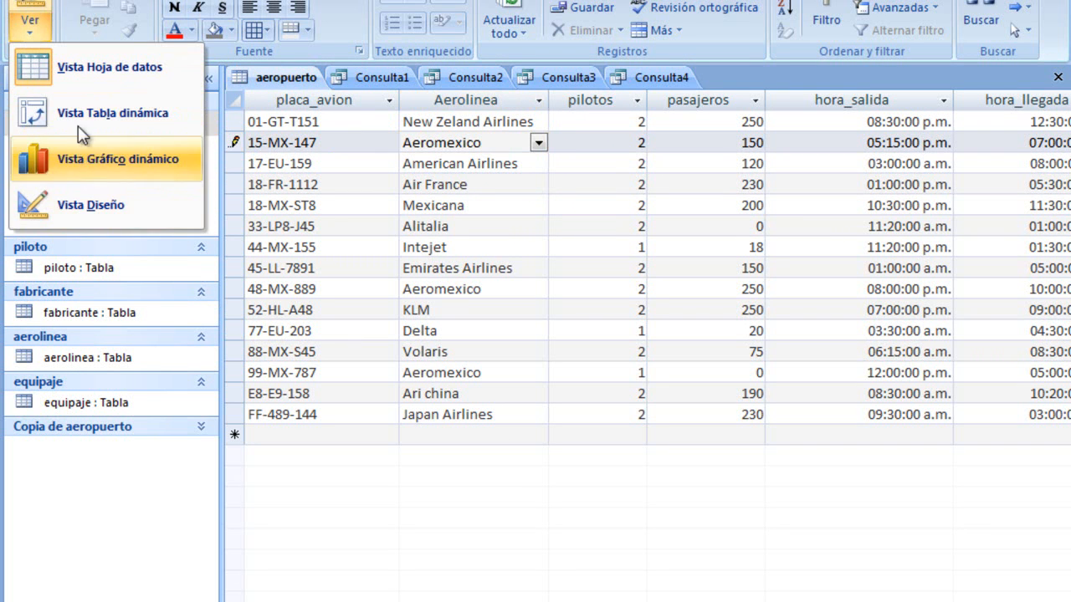
click(41, 2)
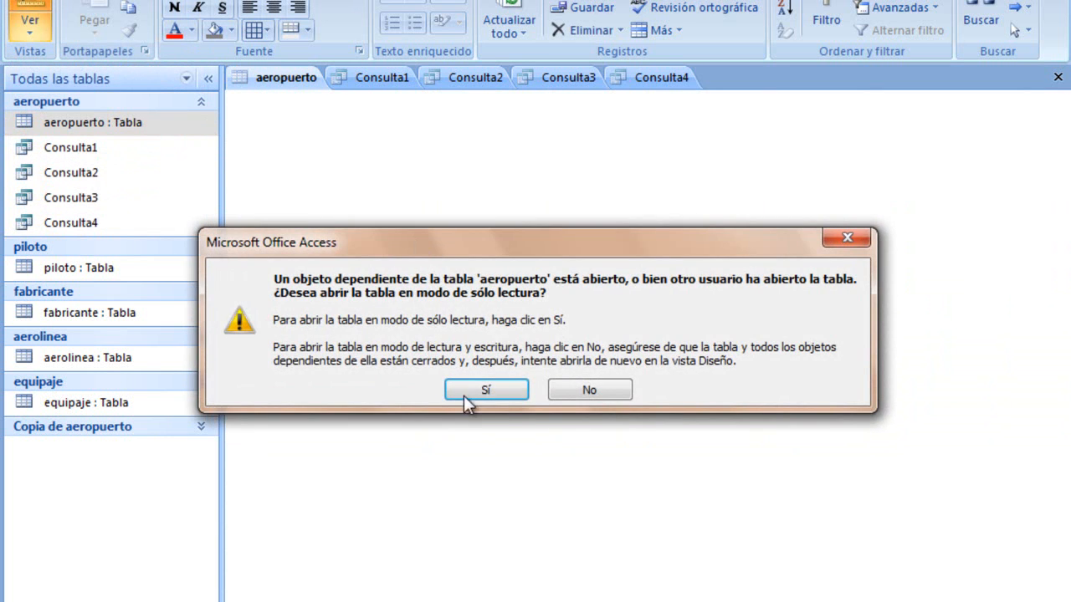
click(496, 390)
Examine the field names of the aeropuerto table and the data type of destino, ending on Aerolinea.
click(342, 219)
click(331, 159)
click(327, 139)
click(340, 237)
click(339, 279)
click(328, 258)
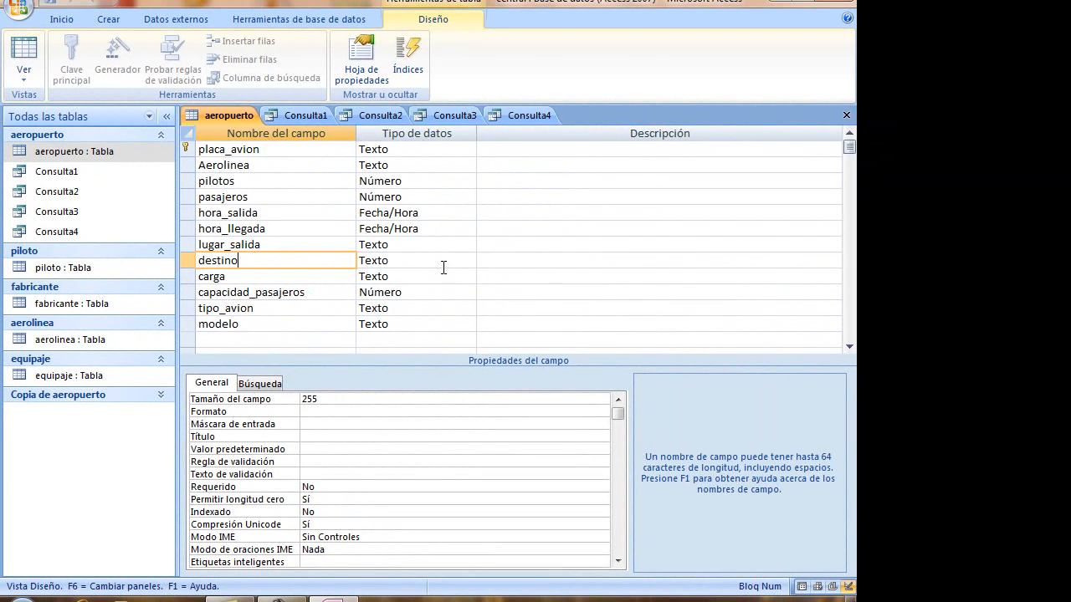
click(440, 260)
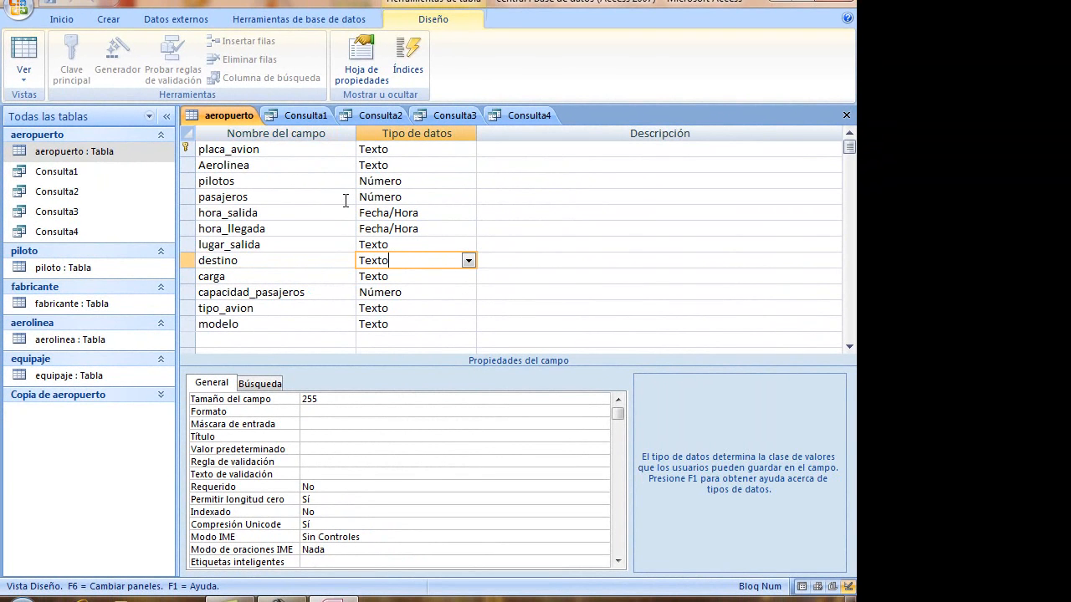
click(311, 154)
click(309, 173)
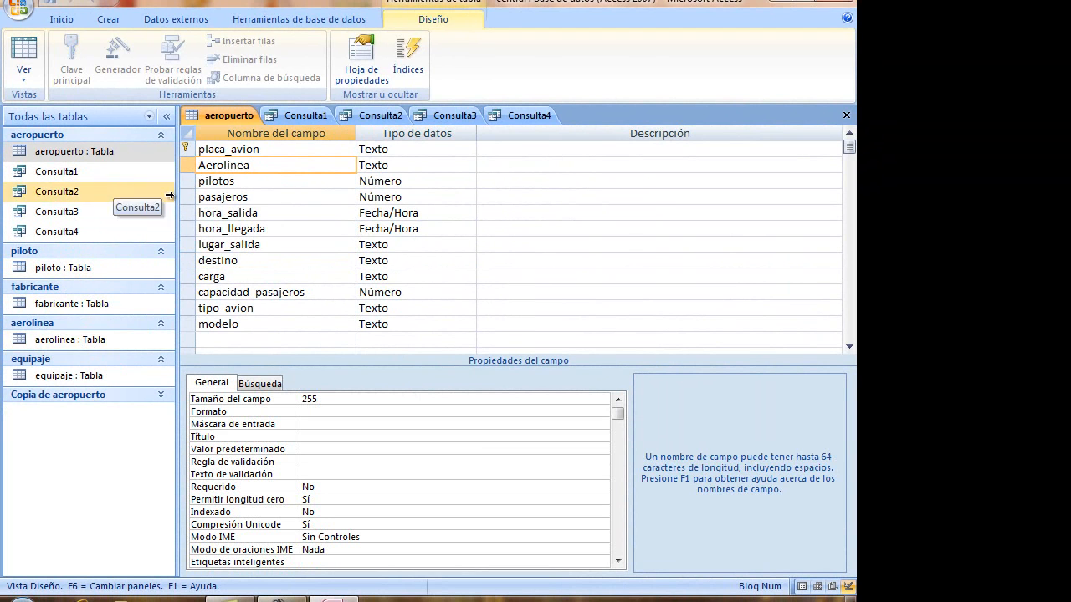
Open the aerolinea table and select its aero column.
click(54, 342)
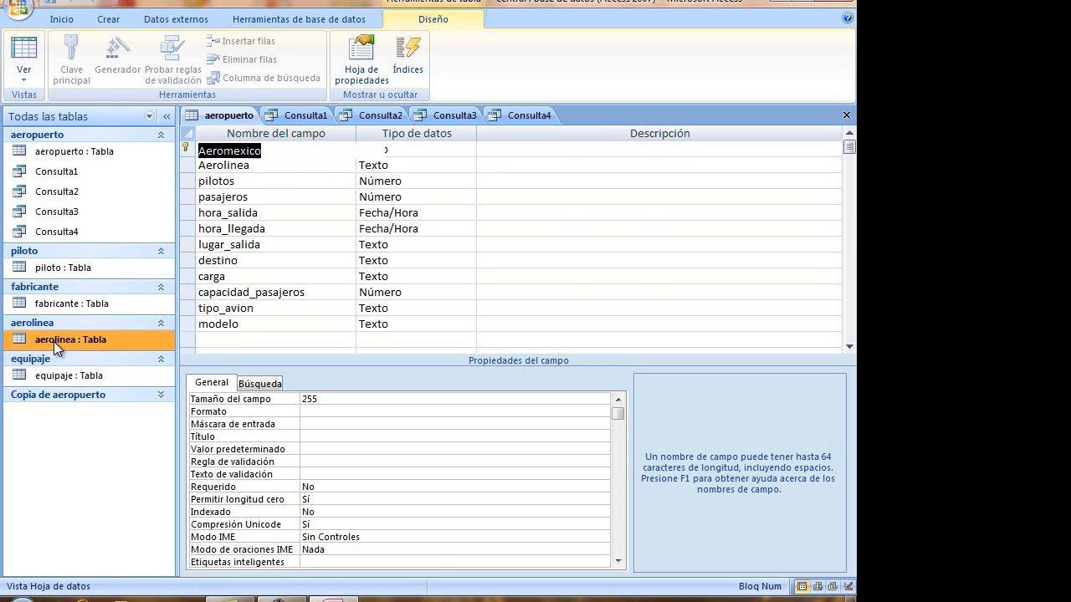
double_click(53, 342)
click(346, 148)
click(279, 168)
click(278, 152)
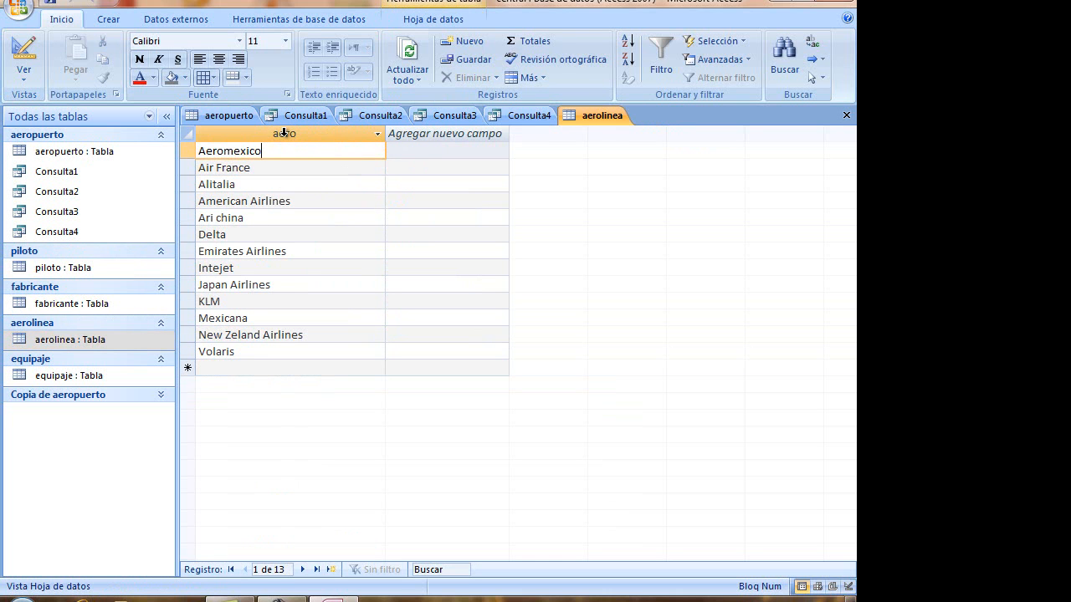
click(284, 137)
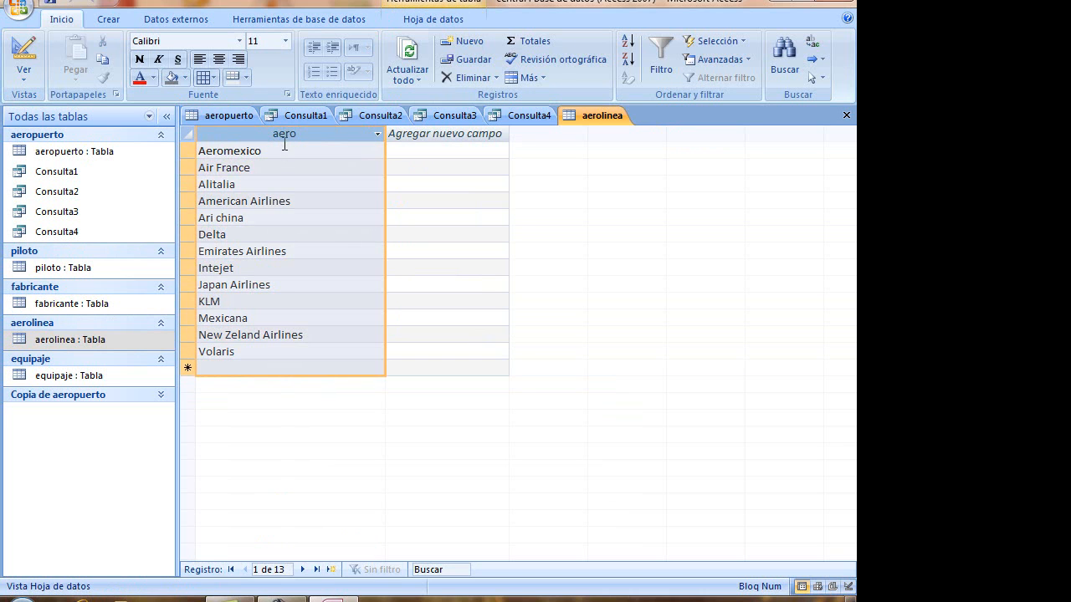
Go through the airlines in the aero column one by one from Aeromexico down to New Zeland Airlines.
click(283, 150)
click(283, 170)
click(283, 184)
click(283, 201)
click(267, 151)
click(268, 168)
click(268, 183)
click(267, 200)
click(265, 218)
click(262, 236)
click(260, 251)
click(258, 268)
click(258, 284)
click(258, 302)
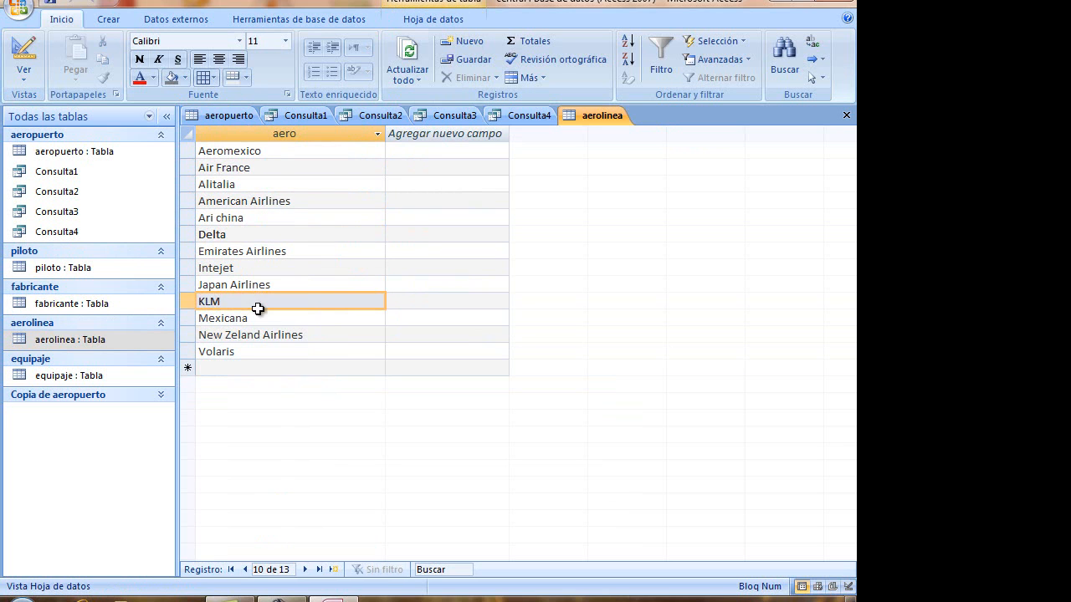
click(259, 319)
click(225, 304)
click(251, 316)
click(321, 336)
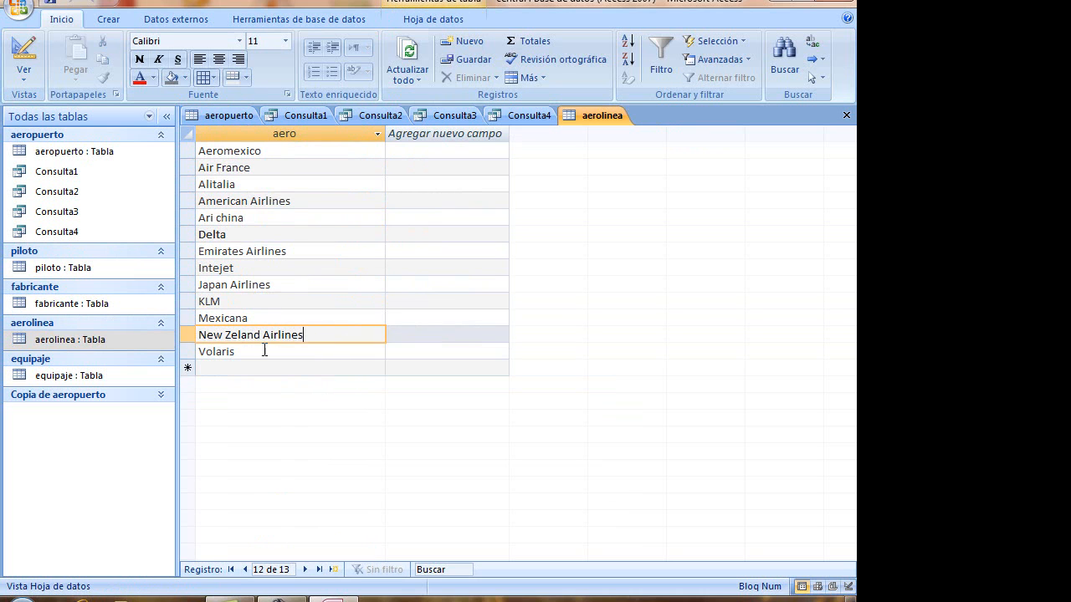
Check the airlines in the aero column in reverse order, from Volaris back up to Aeromexico.
click(239, 353)
click(311, 335)
click(254, 316)
click(239, 300)
click(246, 283)
click(244, 267)
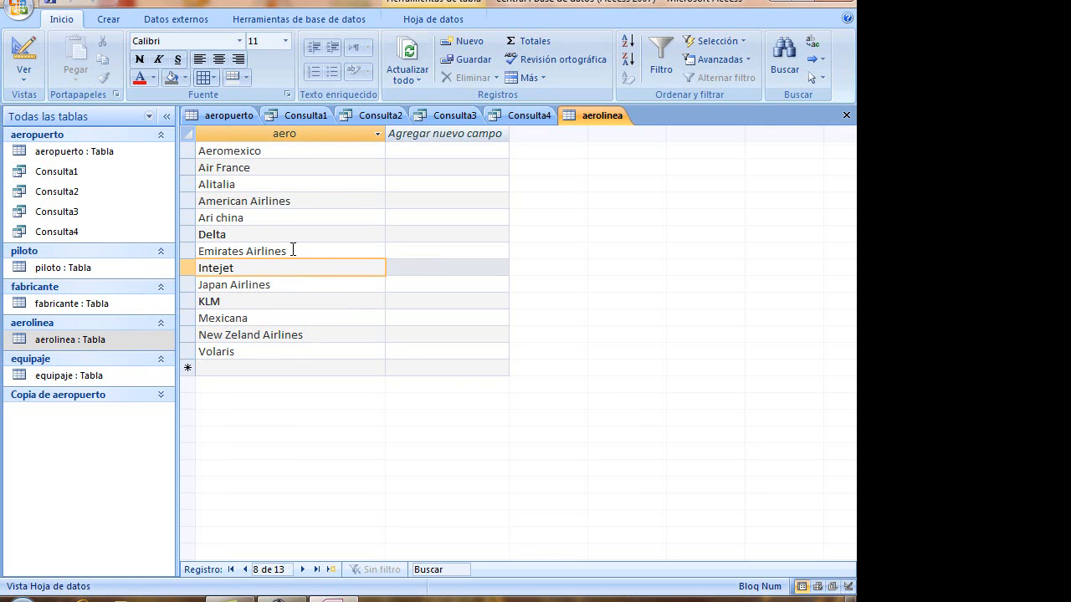
click(313, 251)
click(236, 233)
click(258, 214)
click(259, 184)
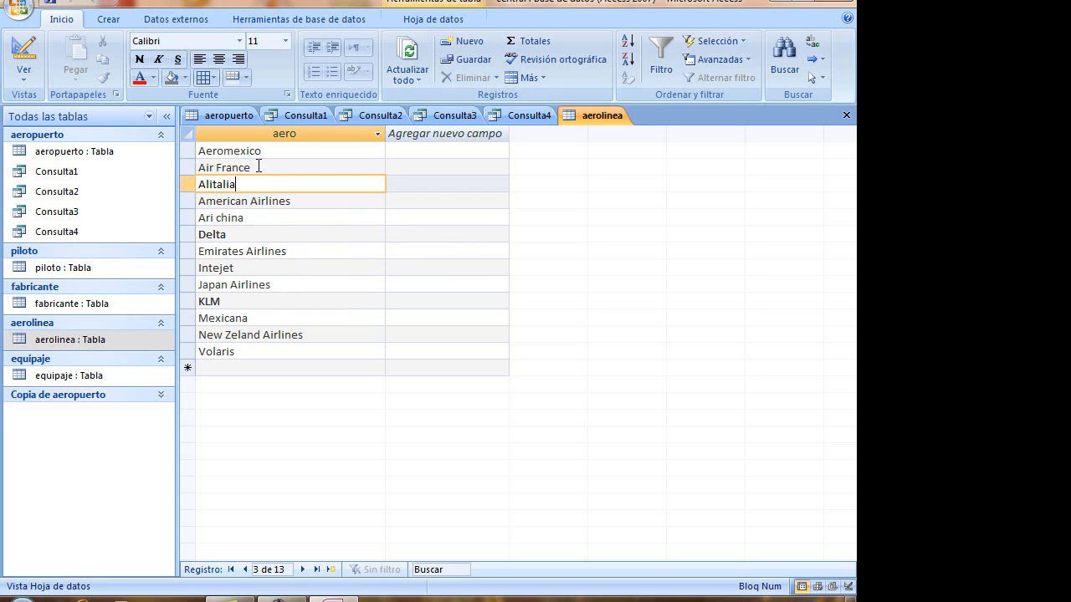
click(281, 152)
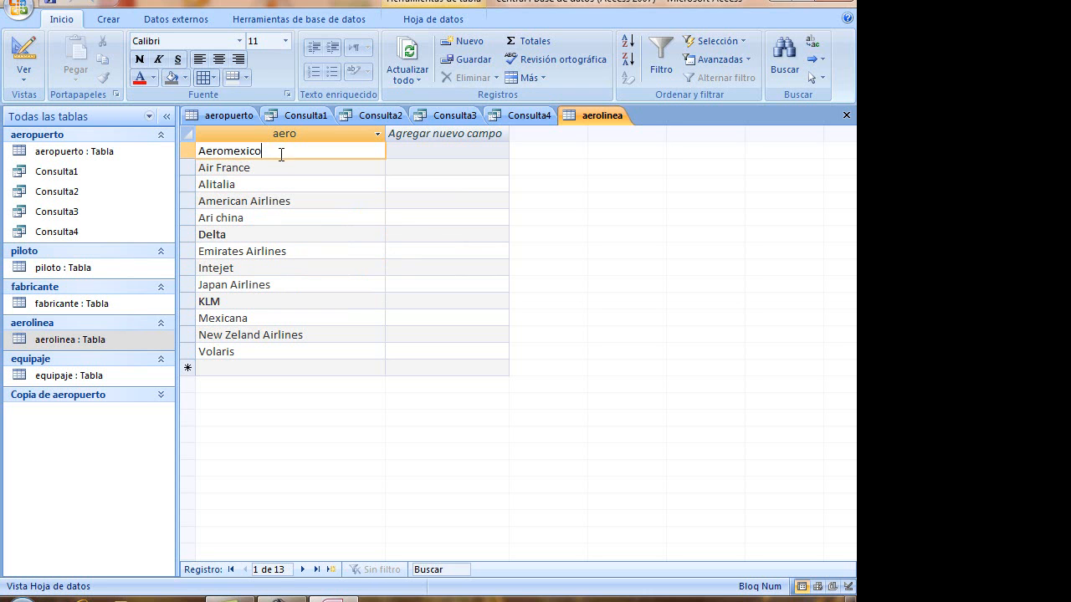
Recheck the airlines in the aero column from Air France down to KLM, finishing on American Airlines.
click(282, 167)
click(282, 154)
click(281, 170)
click(282, 201)
click(284, 235)
click(284, 253)
click(283, 268)
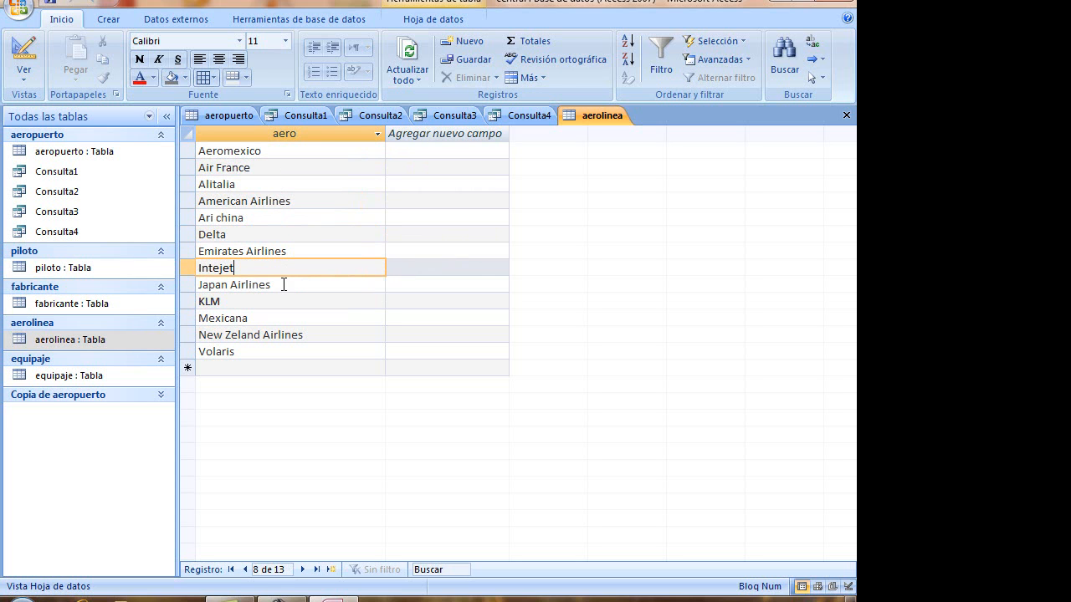
click(284, 284)
click(282, 302)
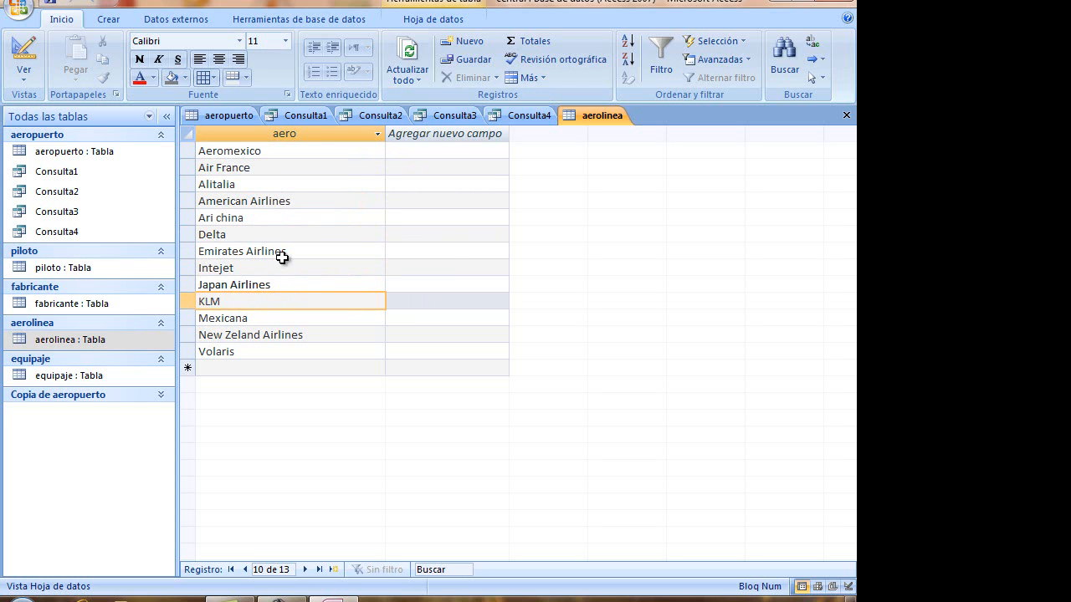
click(282, 254)
click(205, 204)
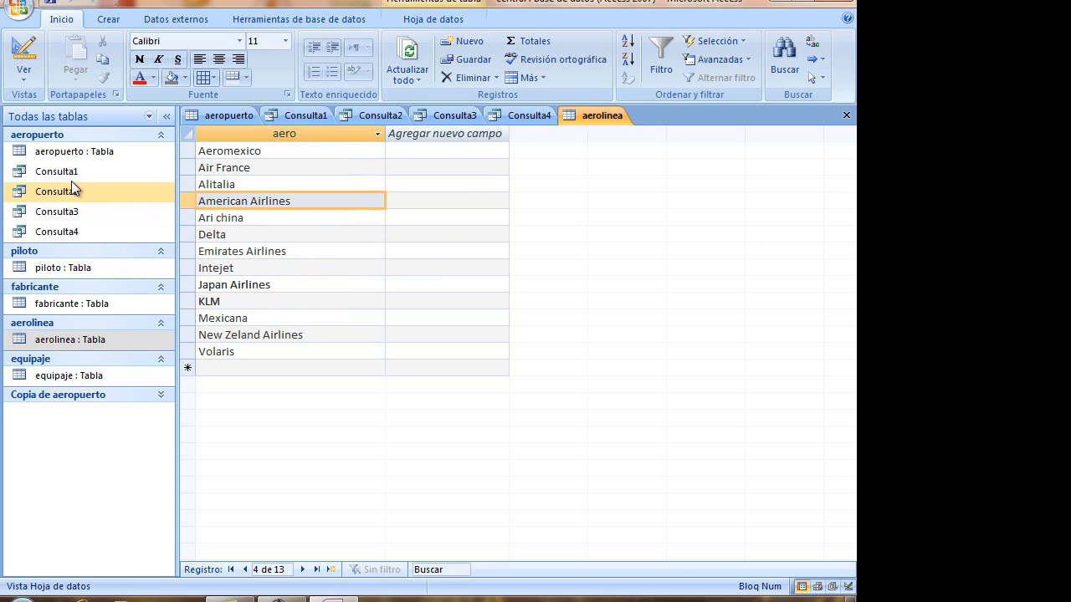
Return to the aeropuerto table's design and select the carga field name.
double_click(95, 154)
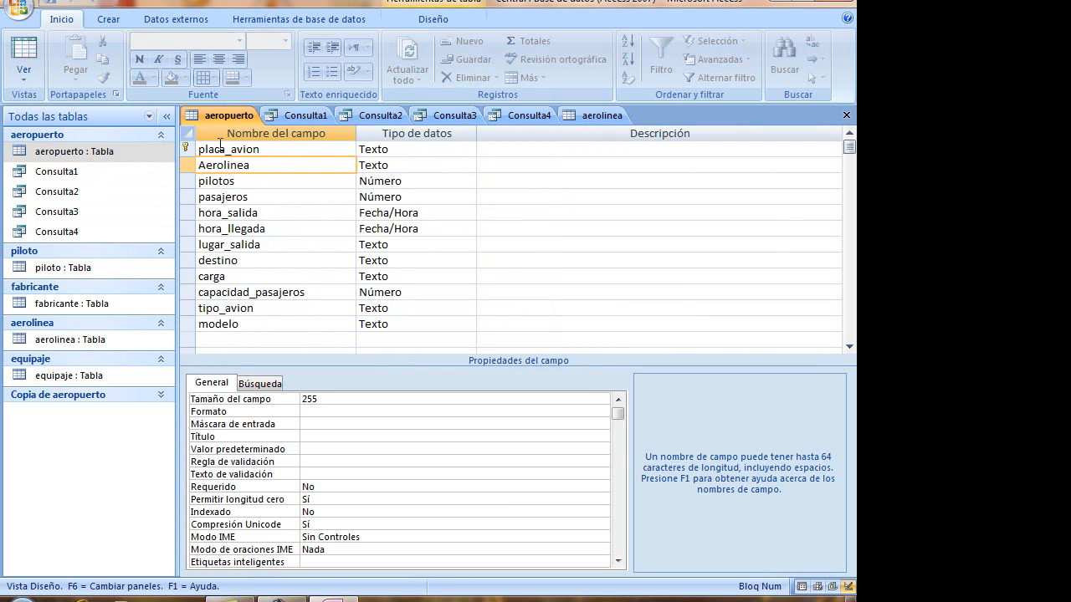
click(269, 267)
click(270, 278)
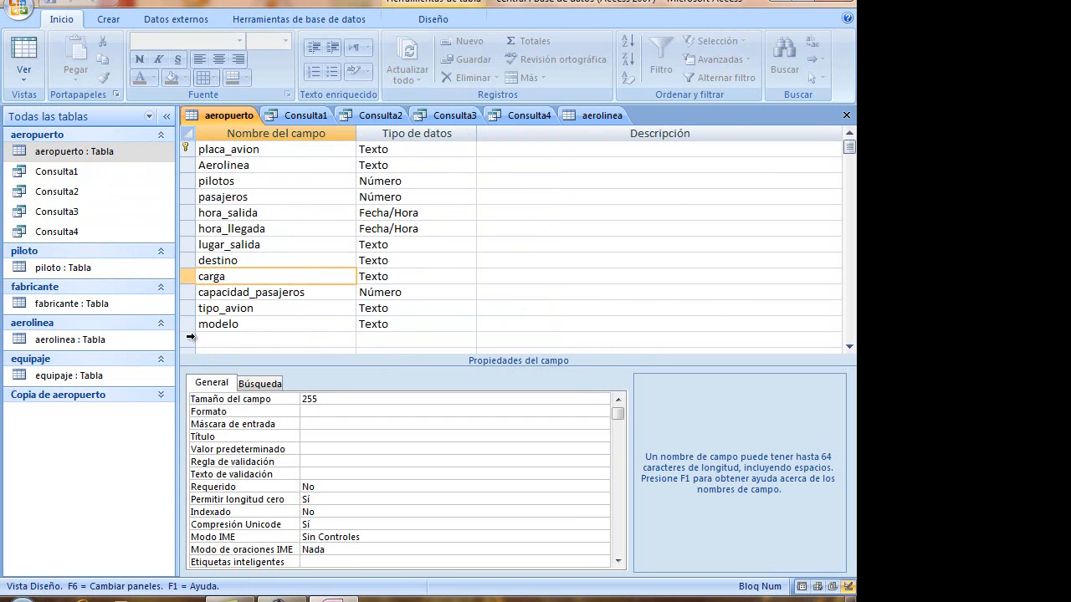
Open the equipaje table and go through its cargo types from Carga industrial down to otros.
double_click(82, 375)
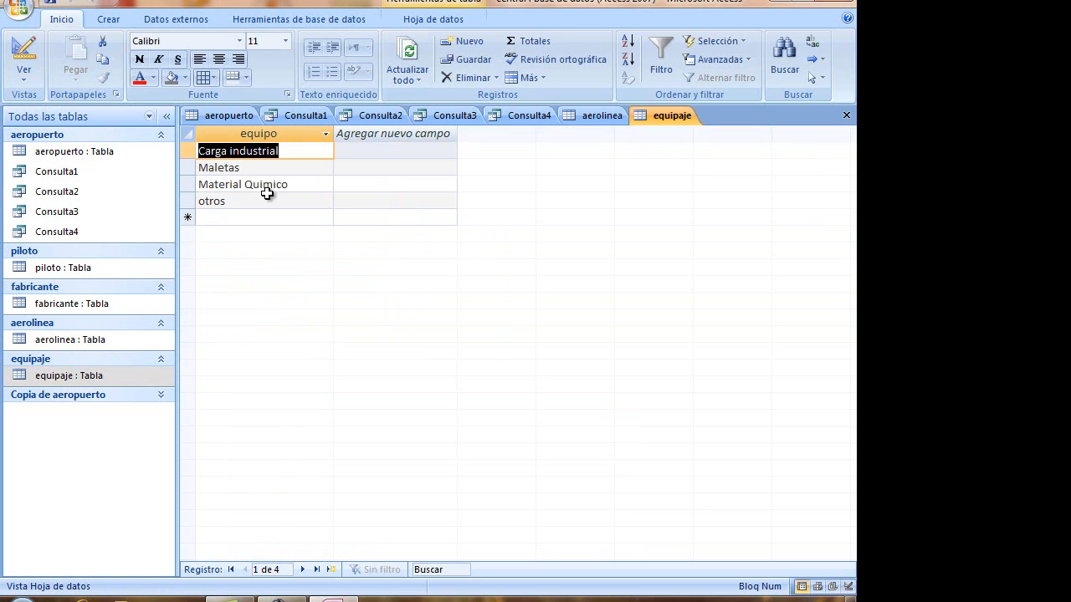
click(297, 154)
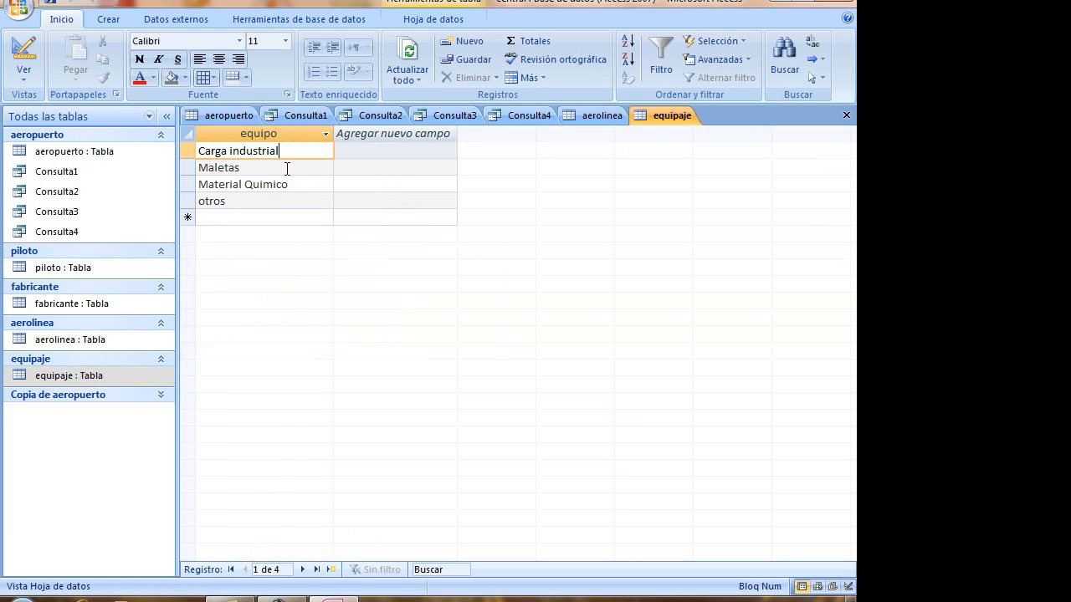
key(Down)
click(290, 185)
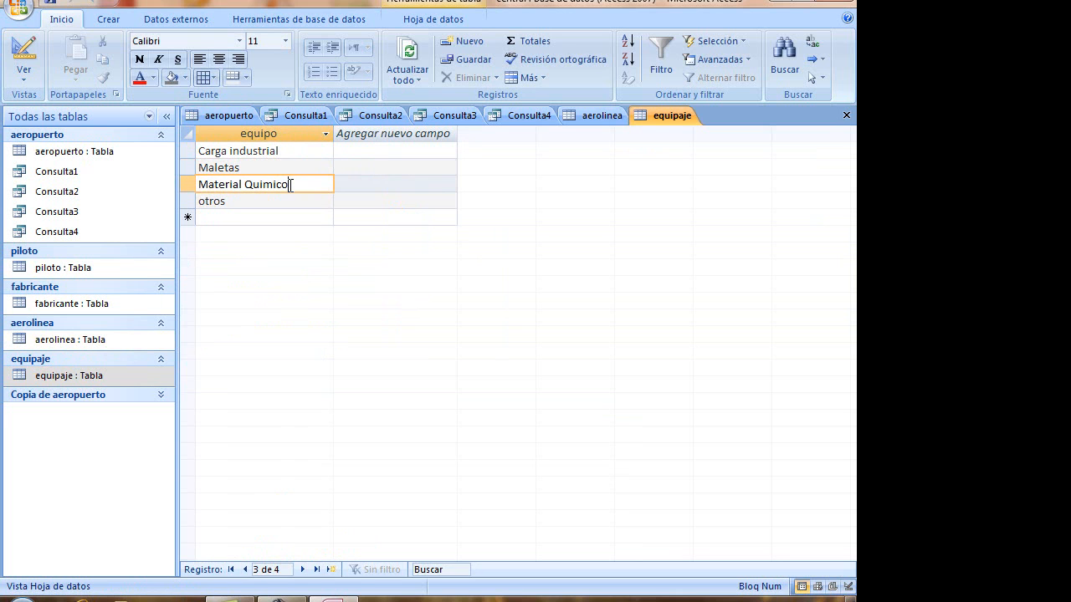
click(247, 201)
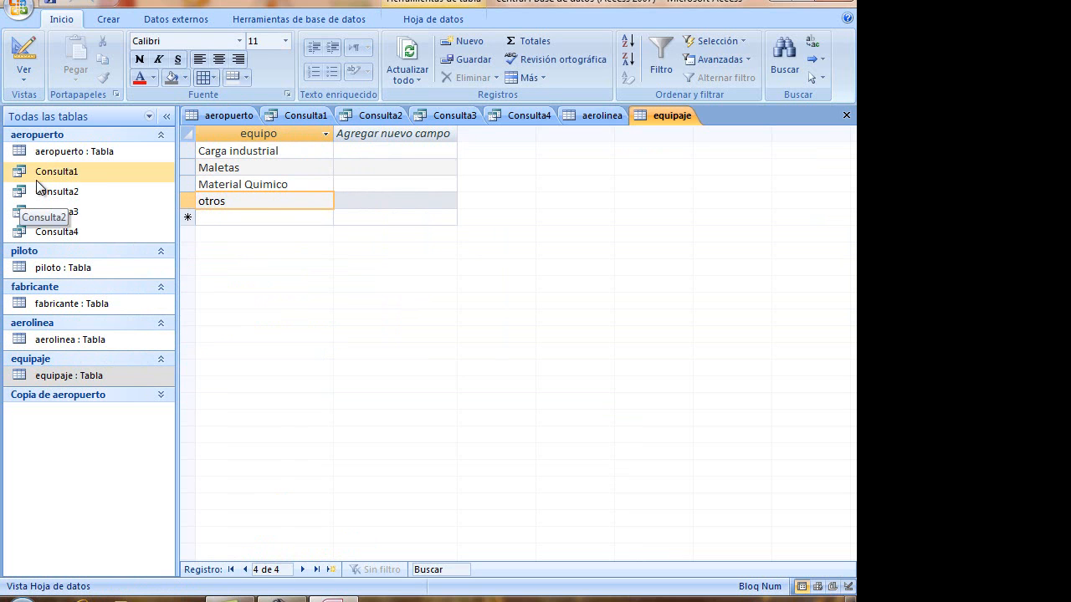
Check the aeropuerto design again, and go through the aircraft manufacturers in the fabricante table.
click(208, 117)
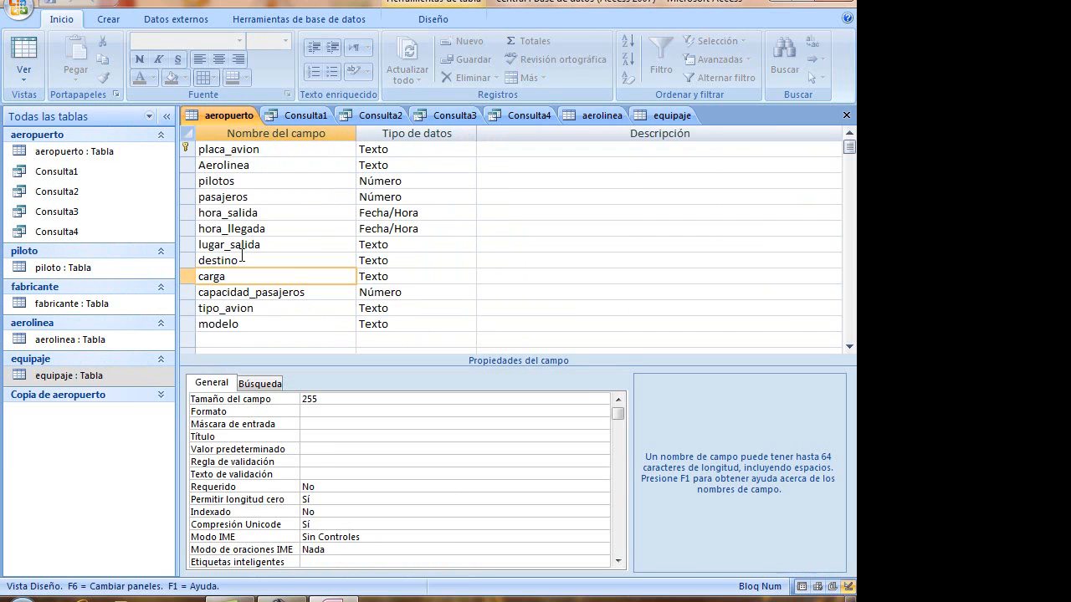
double_click(130, 304)
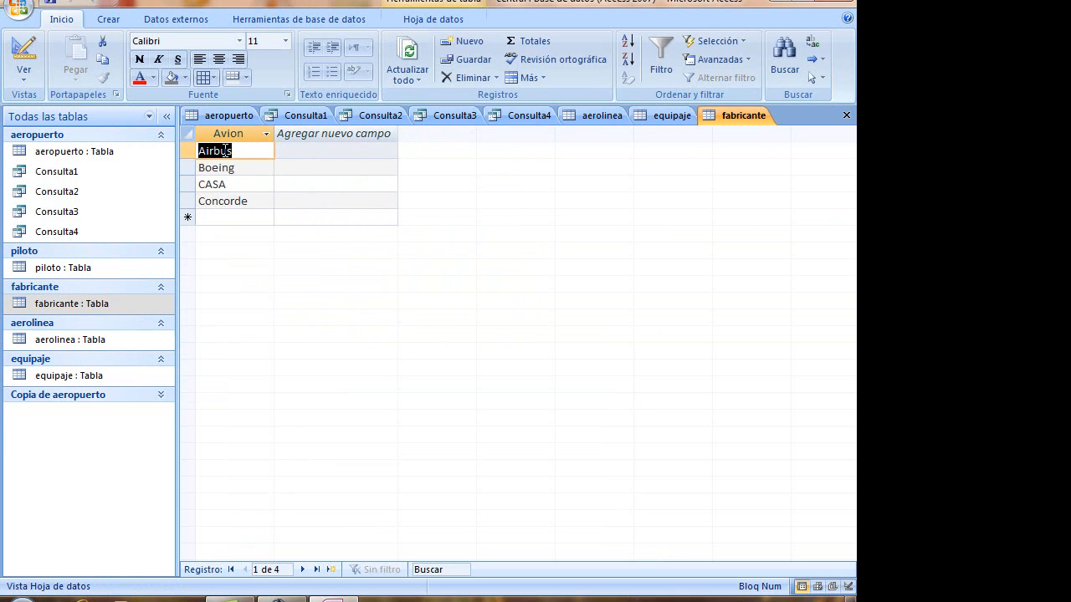
click(256, 171)
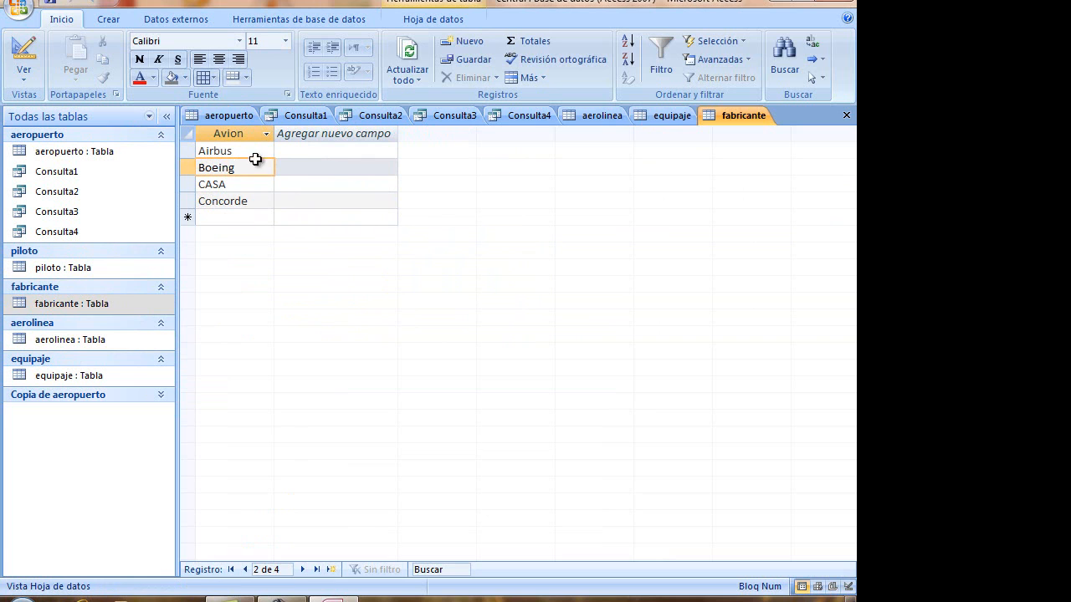
click(257, 153)
click(257, 168)
click(243, 184)
click(262, 204)
click(257, 187)
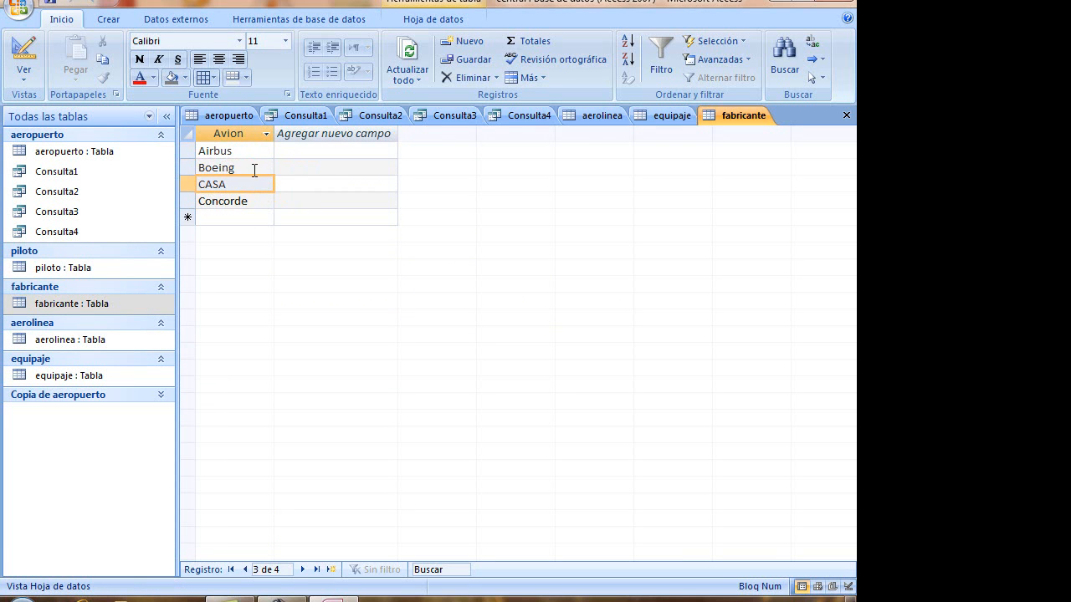
Open the piloto table and check the values in its pilotos column.
double_click(122, 264)
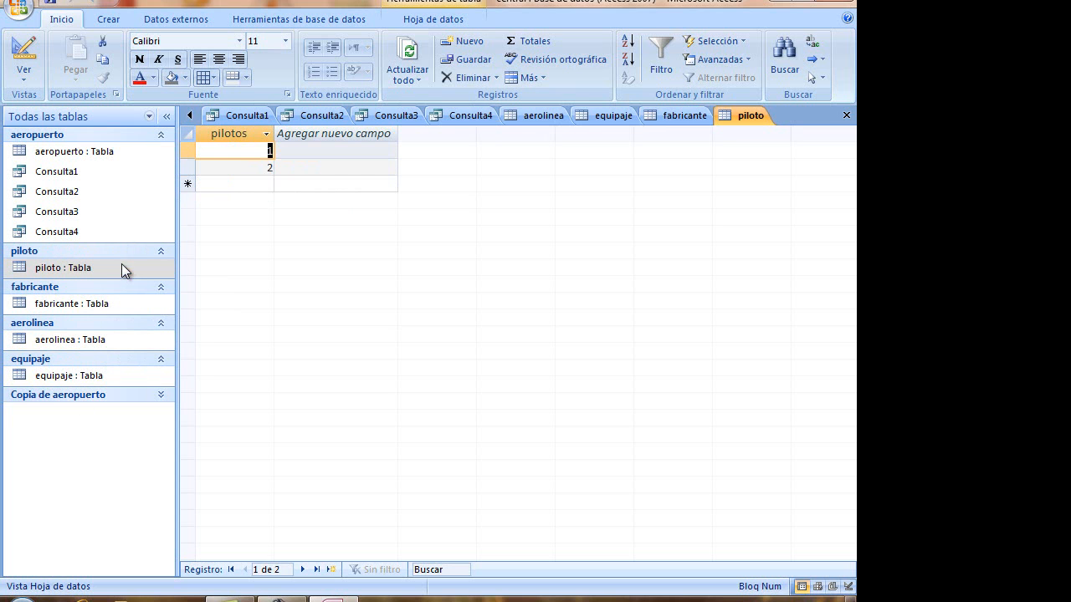
click(244, 154)
click(243, 167)
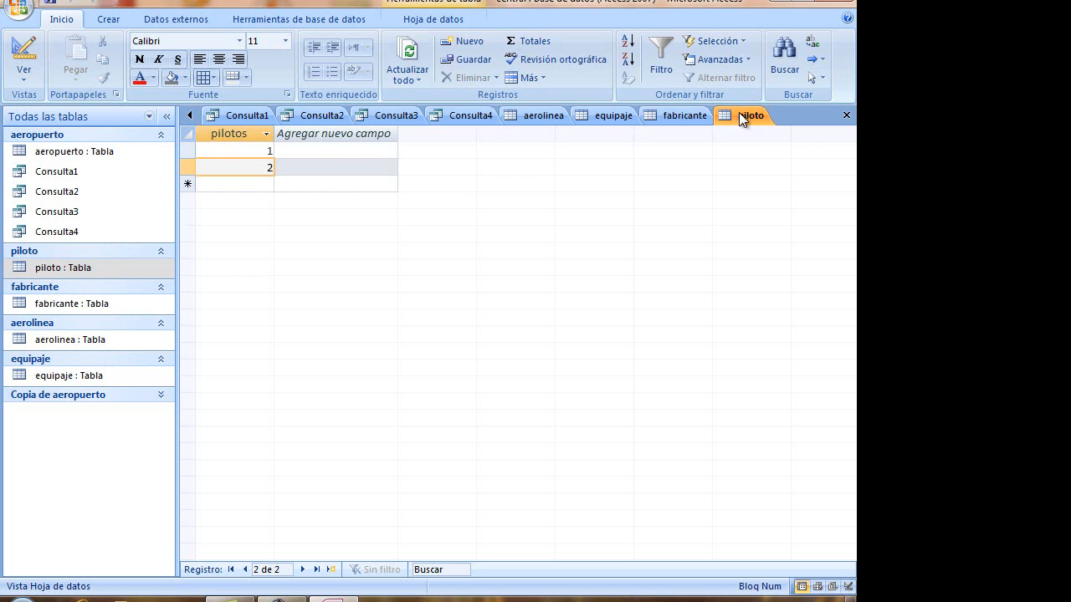
click(249, 150)
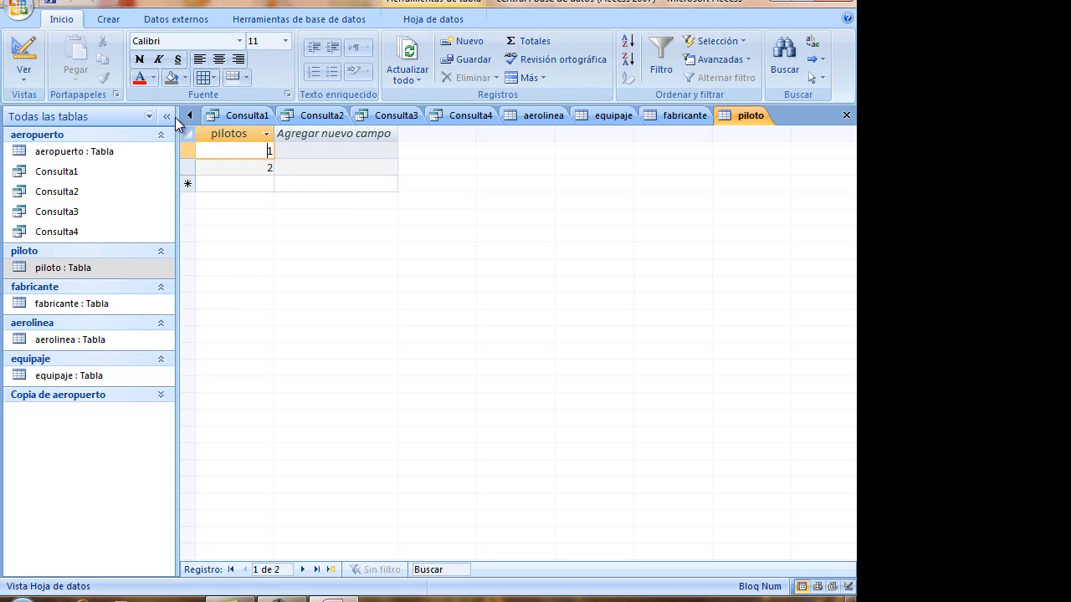
Return to the aeropuerto table and switch it from design to datasheet view.
click(190, 115)
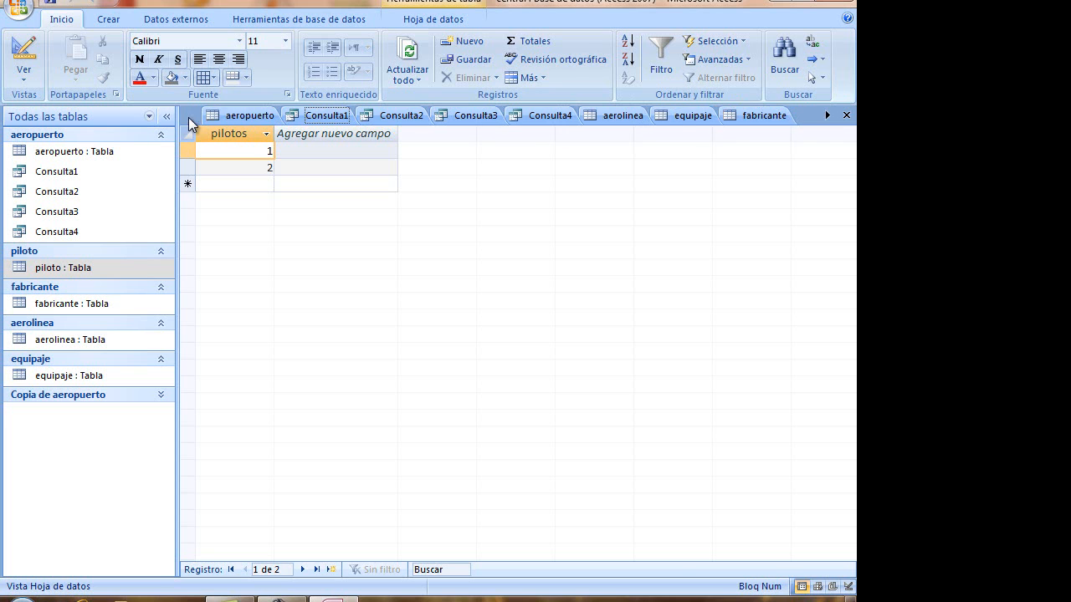
click(234, 118)
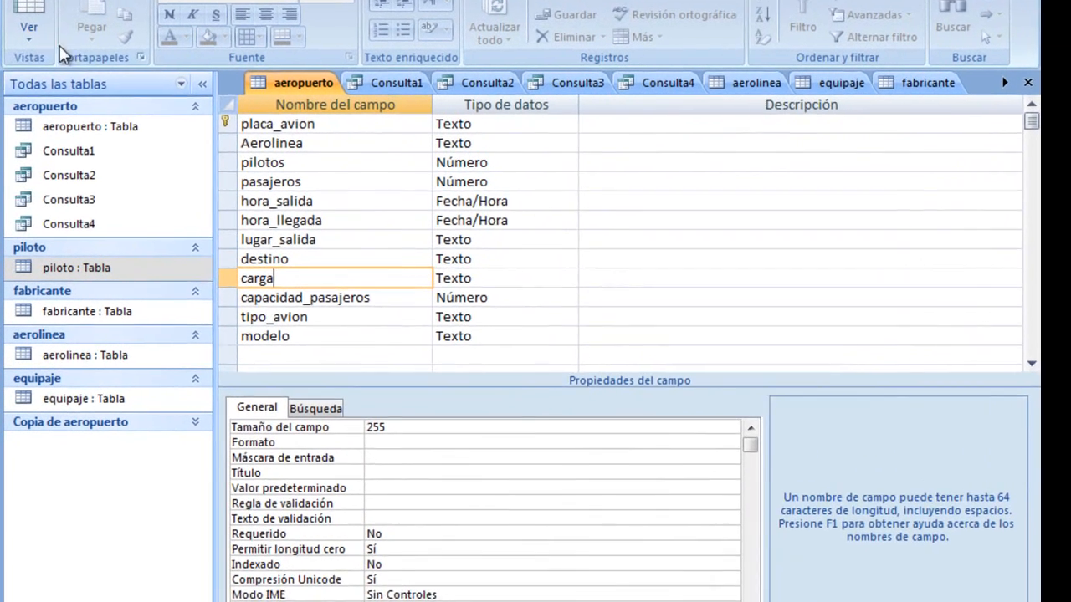
click(24, 69)
click(37, 4)
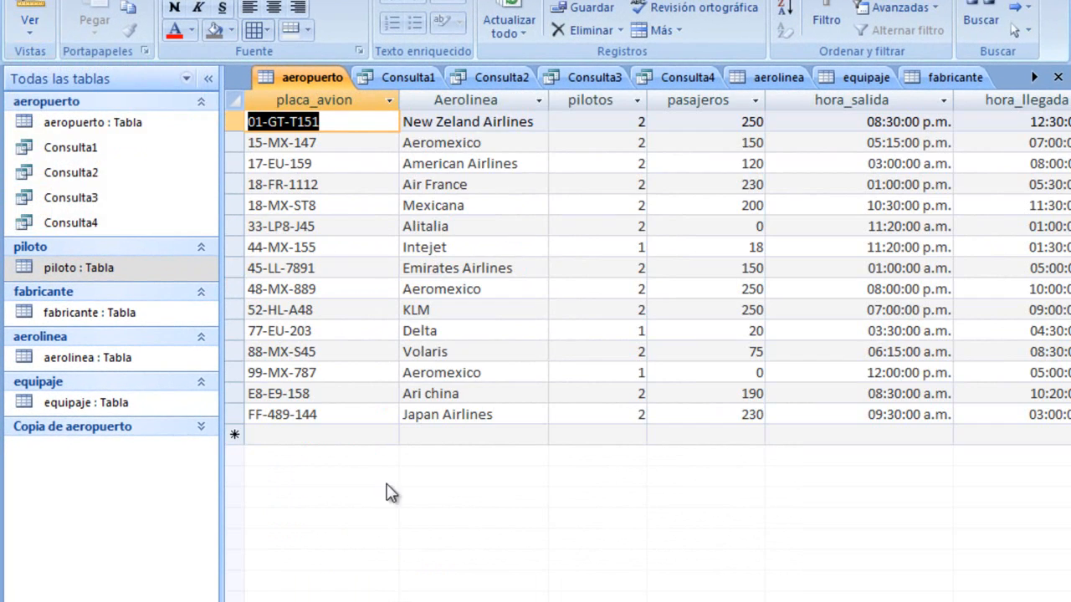
Start a new record at the end of the aeropuerto table with placa_avion 76-khl-JKU.
click(334, 435)
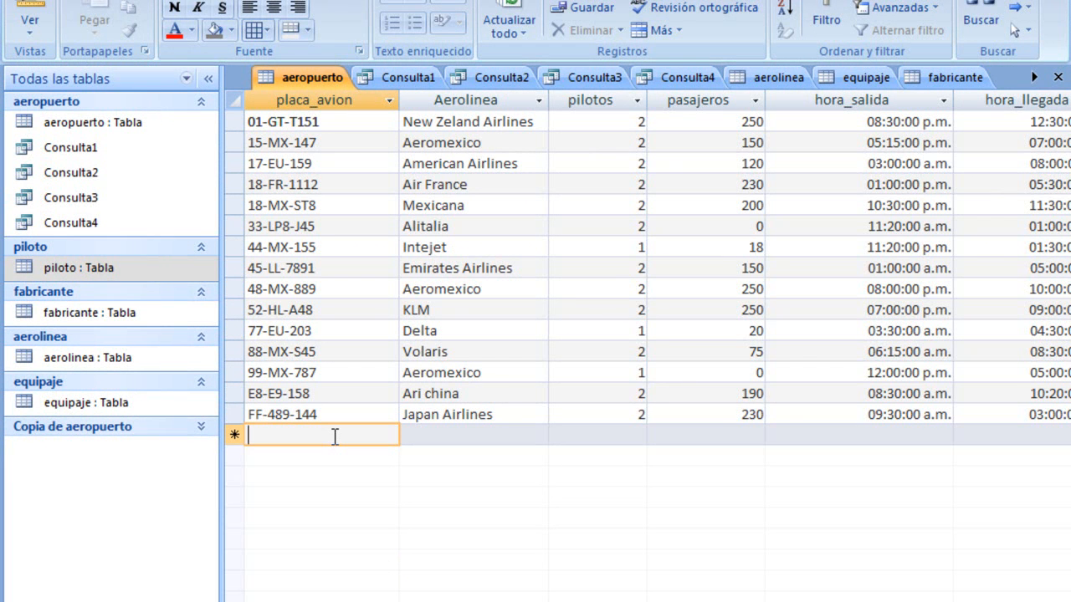
click(326, 373)
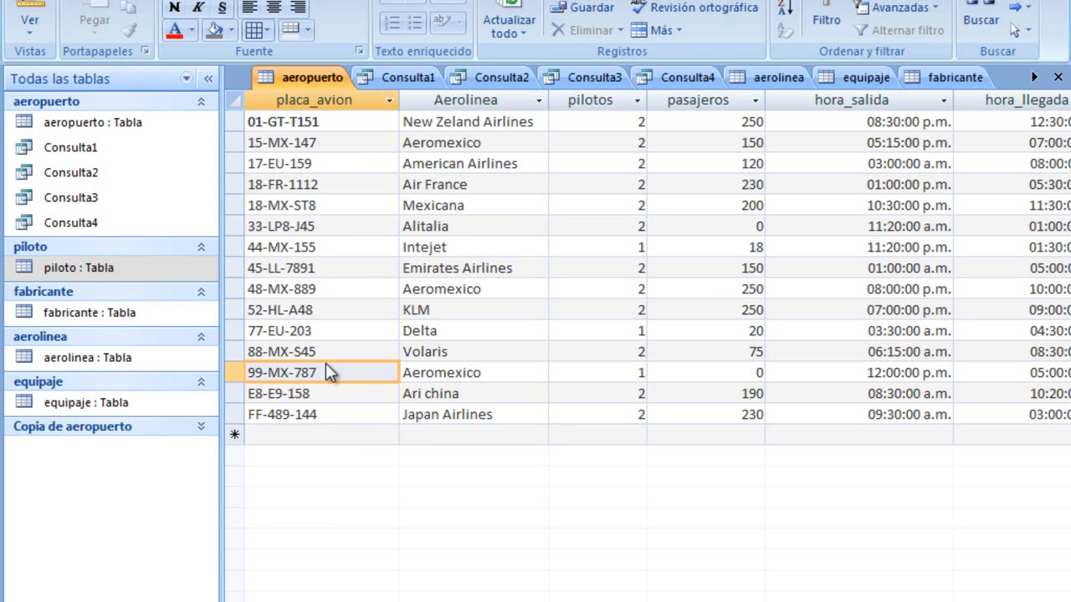
click(319, 413)
click(322, 435)
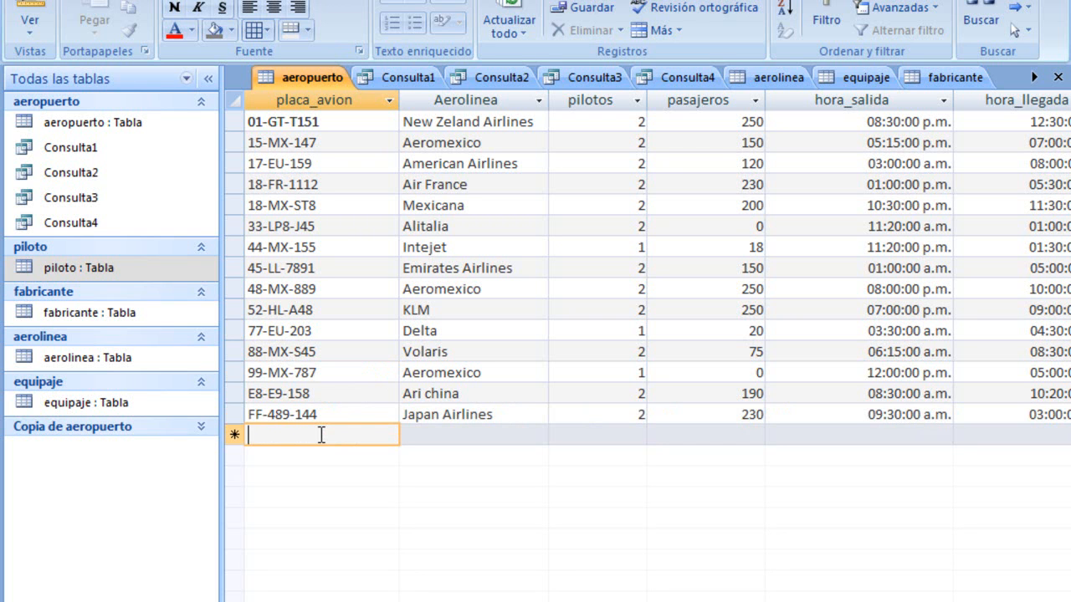
text(76)
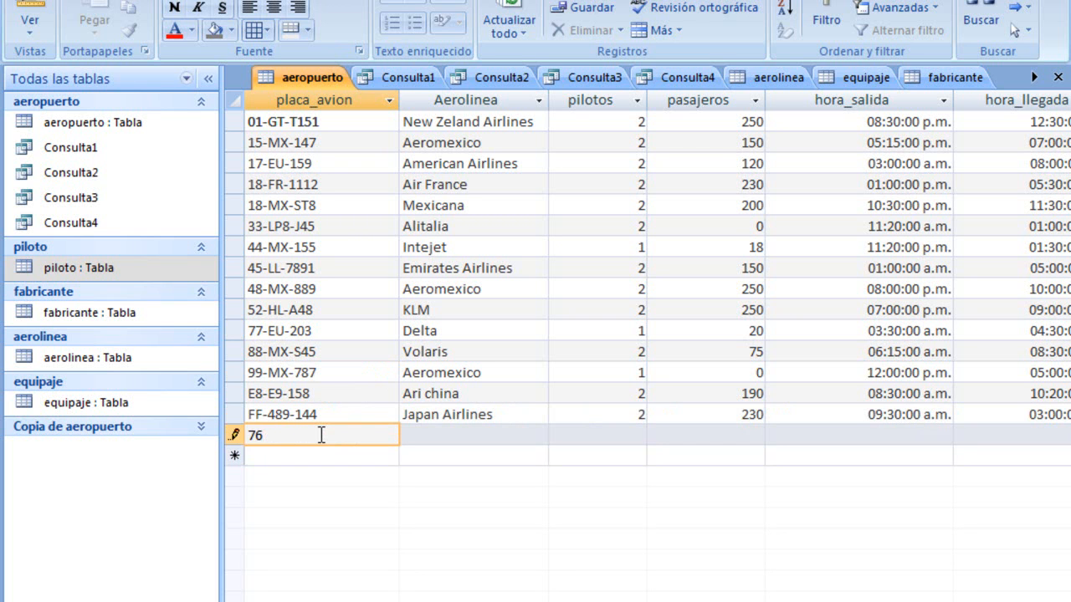
text(-kh)
key(Tab)
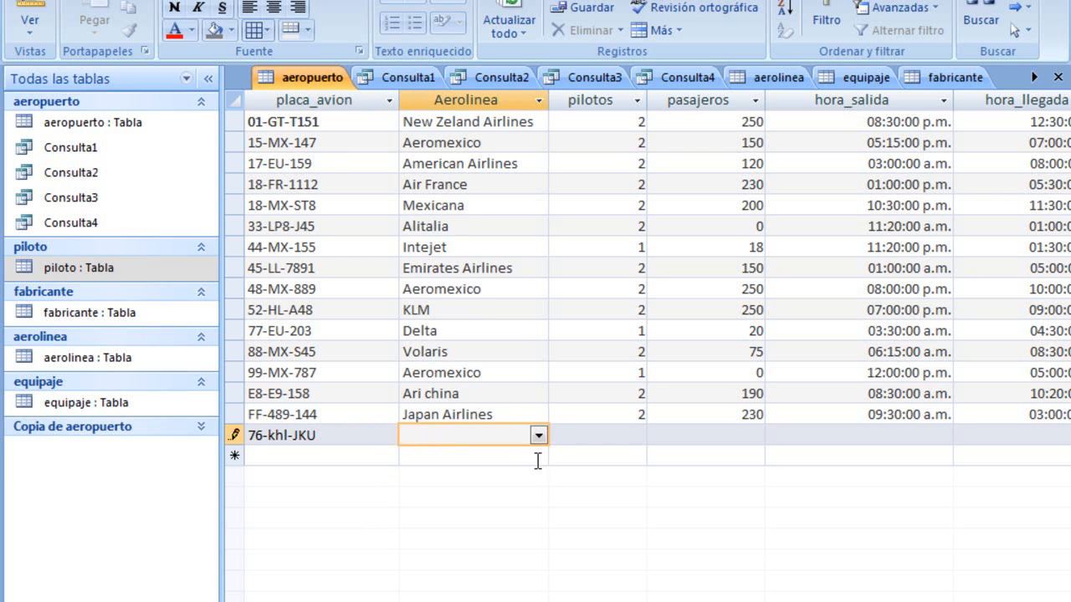
Set the new record's Aerolinea to Aeromexico, pilotos to 1 and pasajeros to 10.
click(538, 435)
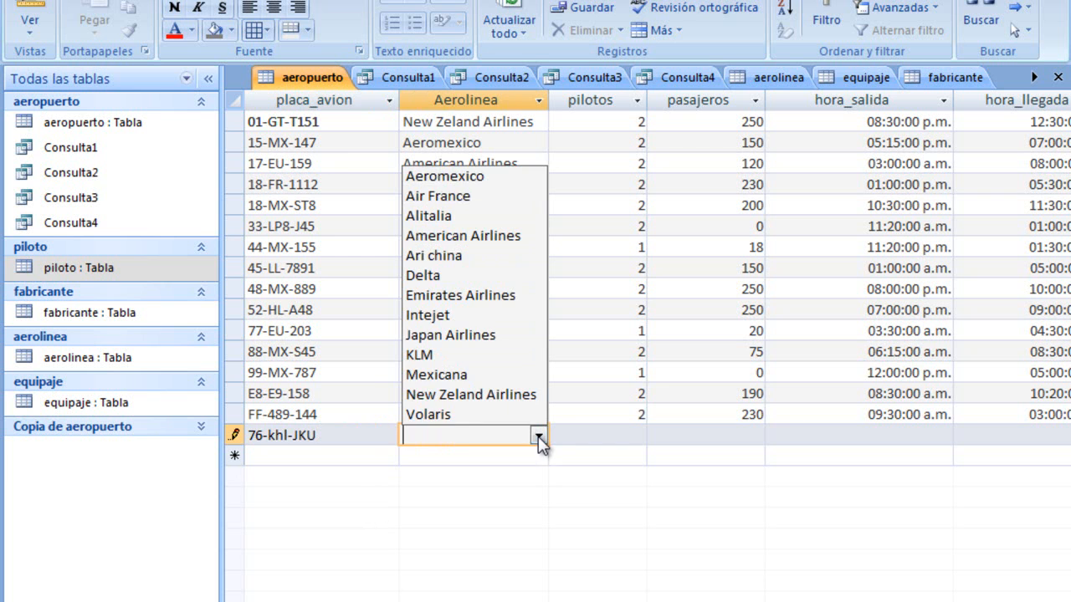
click(478, 176)
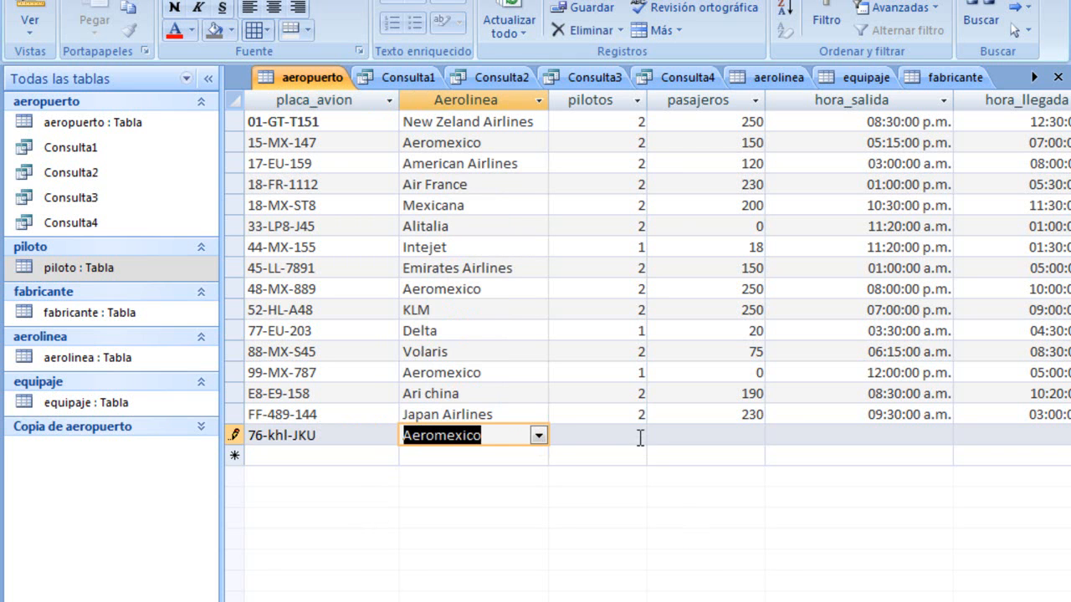
click(637, 435)
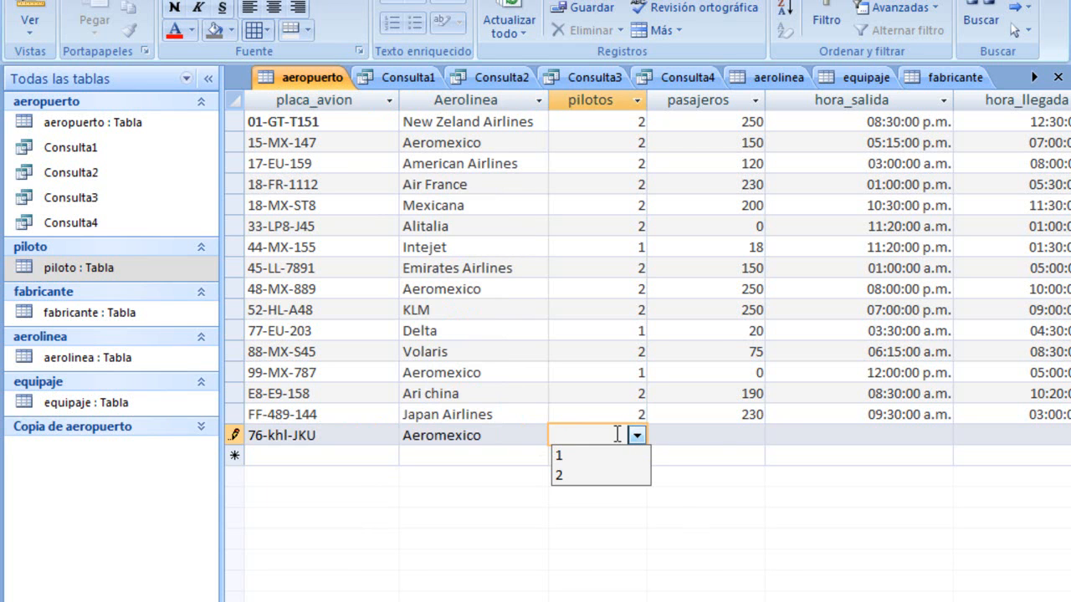
click(626, 456)
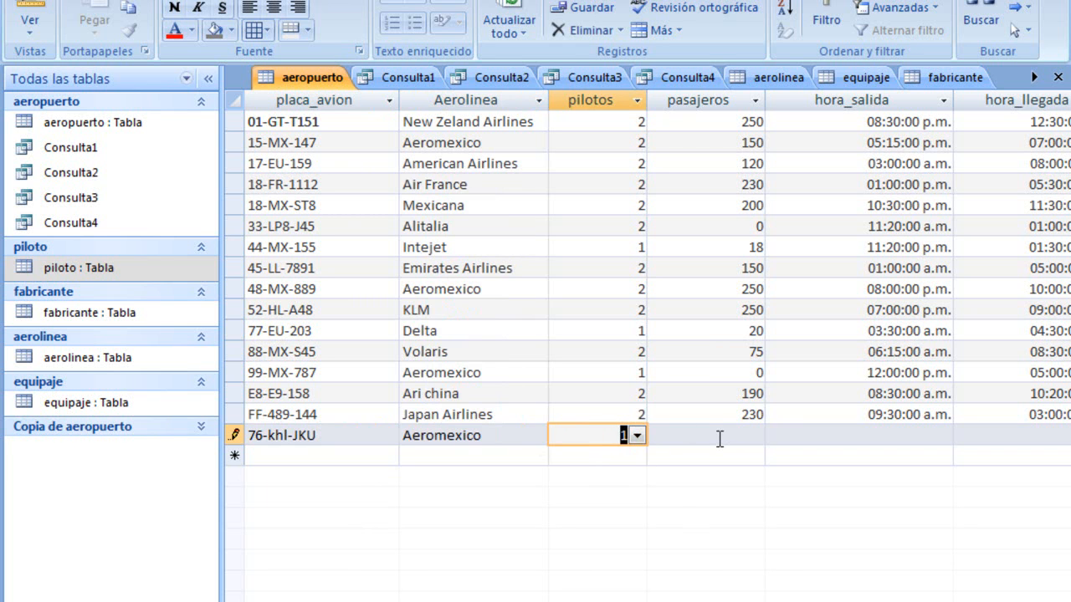
click(719, 439)
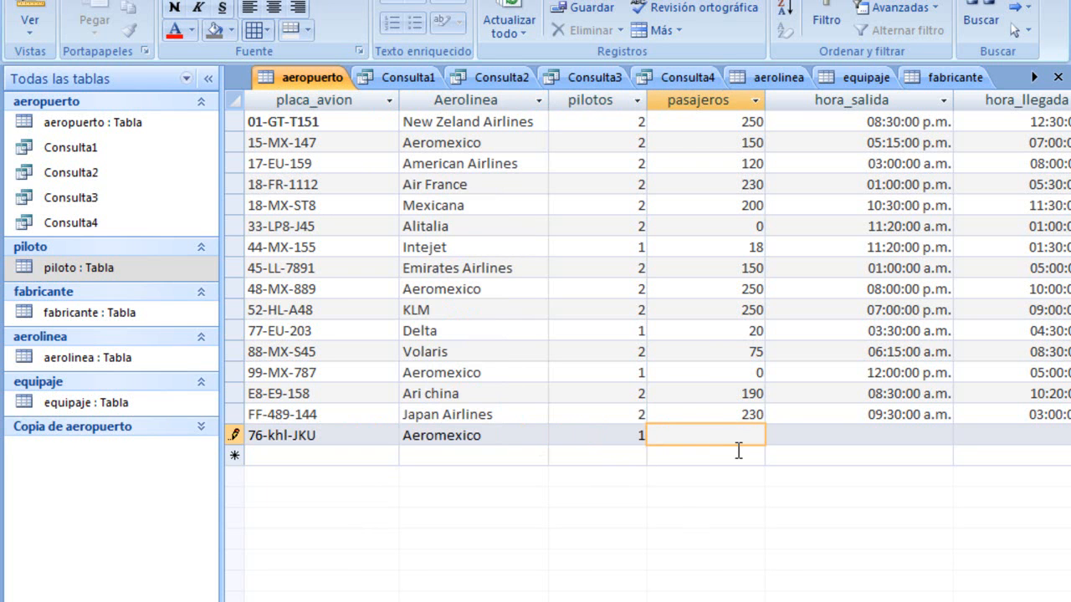
text(10)
key(Tab)
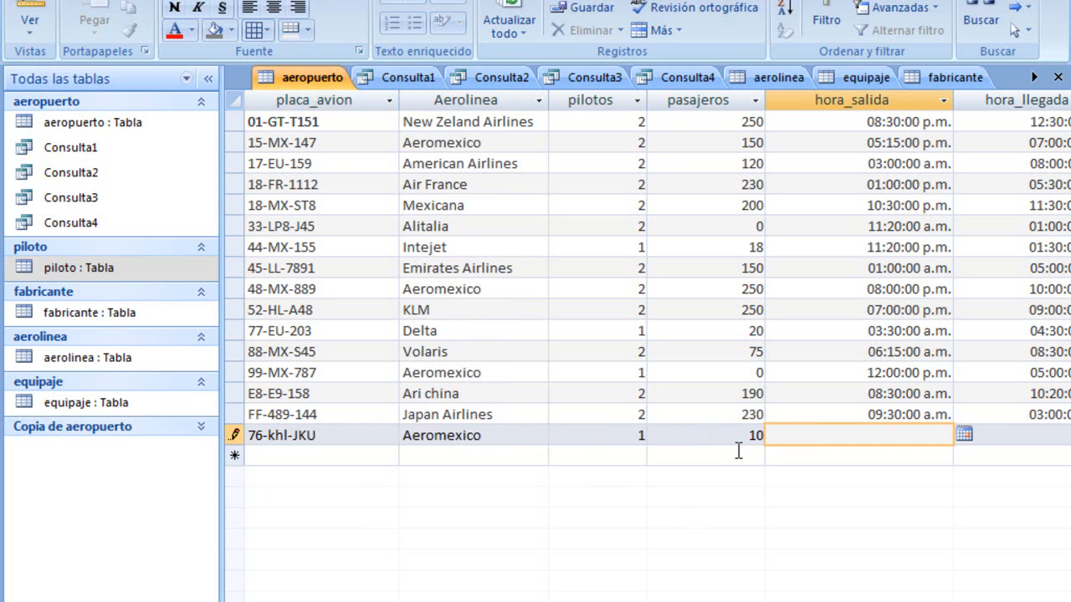
Set the new flight's hora_salida to 10:00 am and its hora_llegada to 11:00 am.
text(10:000)
key(BackSpace)
text(am)
key(Tab)
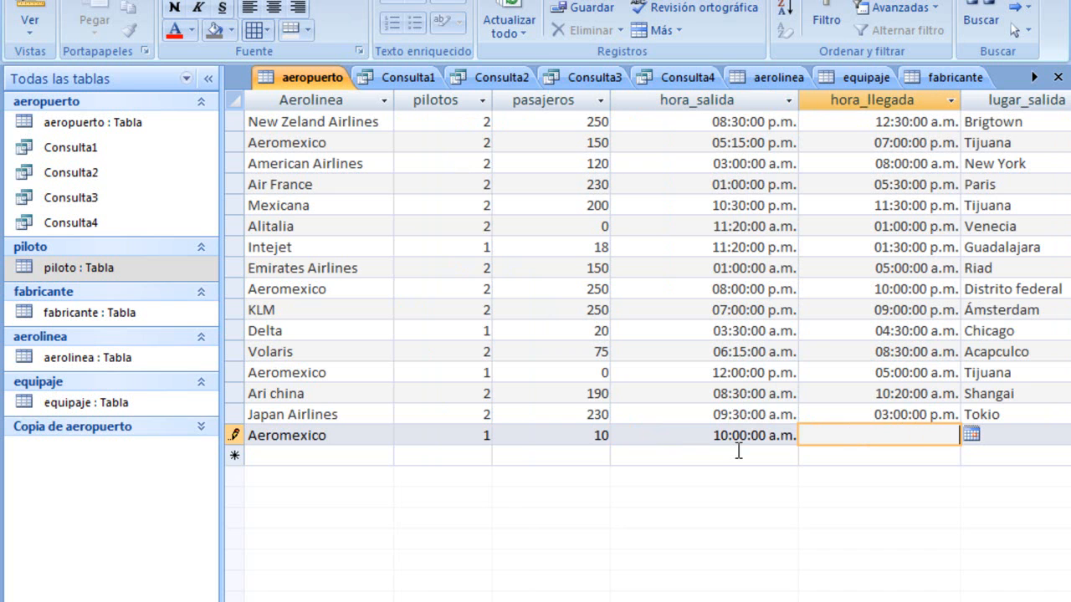
text(11:00 am)
key(Tab)
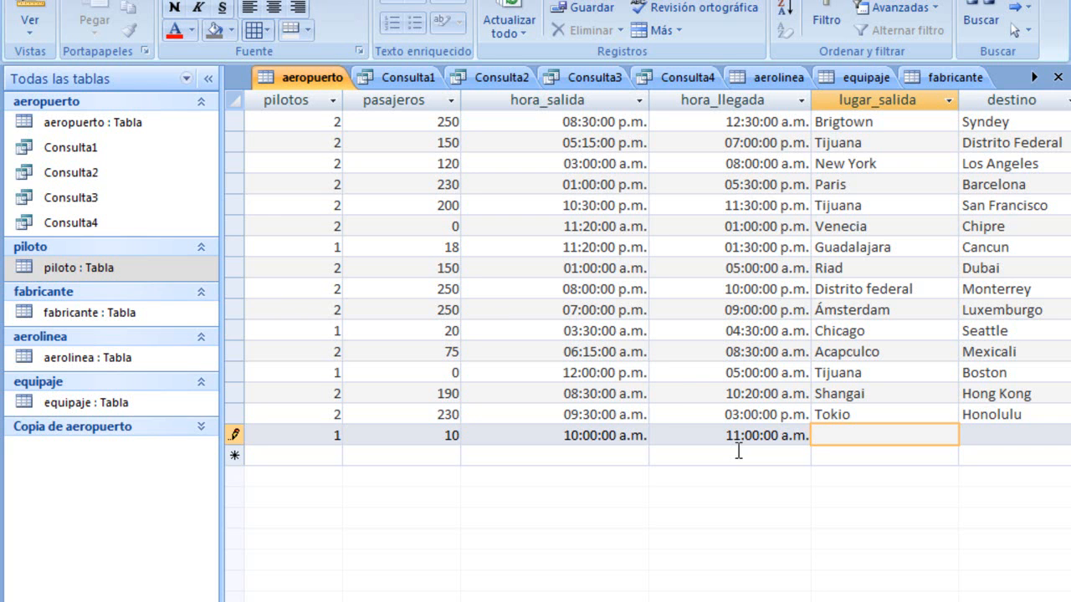
Fill in Tijuana as the new flight's lugar_salida and Mexicali as its destino.
text(R)
key(BackSpace)
text(Tijuana)
key(Tab)
text(M)
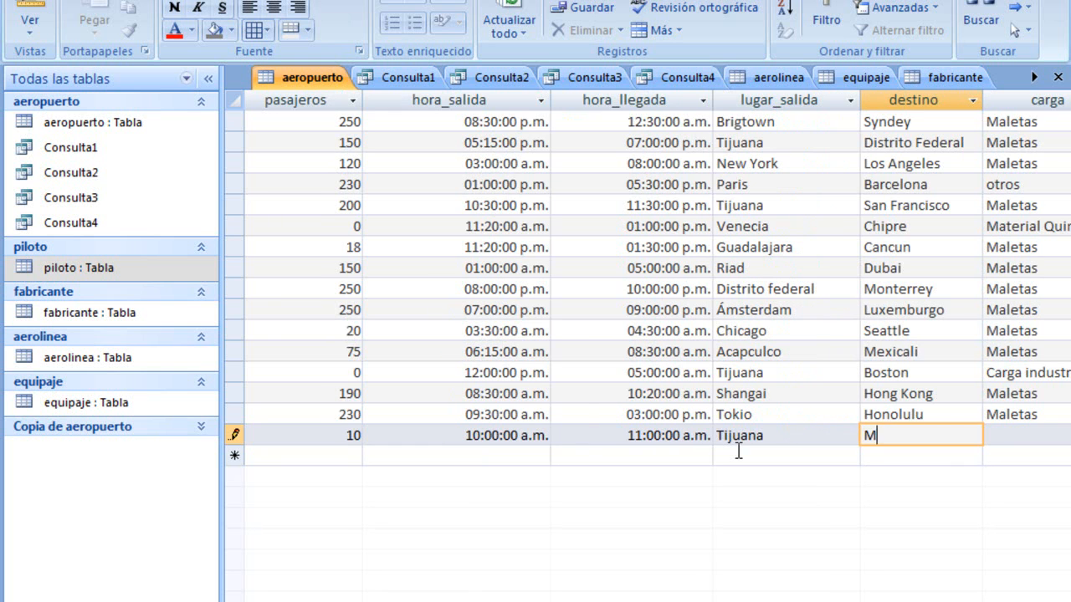
text(exicali)
key(Tab)
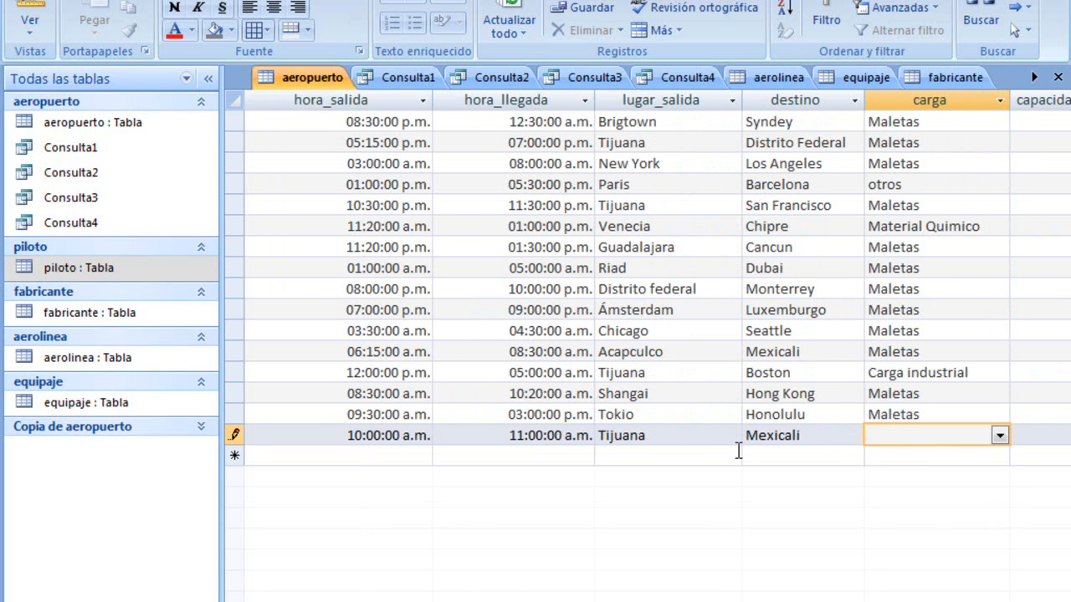
Choose otros as the carga of the new Tijuana to Mexicali flight.
click(1000, 436)
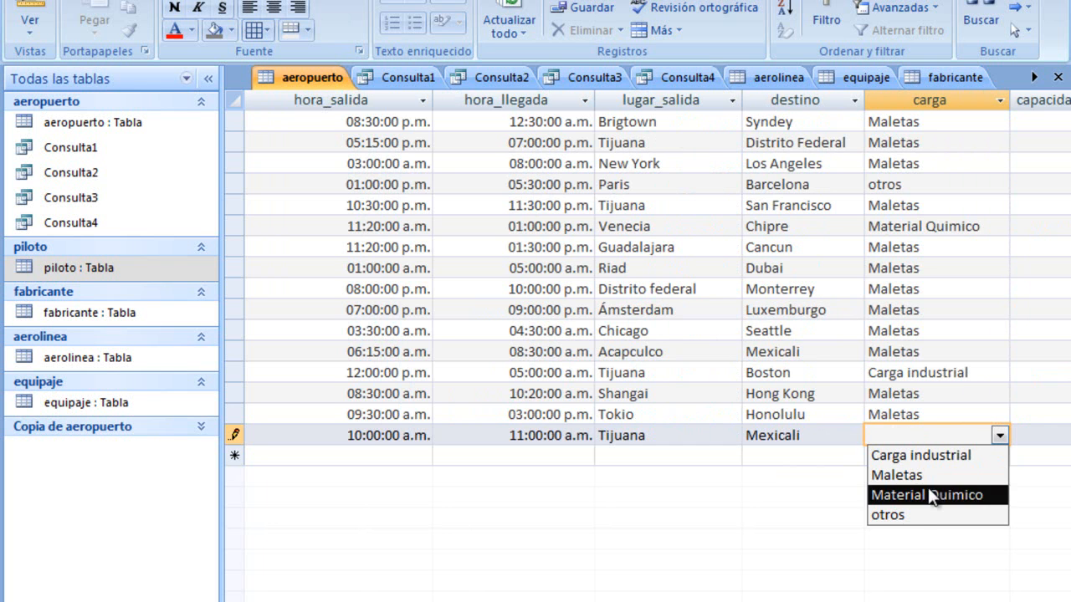
click(912, 526)
click(1056, 434)
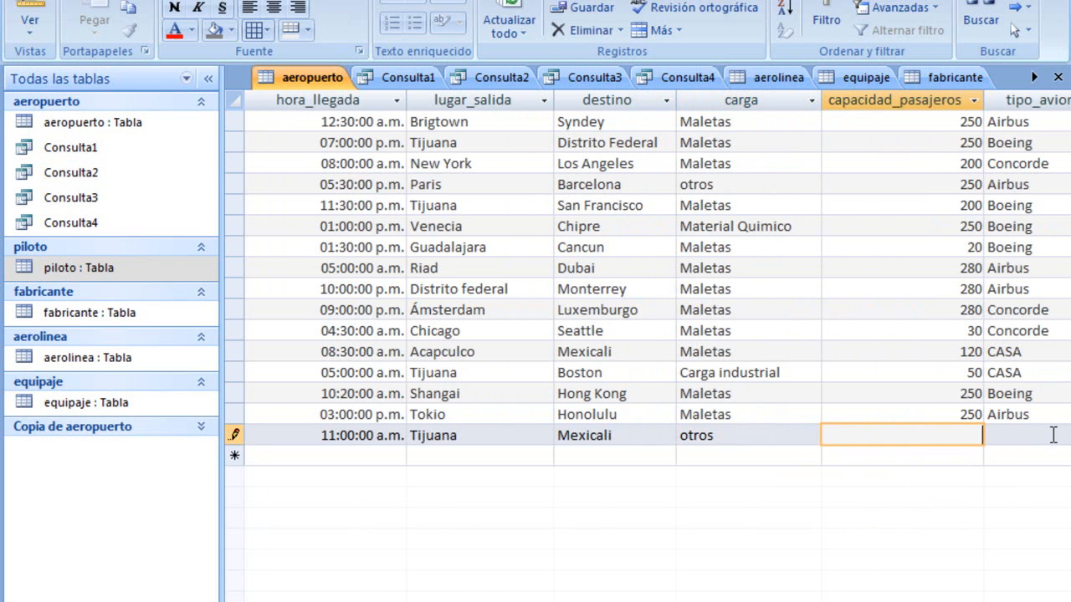
Set the new Tijuana to Mexicali flight's capacidad_pasajeros to 20 and its tipo_avion to Boeing.
click(946, 417)
click(955, 437)
click(951, 423)
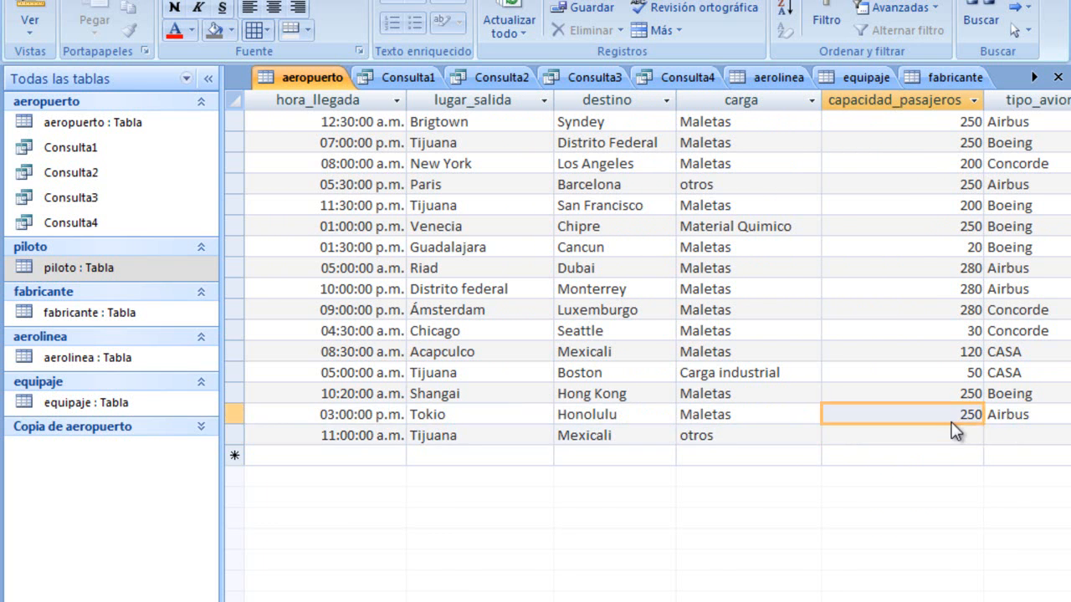
click(953, 435)
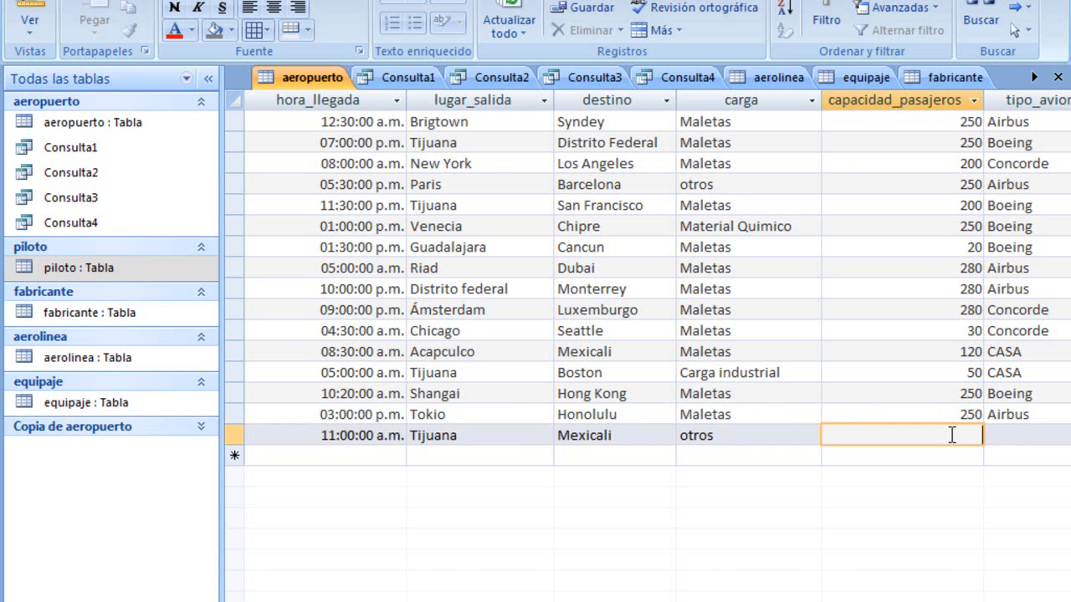
text(20)
key(Tab)
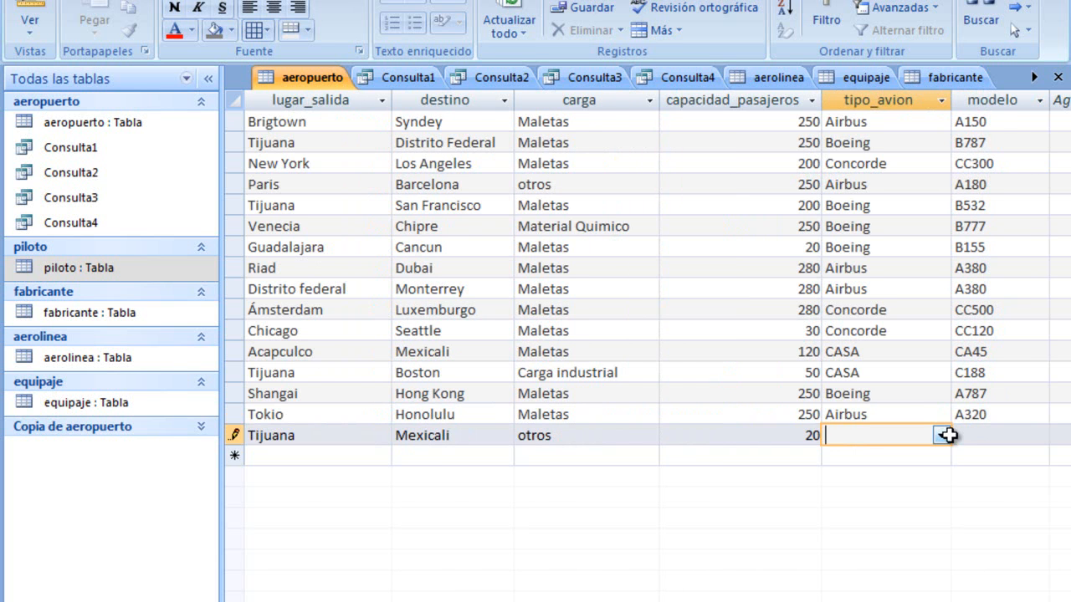
click(943, 435)
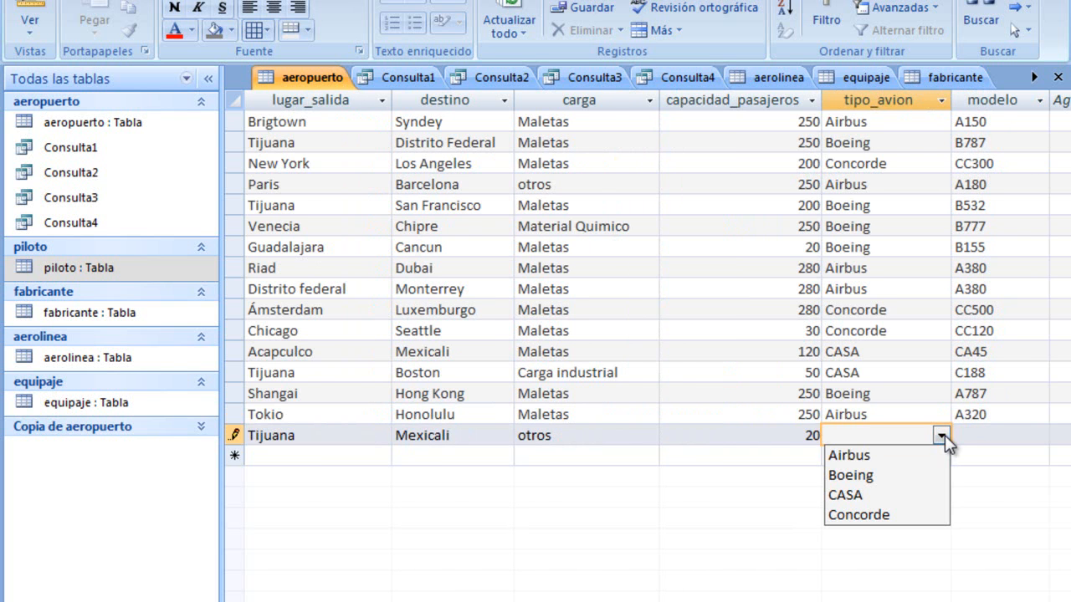
click(912, 474)
Enter B155 as the new flight's modelo, matching the Boeing used on the Guadalajara to Cancun flight.
click(973, 437)
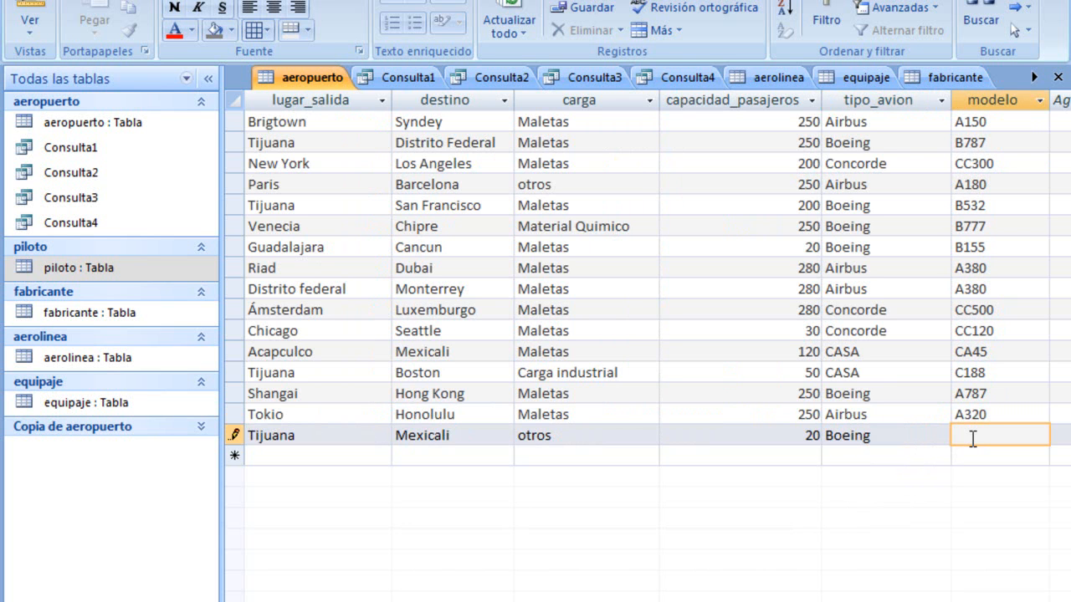
click(992, 247)
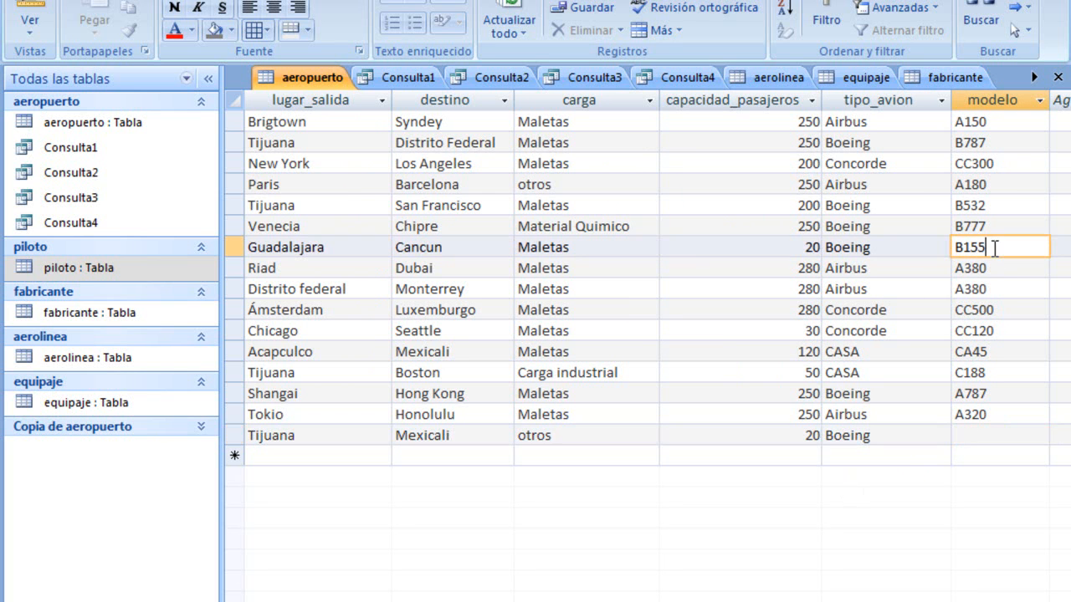
click(910, 248)
double_click(806, 247)
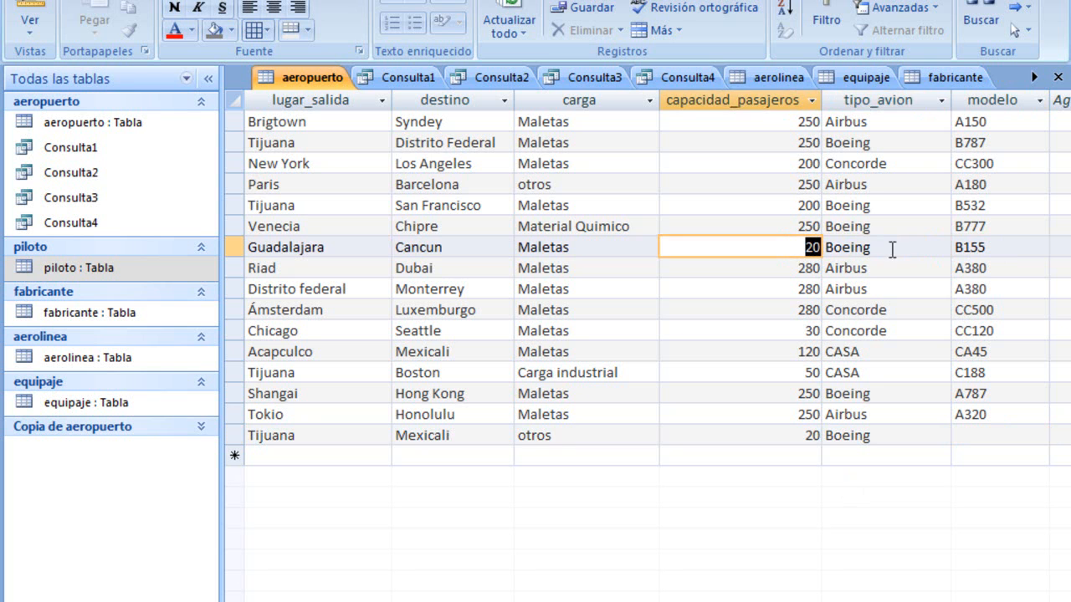
click(897, 248)
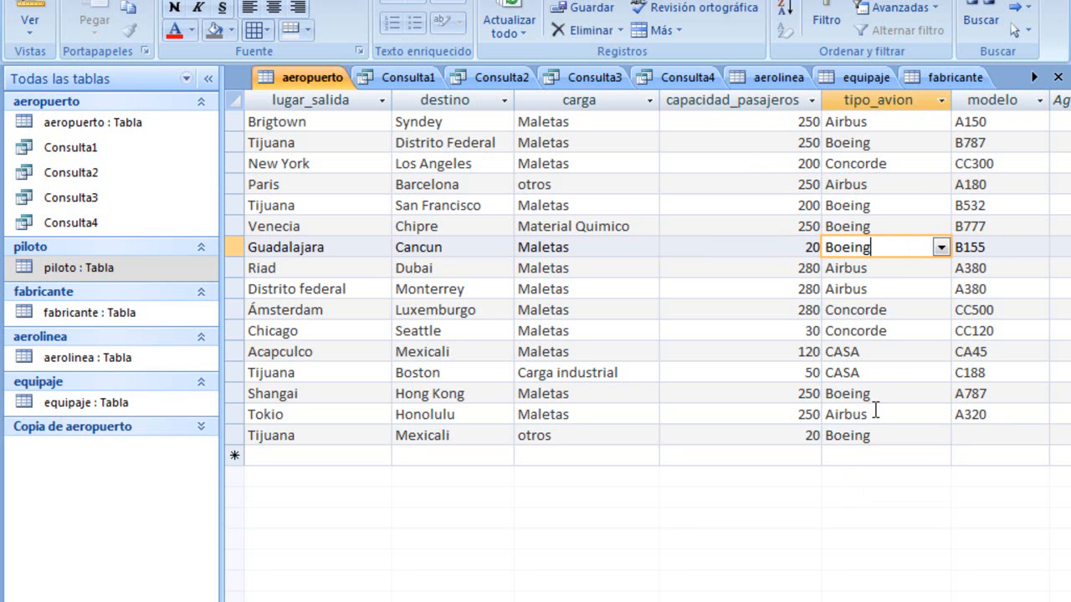
click(876, 435)
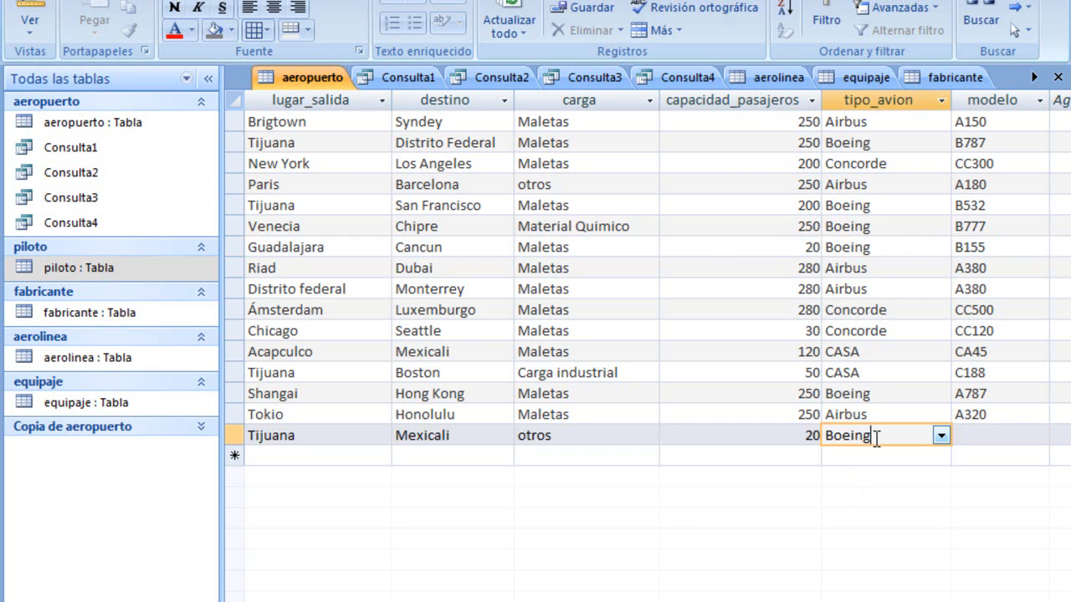
click(1003, 441)
text(B)
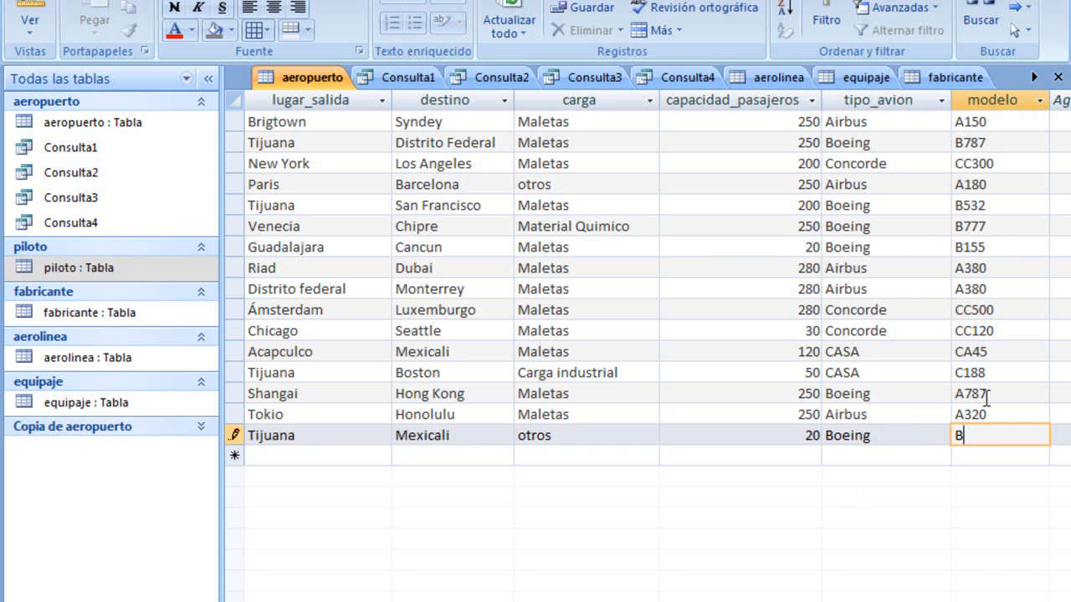
text(155)
Compare the new flight's capacity, aircraft type and model with those of the Guadalajara to Cancun flight.
click(809, 248)
drag(808, 247, 866, 243)
click(875, 244)
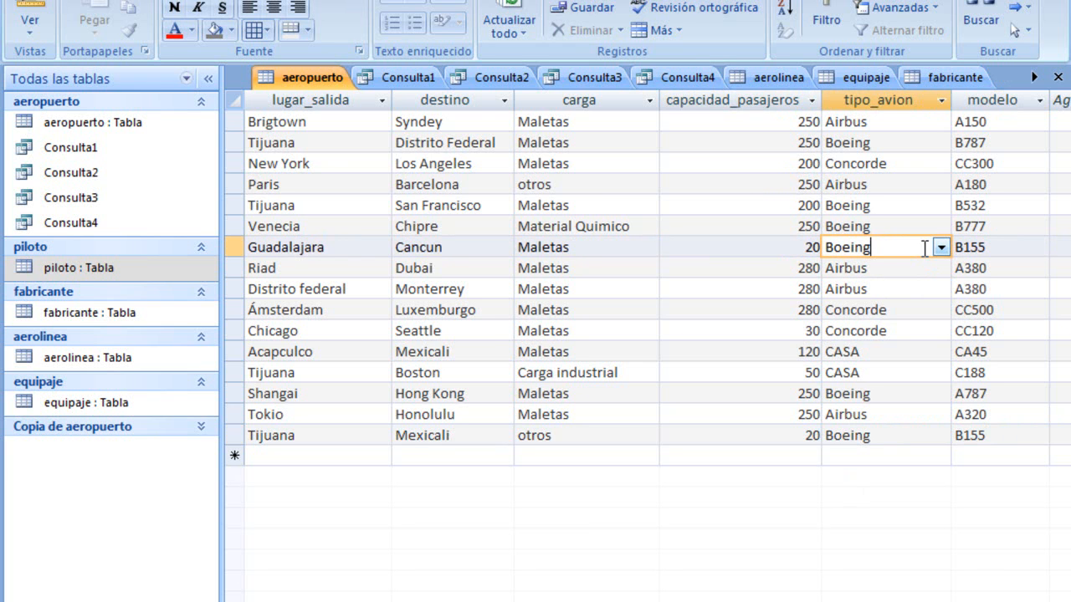
click(1004, 248)
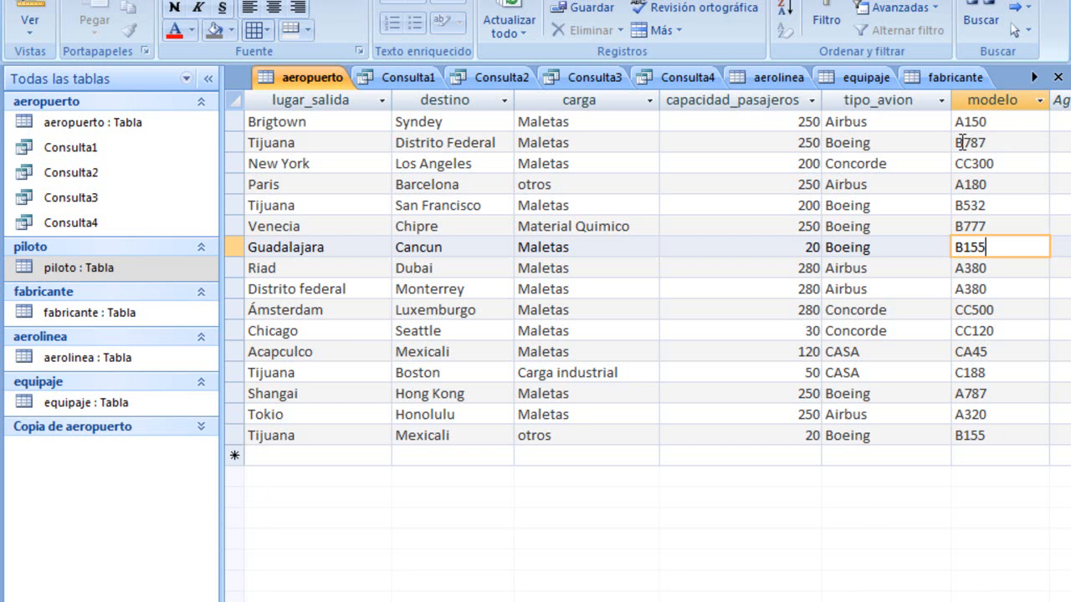
click(770, 161)
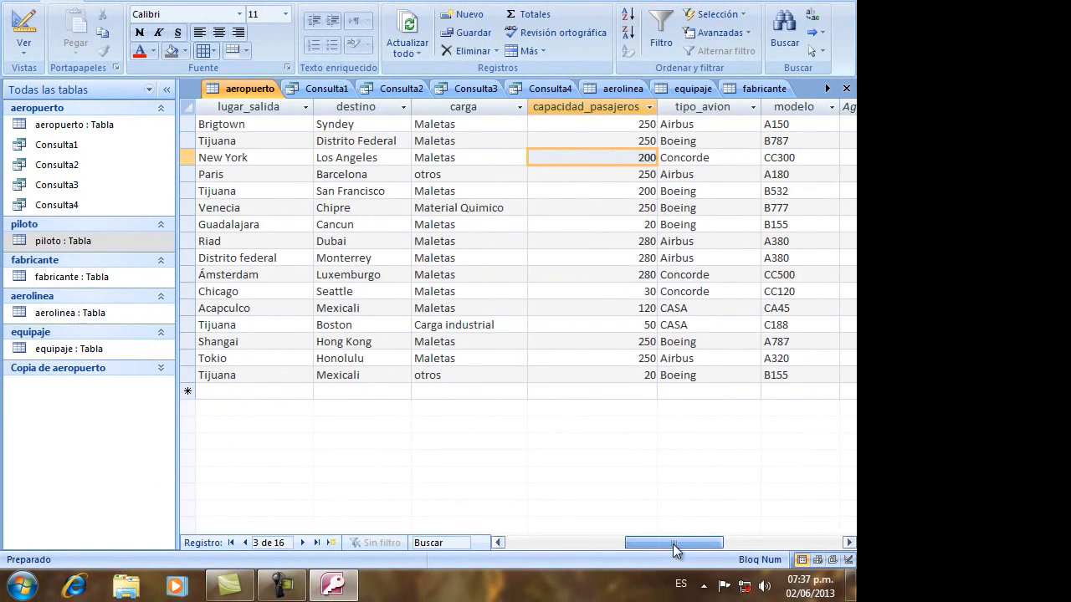
Review the placa_avion and Aerolinea values across the aeropuerto records, including the newly added Aeromexico flight.
drag(718, 571, 591, 572)
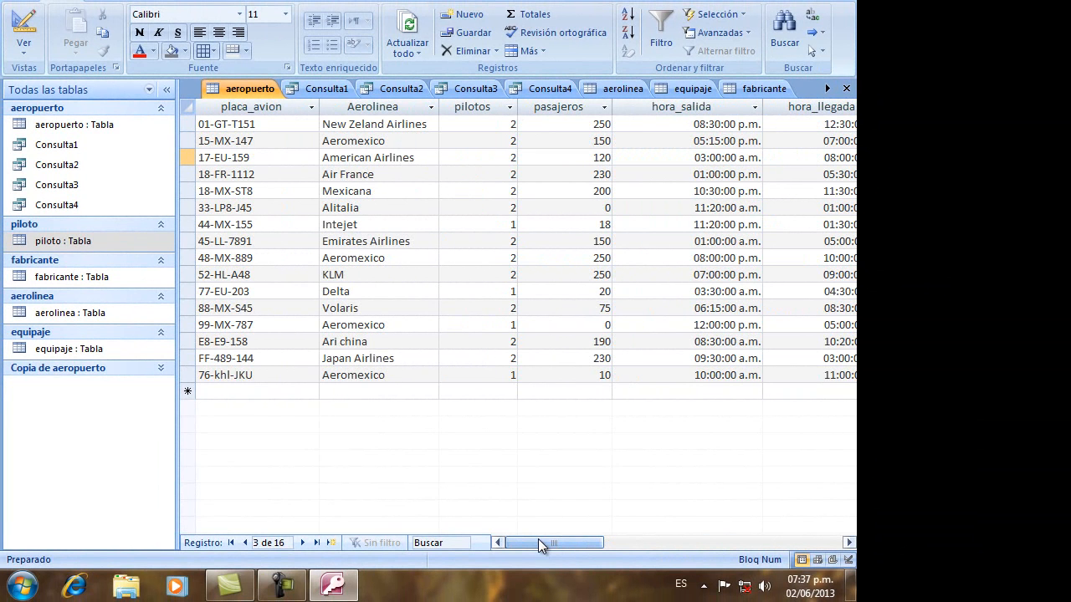
click(298, 374)
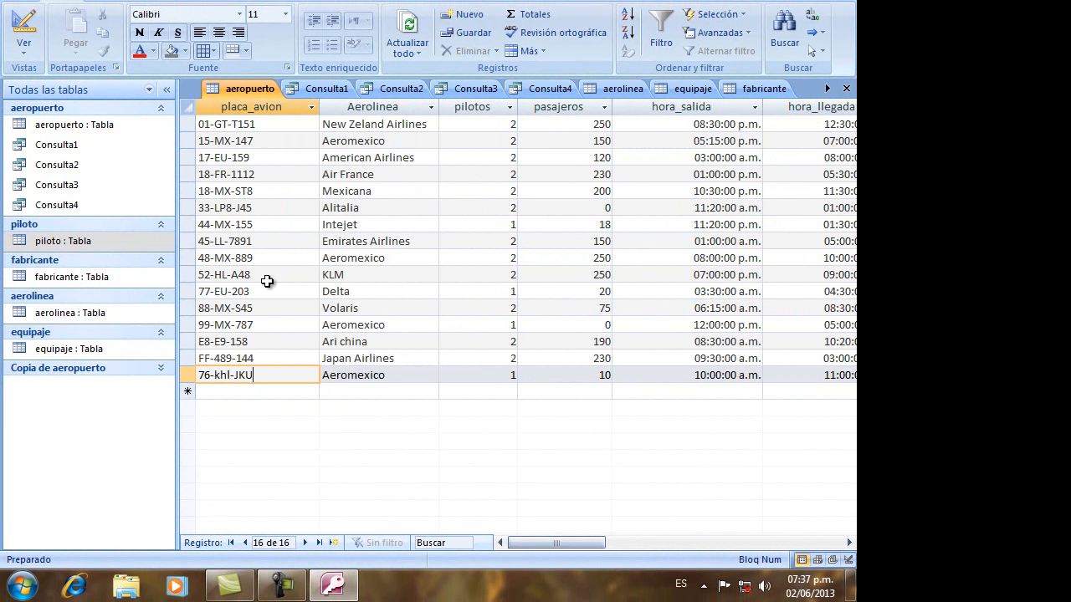
click(306, 358)
click(303, 342)
click(300, 324)
click(283, 308)
click(279, 291)
click(277, 259)
click(282, 208)
click(292, 259)
click(300, 325)
click(360, 358)
drag(538, 539, 510, 552)
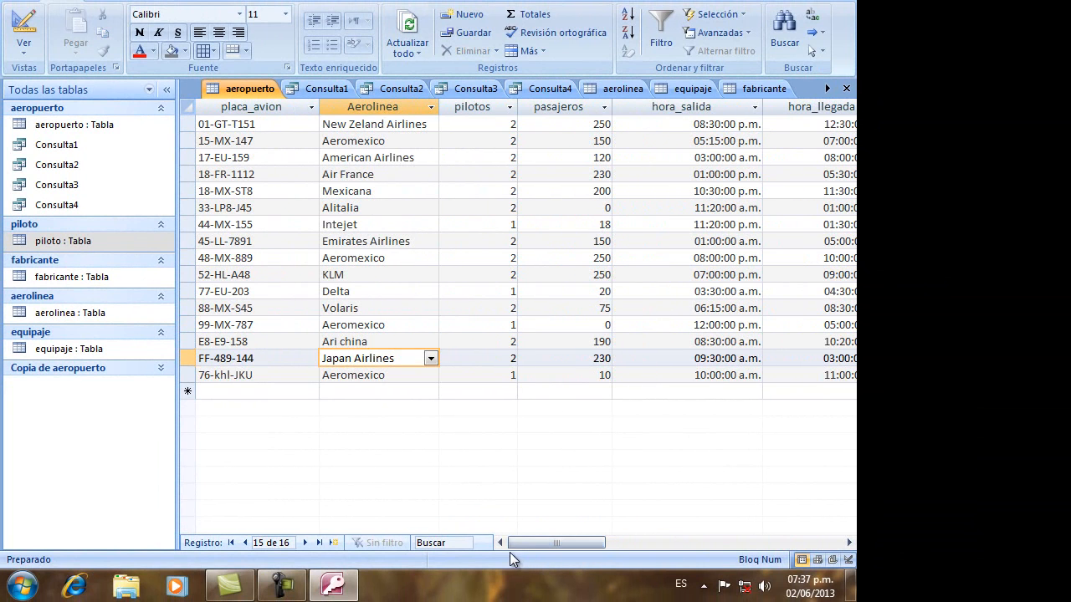
click(401, 207)
click(397, 243)
click(388, 276)
click(288, 207)
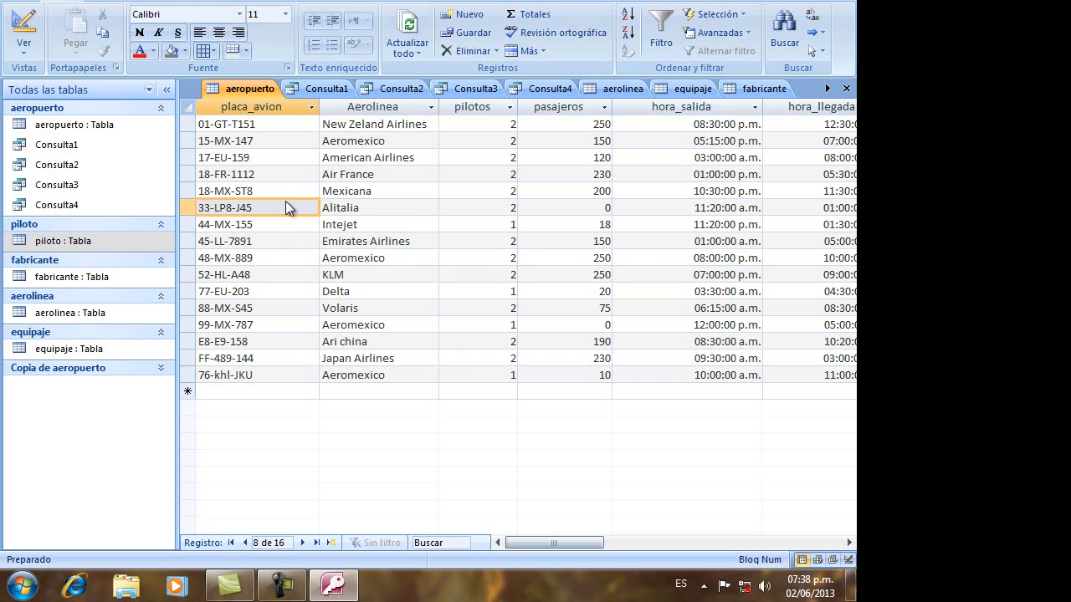
click(281, 157)
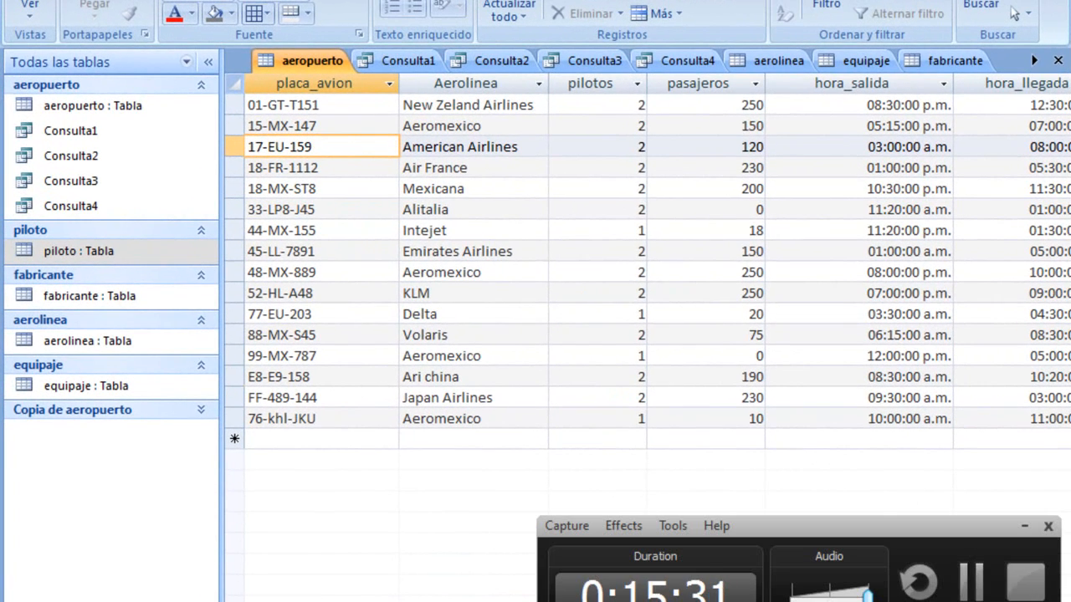